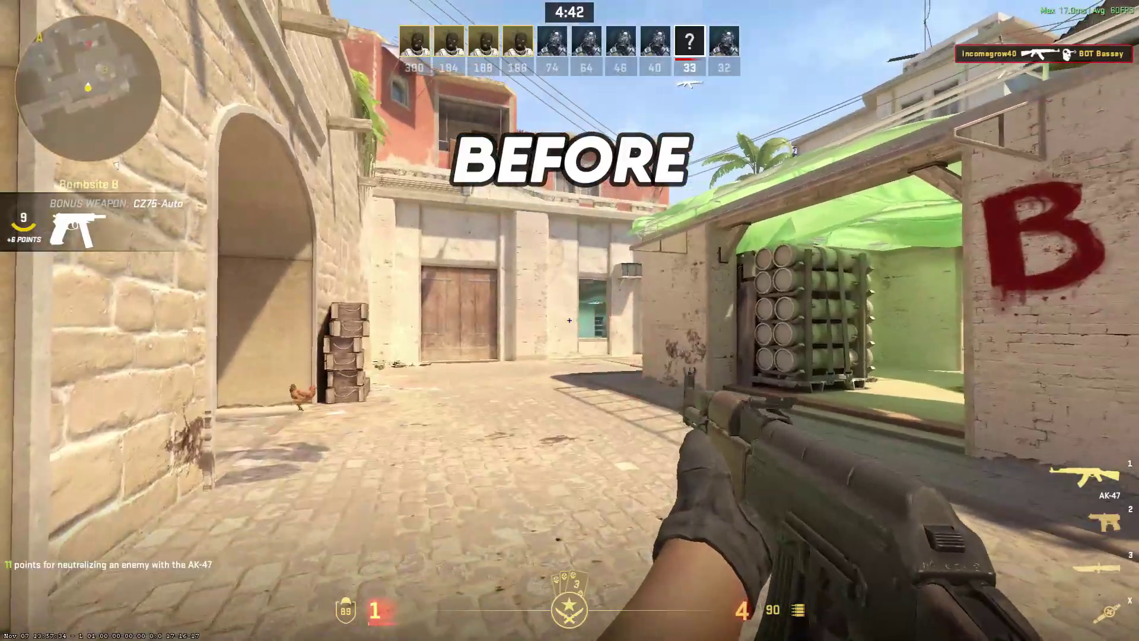
{"action": "left_click", "coordinate": [570, 320]}
{"action": "left_click", "coordinate": [569, 321]}
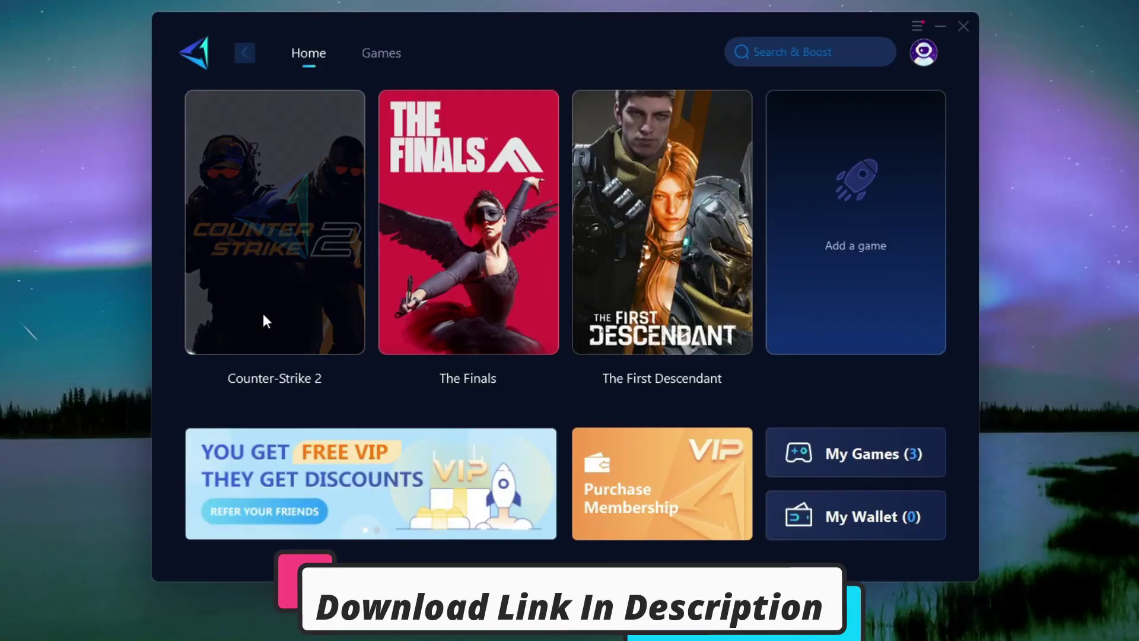
Browse the popular games in the booster's catalogue and open the GearUP Booster free trial link from the video description
{"action": "left_click", "coordinate": [382, 53]}
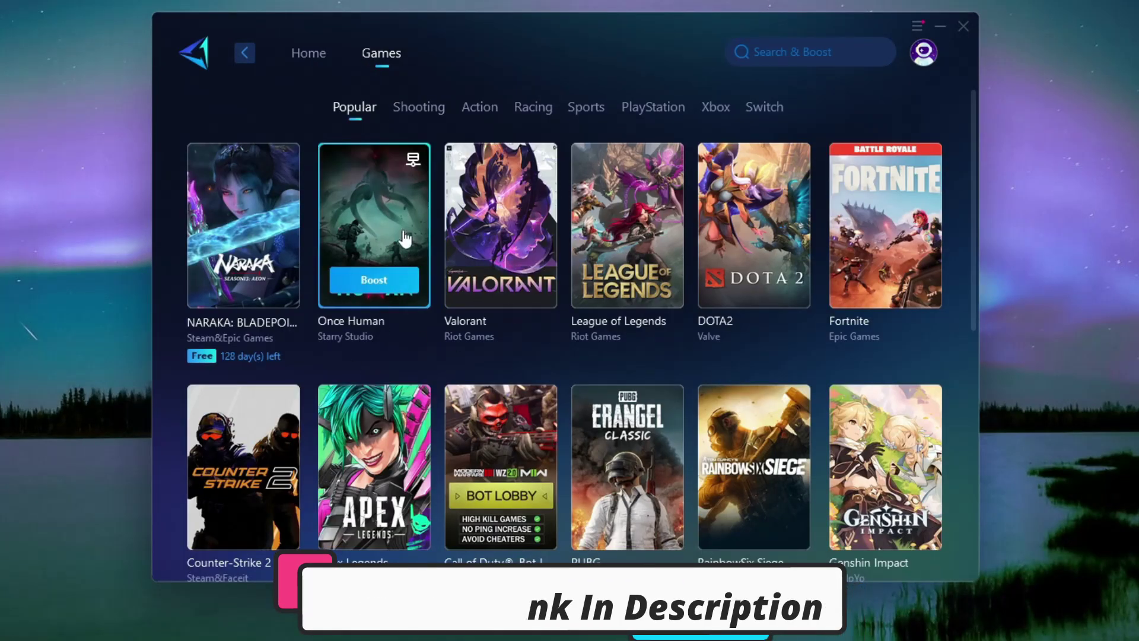
{"action": "scroll", "coordinate": [405, 238], "scroll_direction": "down", "scroll_amount": 8}
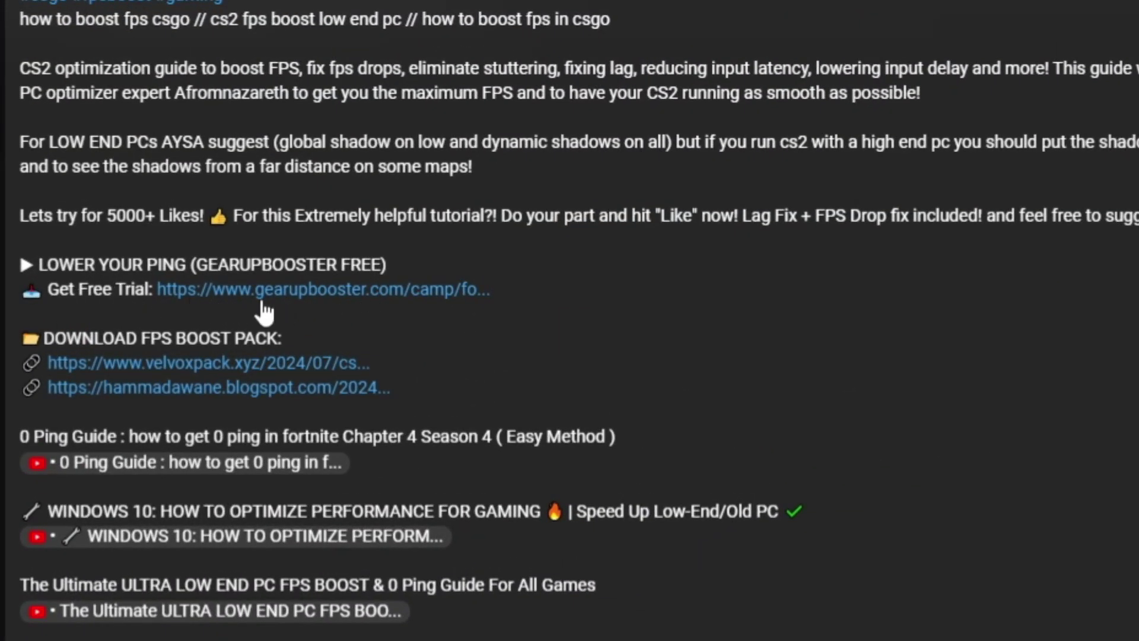
{"action": "left_click", "coordinate": [208, 291]}
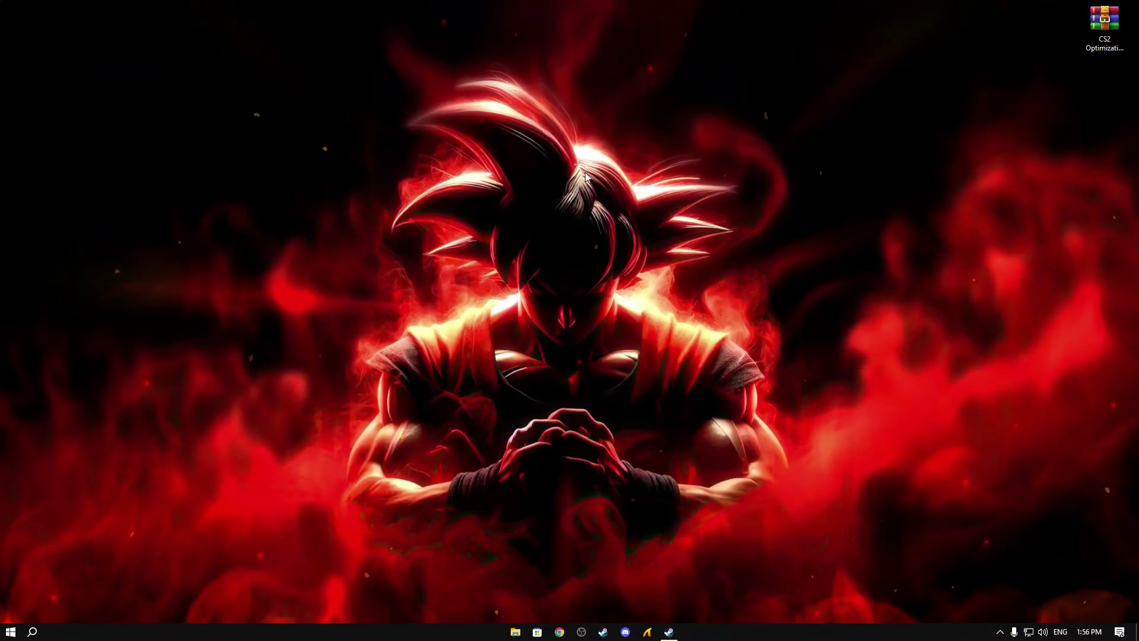
Search Windows for Steam and launch it
{"action": "left_click", "coordinate": [32, 631]}
{"action": "type", "text": "st"}
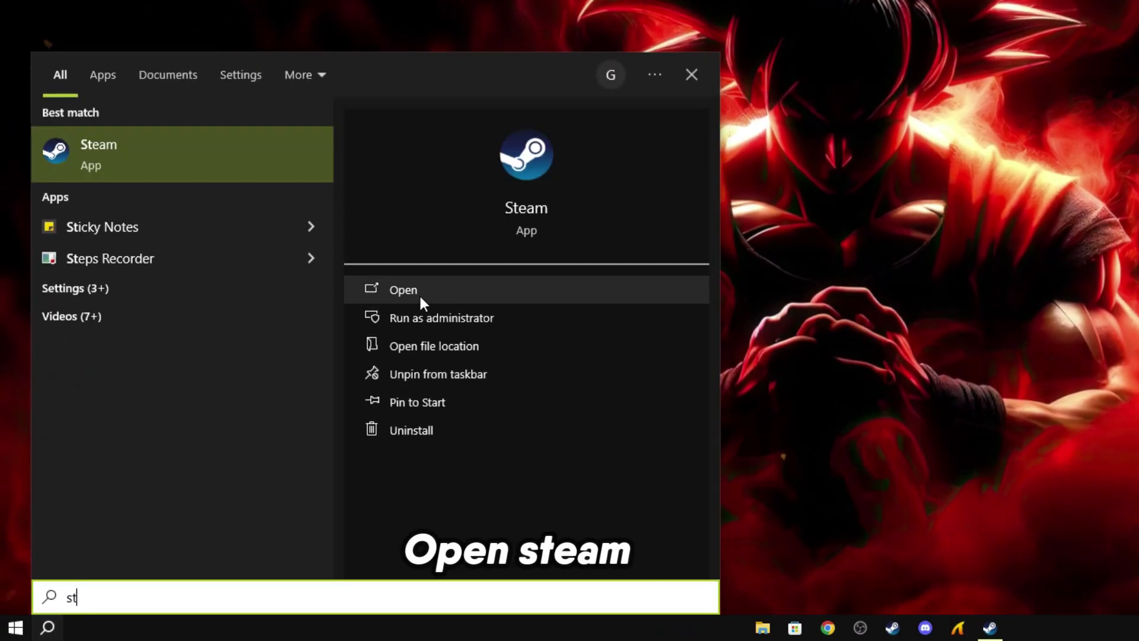
{"action": "left_click", "coordinate": [404, 293]}
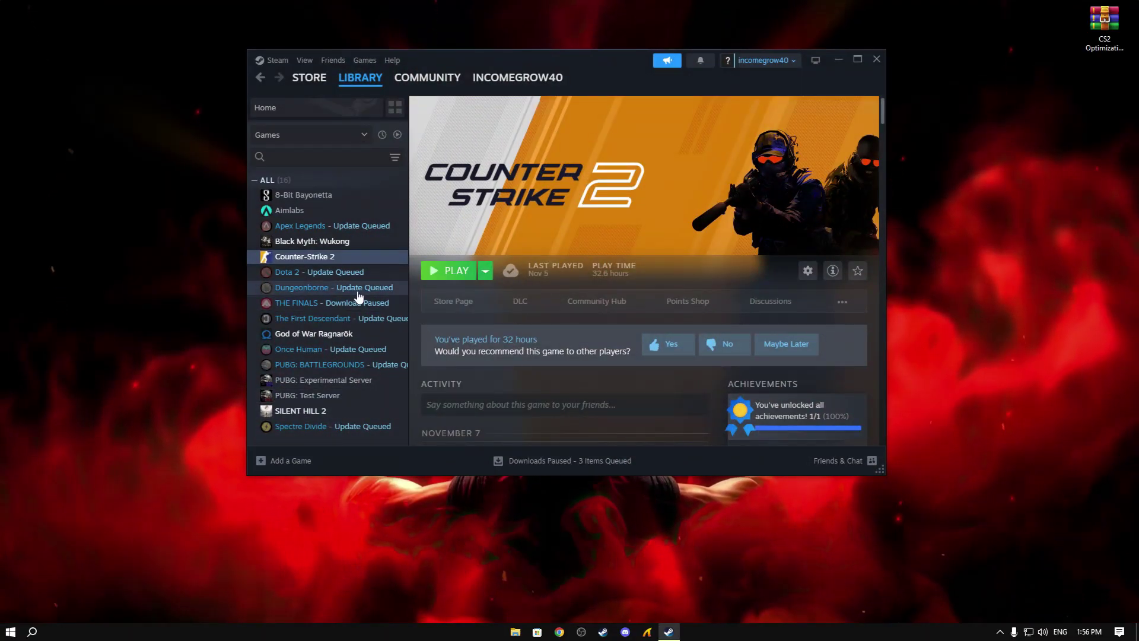
Open the Counter-Strike 2 properties in the Steam library and browse to the game's installed files
{"action": "right_click", "coordinate": [303, 259]}
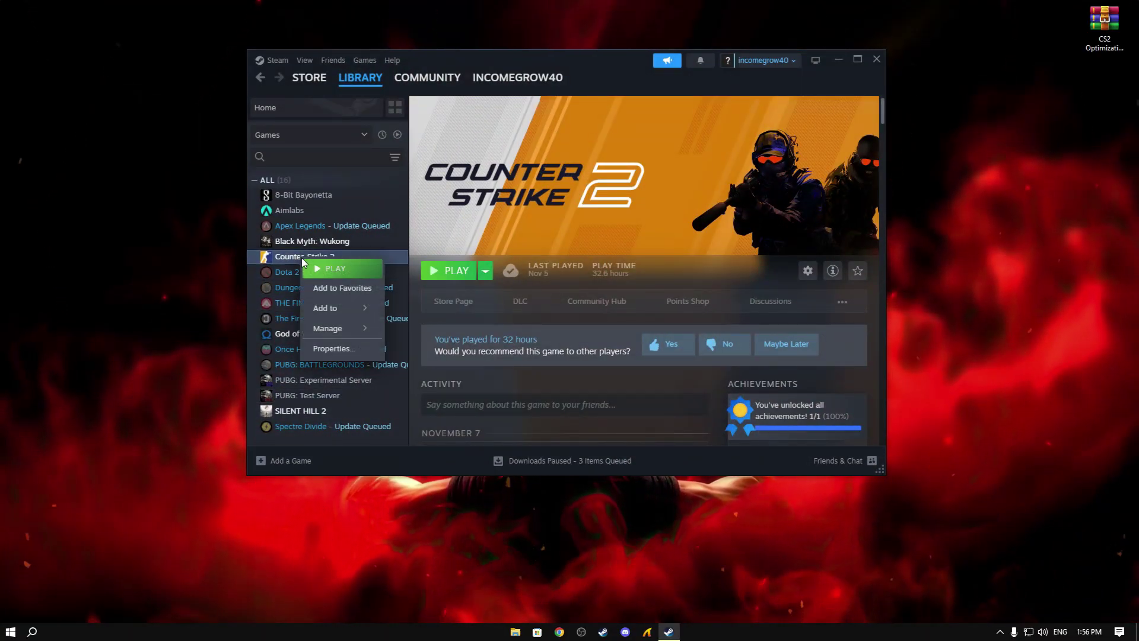
{"action": "left_click", "coordinate": [327, 350]}
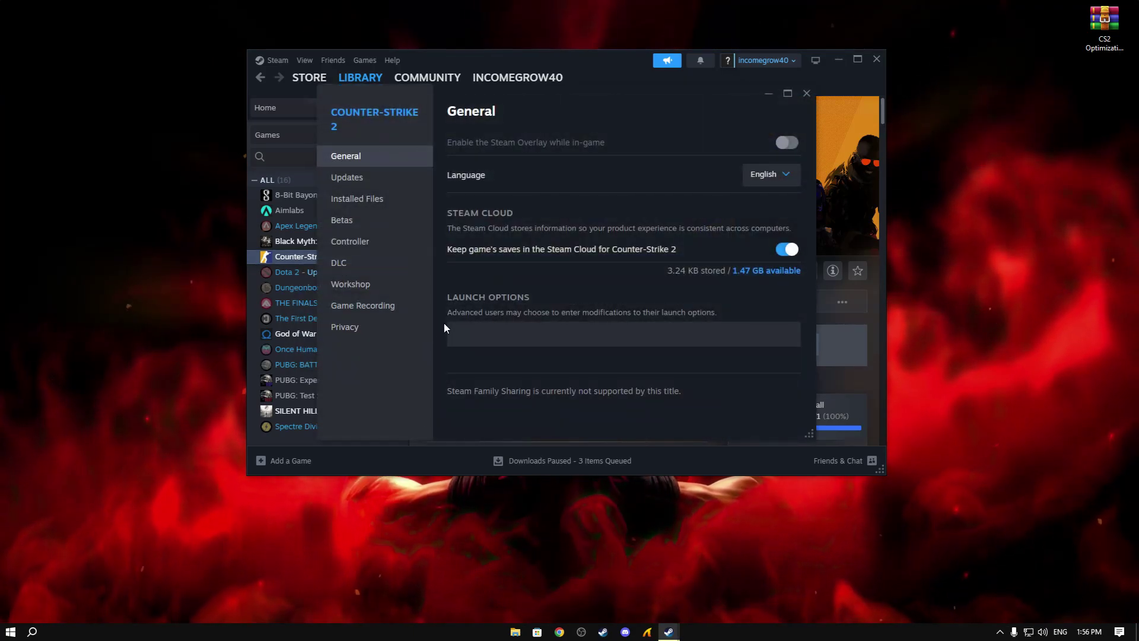
{"action": "left_click", "coordinate": [357, 203]}
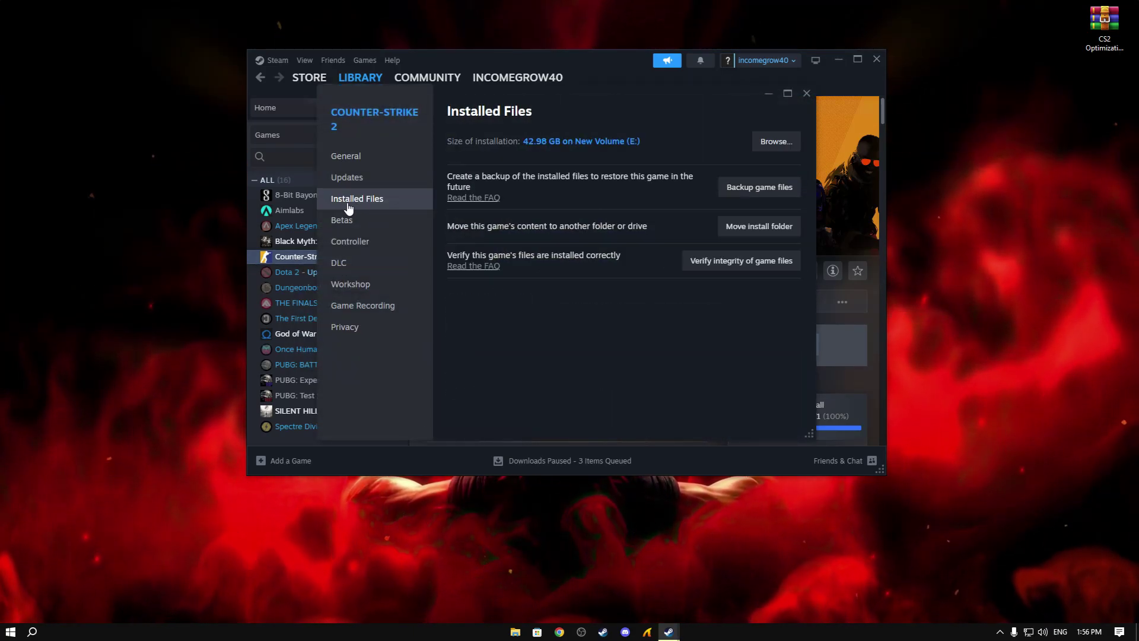
{"action": "left_click", "coordinate": [776, 142]}
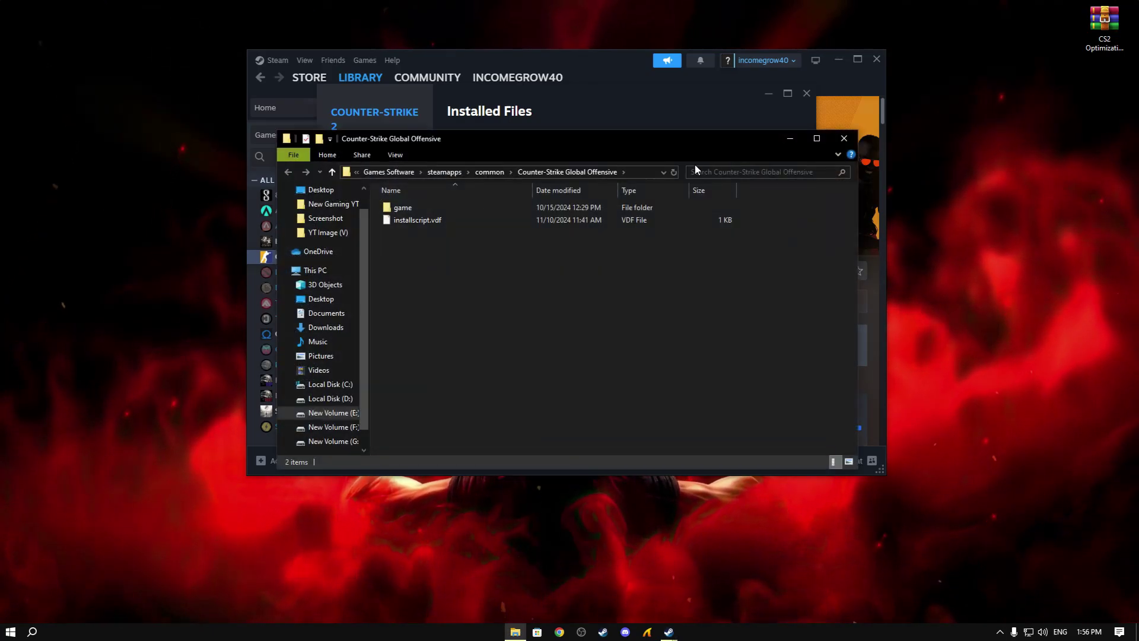
Go into the game, bin and win64 subfolders of the Counter-Strike Global Offensive installation folder
{"action": "left_click", "coordinate": [394, 209]}
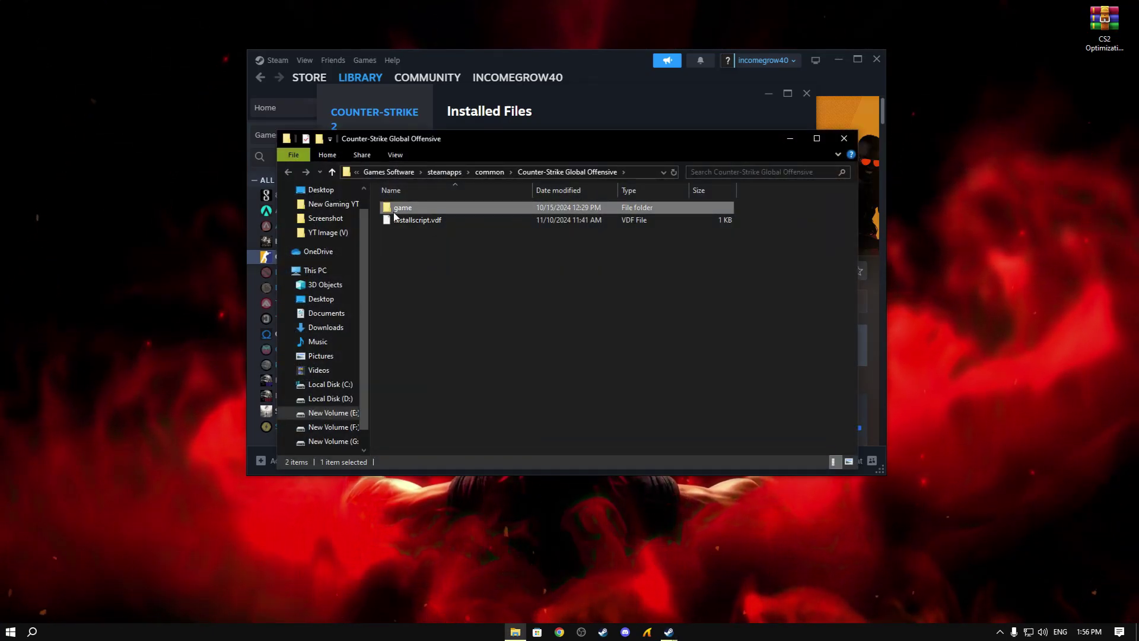
{"action": "right_click", "coordinate": [394, 217]}
{"action": "left_click", "coordinate": [418, 223]}
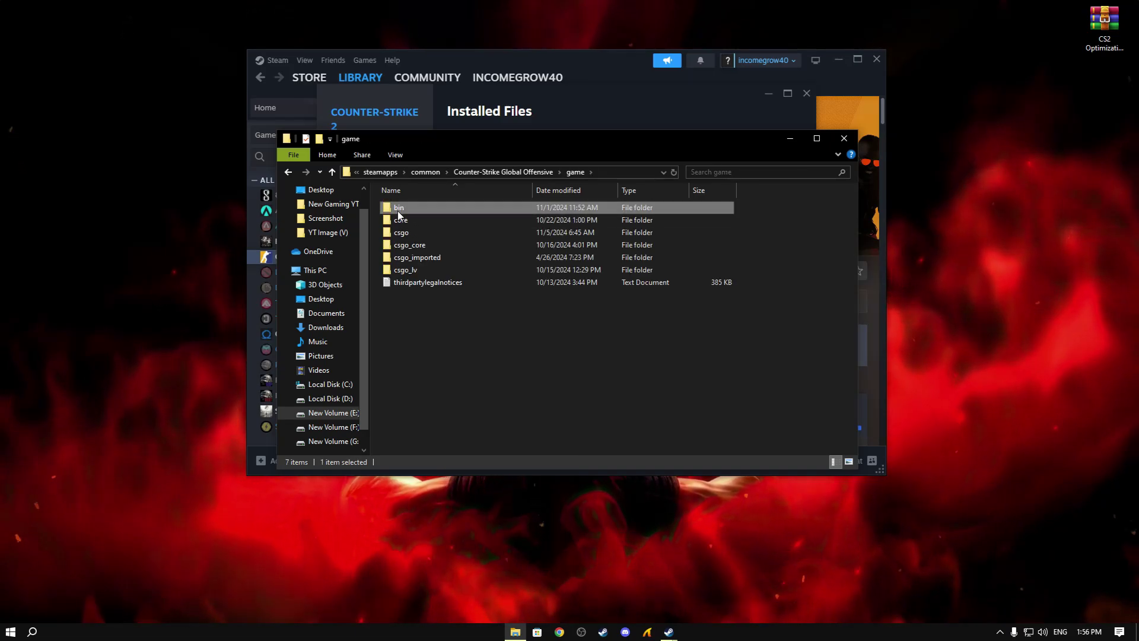
{"action": "right_click", "coordinate": [396, 212]}
{"action": "left_click", "coordinate": [425, 220]}
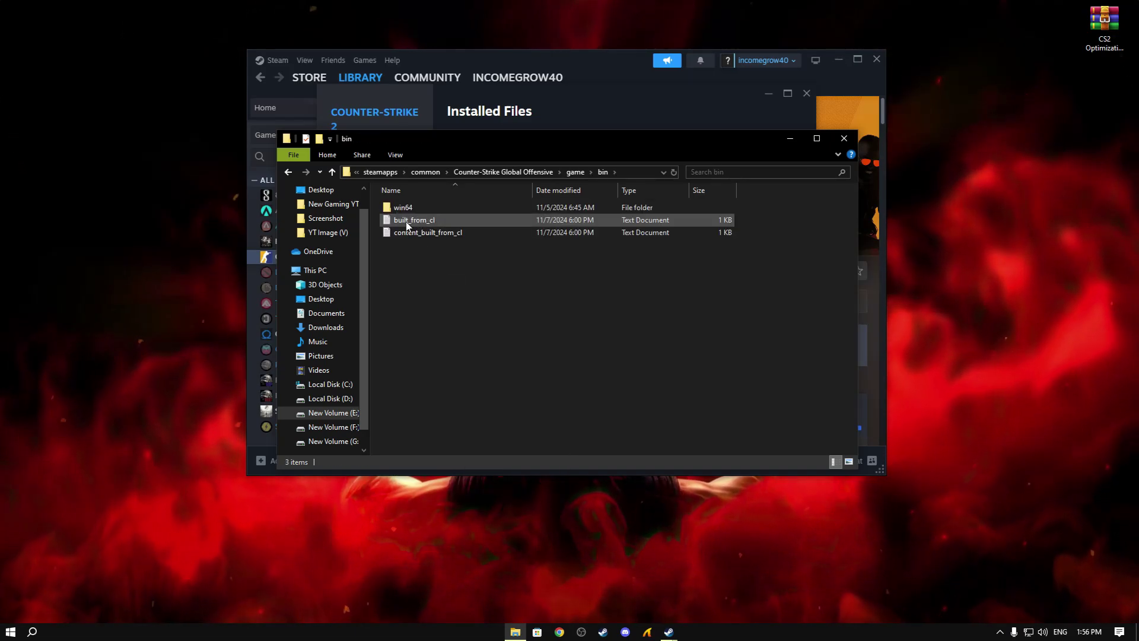
{"action": "left_click", "coordinate": [403, 210]}
{"action": "right_click", "coordinate": [403, 212]}
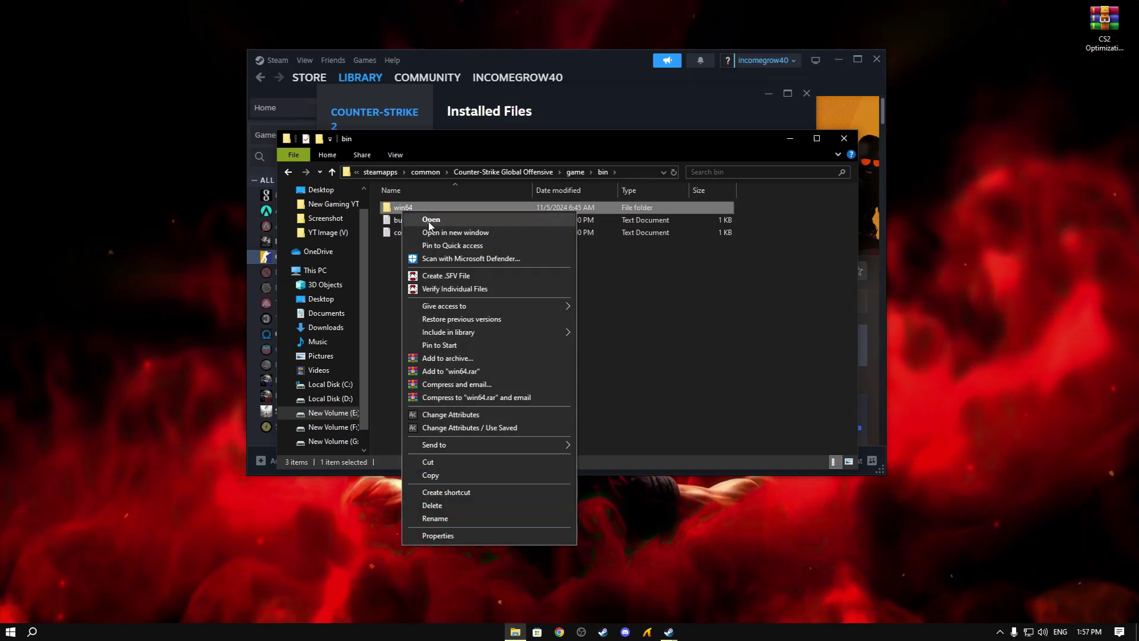
{"action": "left_click", "coordinate": [430, 221]}
Open the properties of the cs2 application and disable full-screen optimisations in its compatibility settings
{"action": "left_click", "coordinate": [419, 308]}
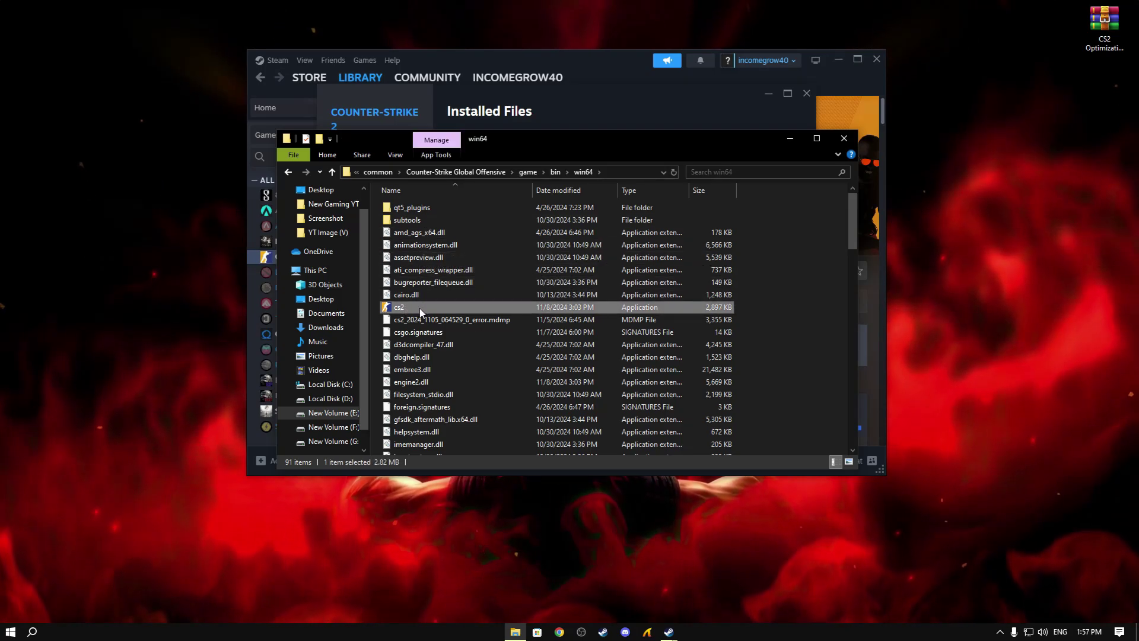
{"action": "right_click", "coordinate": [414, 308]}
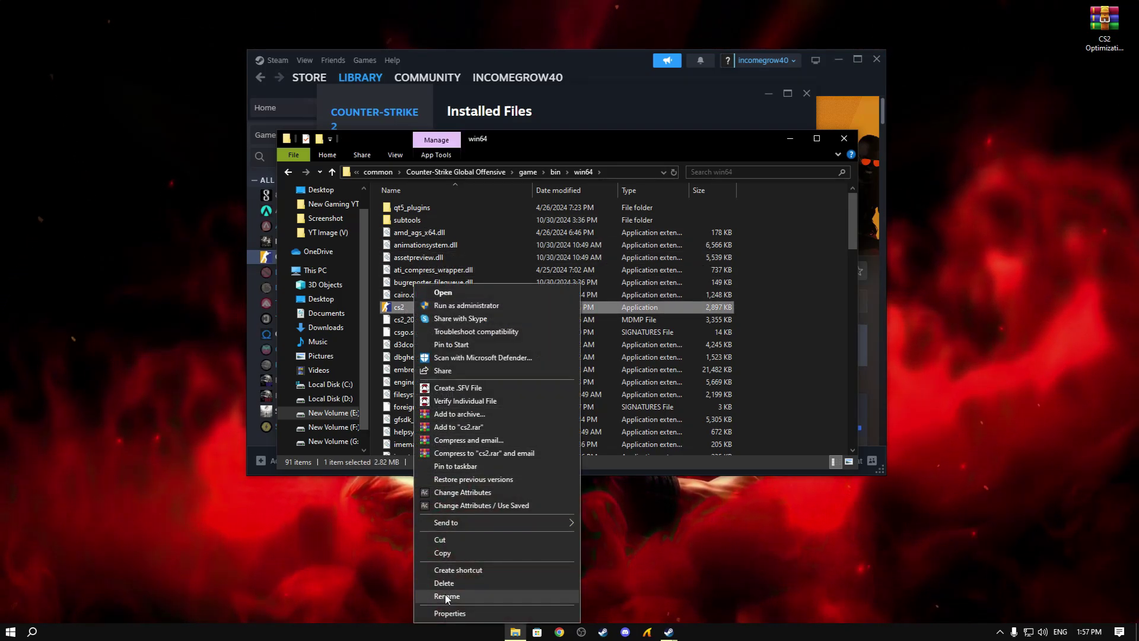
{"action": "left_click", "coordinate": [449, 614]}
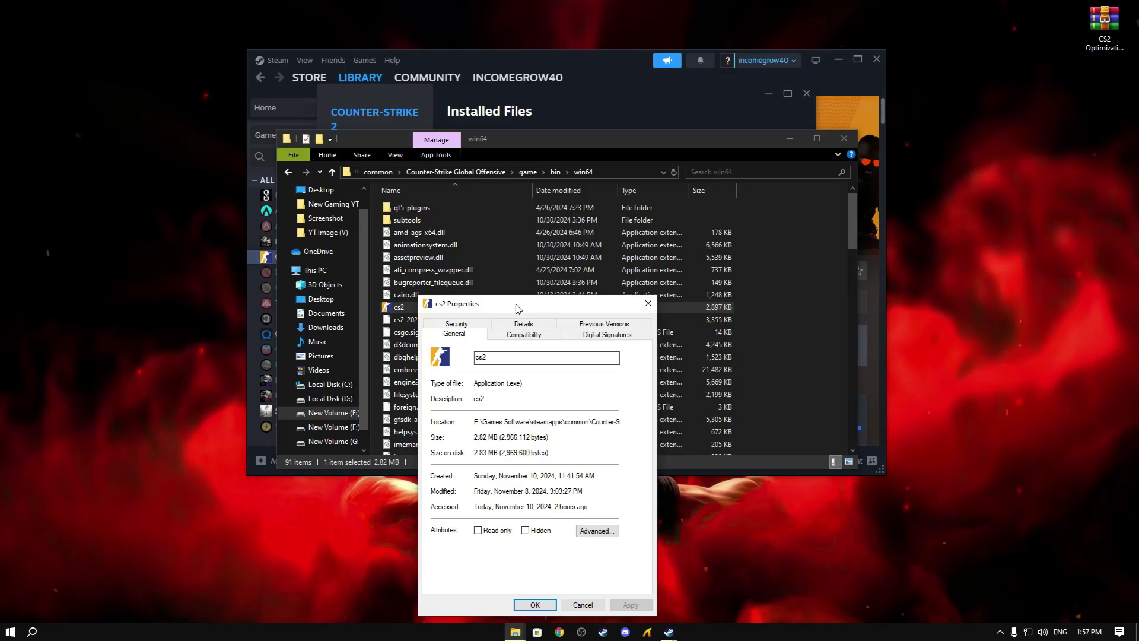
{"action": "left_click_drag", "start_coordinate": [515, 304], "coordinate": [539, 168]}
{"action": "left_click", "coordinate": [548, 197]}
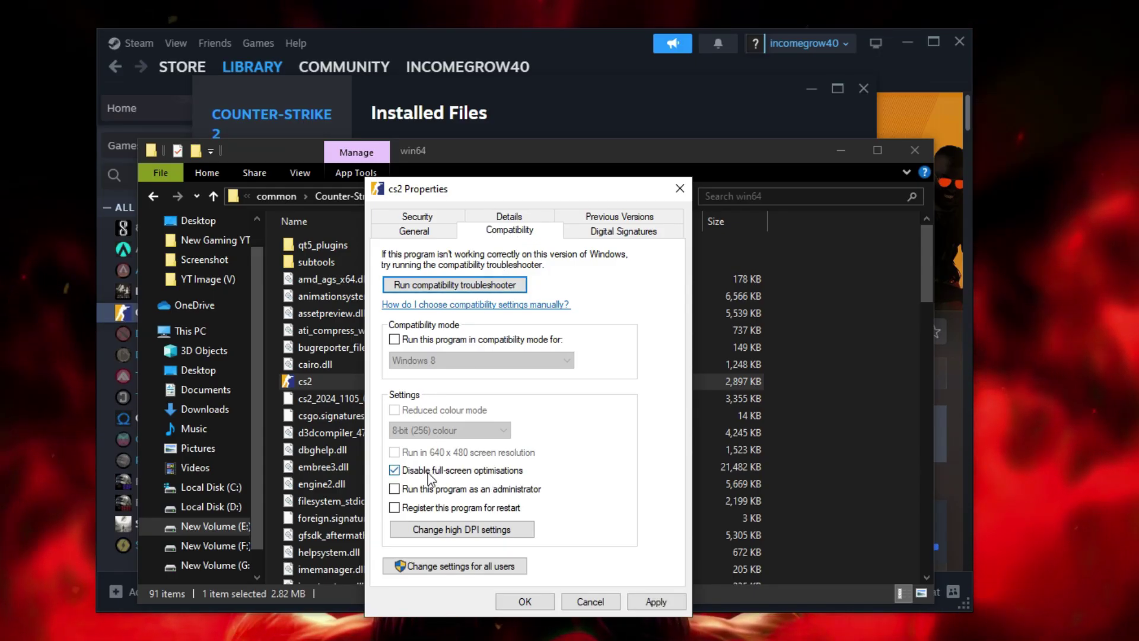
Override the cs2 application's high DPI scaling behaviour with scaling performed by Application, and save its properties
{"action": "left_click", "coordinate": [469, 527]}
{"action": "left_click", "coordinate": [442, 502]}
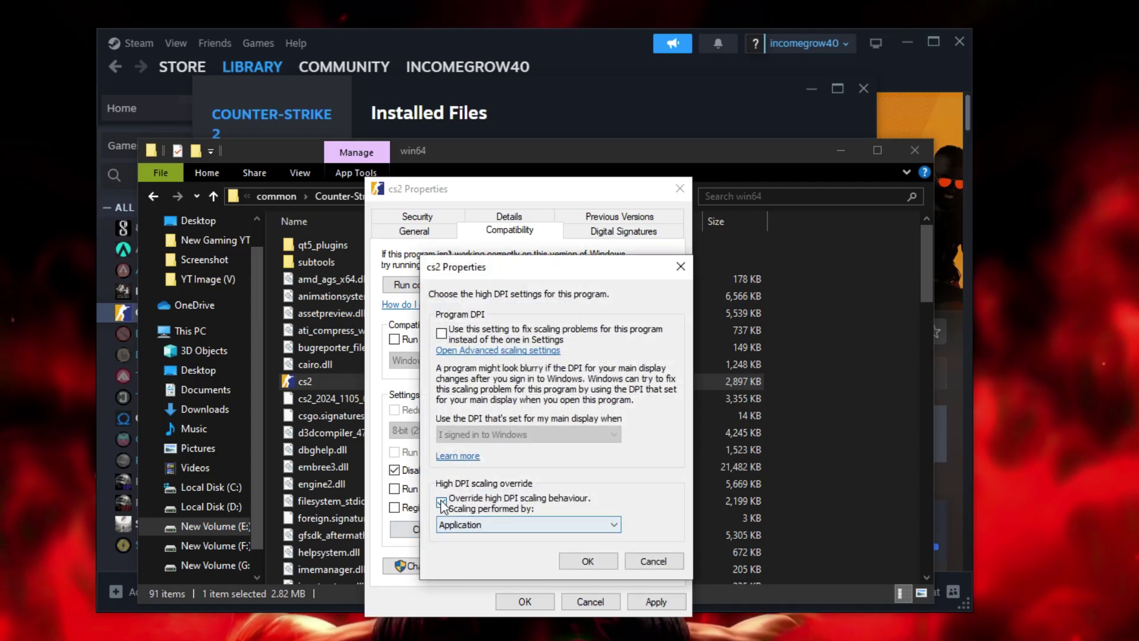
{"action": "left_click", "coordinate": [464, 525]}
{"action": "left_click", "coordinate": [472, 538]}
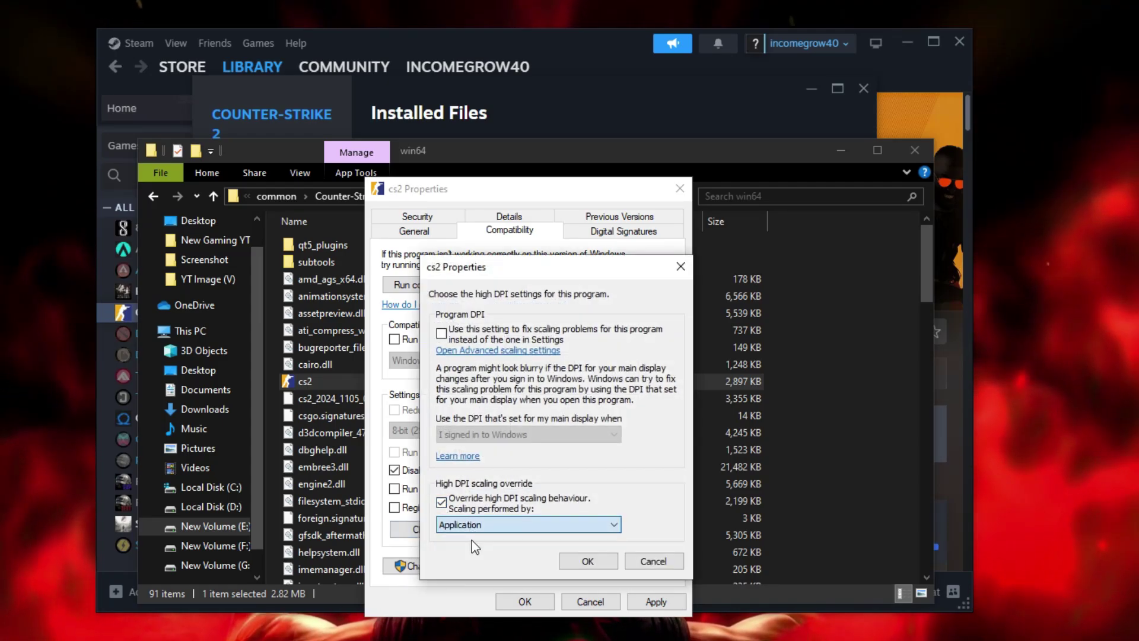
{"action": "left_click", "coordinate": [586, 561]}
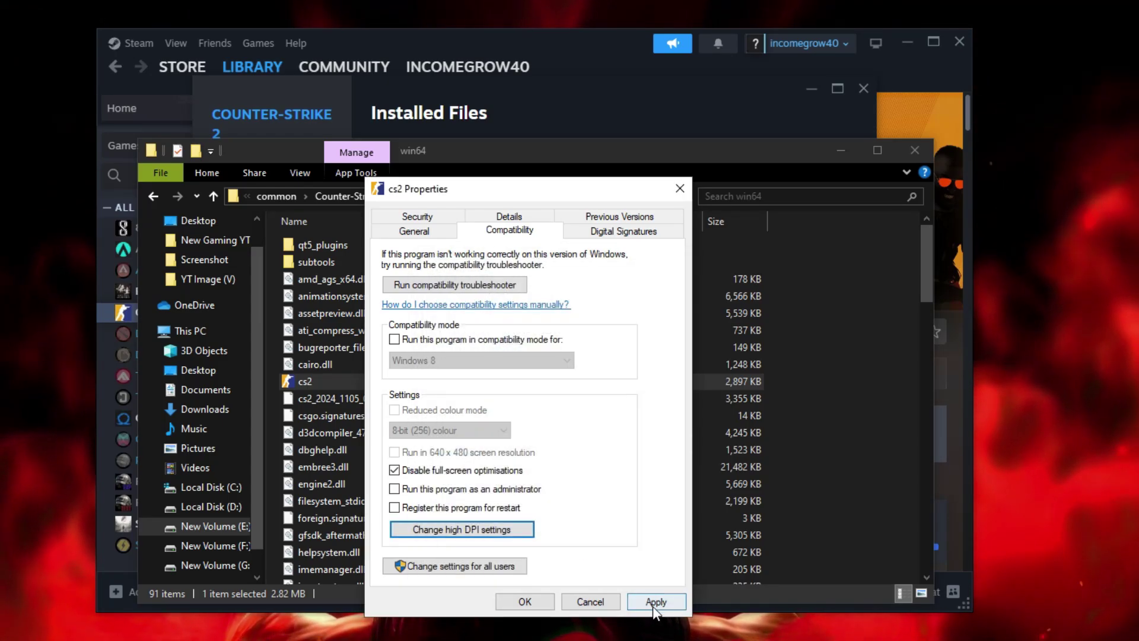
{"action": "left_click", "coordinate": [523, 602]}
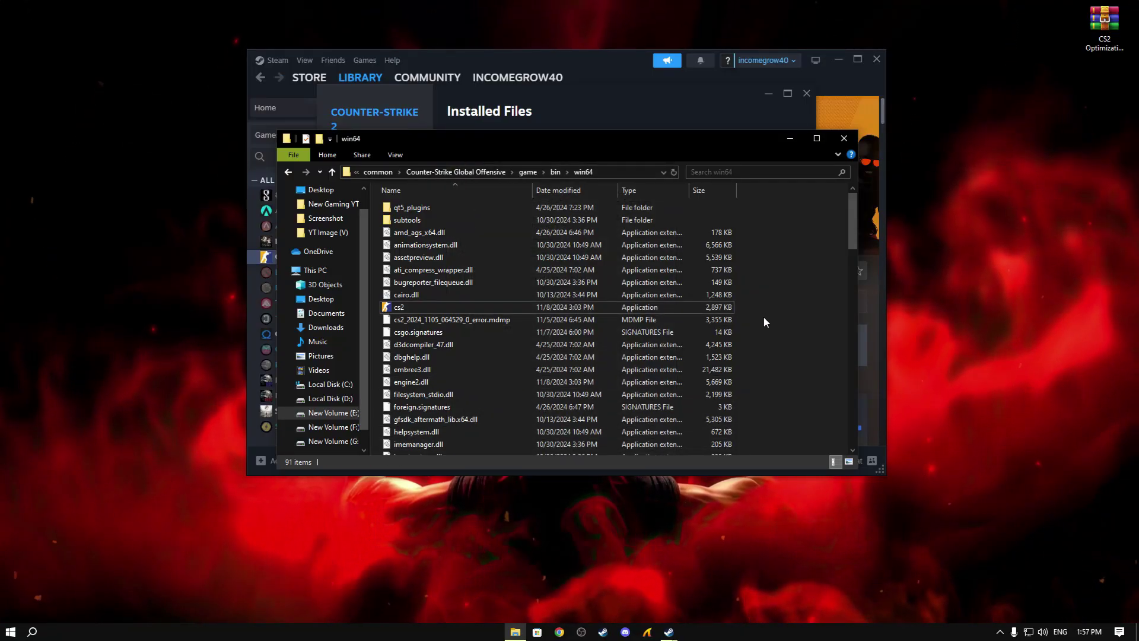
Close the win64 folder and the Counter-Strike 2 properties, and minimise Steam
{"action": "left_click", "coordinate": [843, 139]}
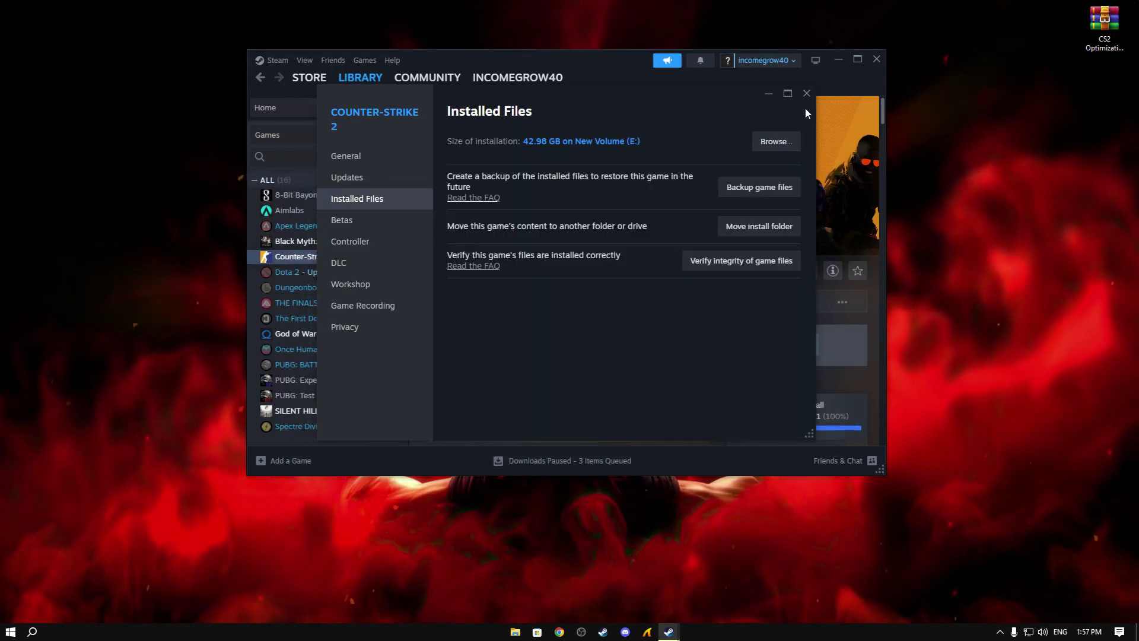
{"action": "left_click", "coordinate": [808, 92]}
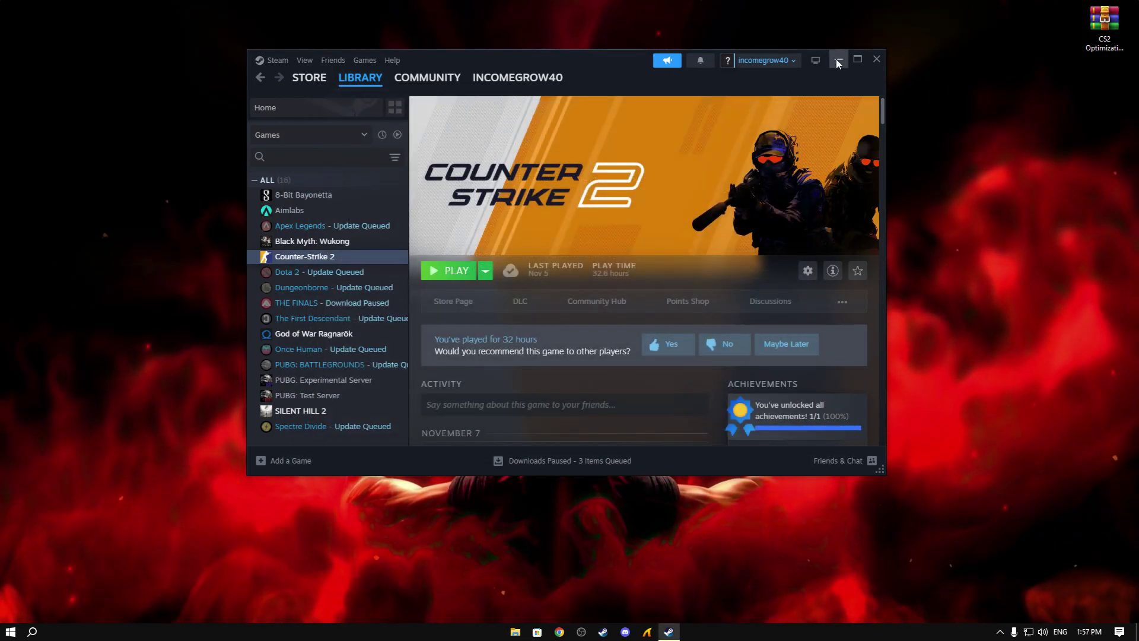
{"action": "left_click", "coordinate": [838, 59]}
Search Windows for the Game Mode settings and open them
{"action": "left_click", "coordinate": [39, 636]}
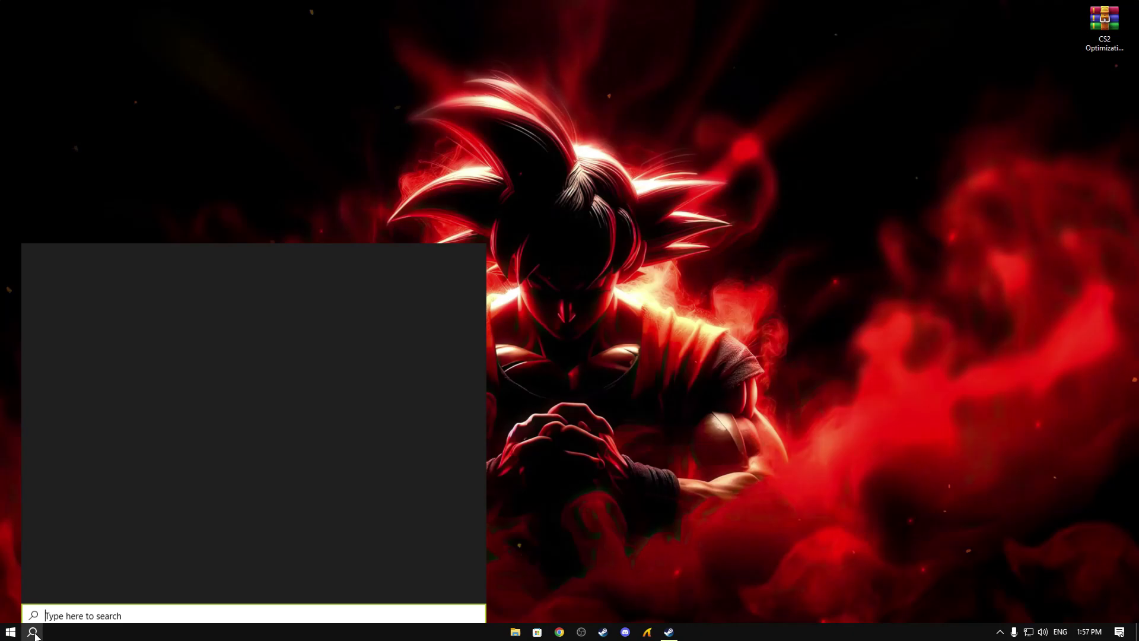
{"action": "type", "text": "g"}
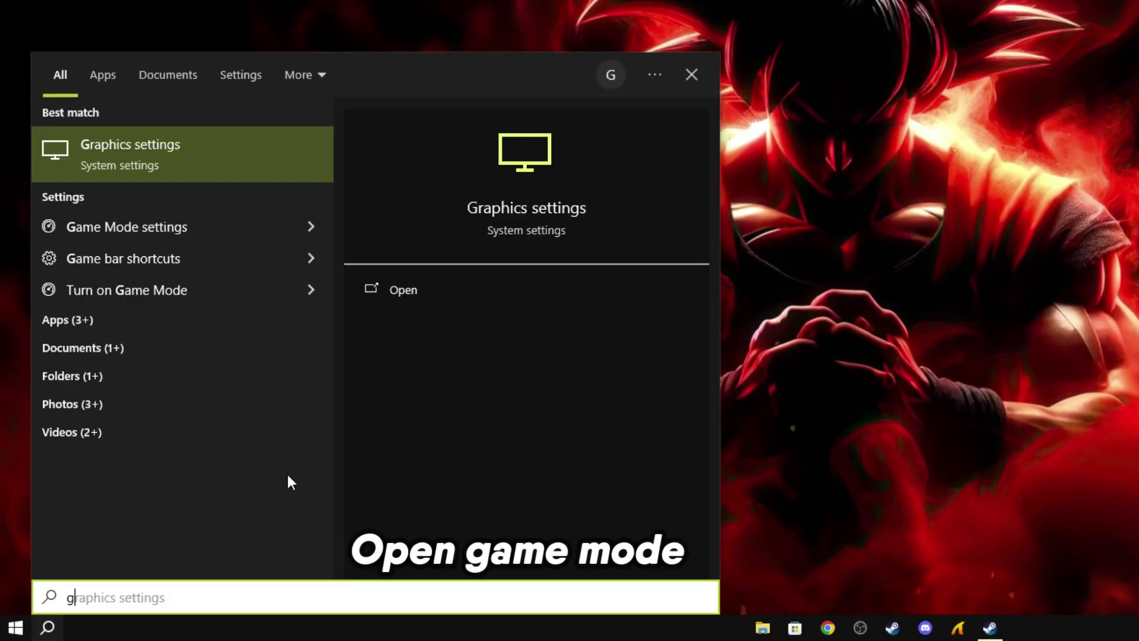
{"action": "type", "text": "a"}
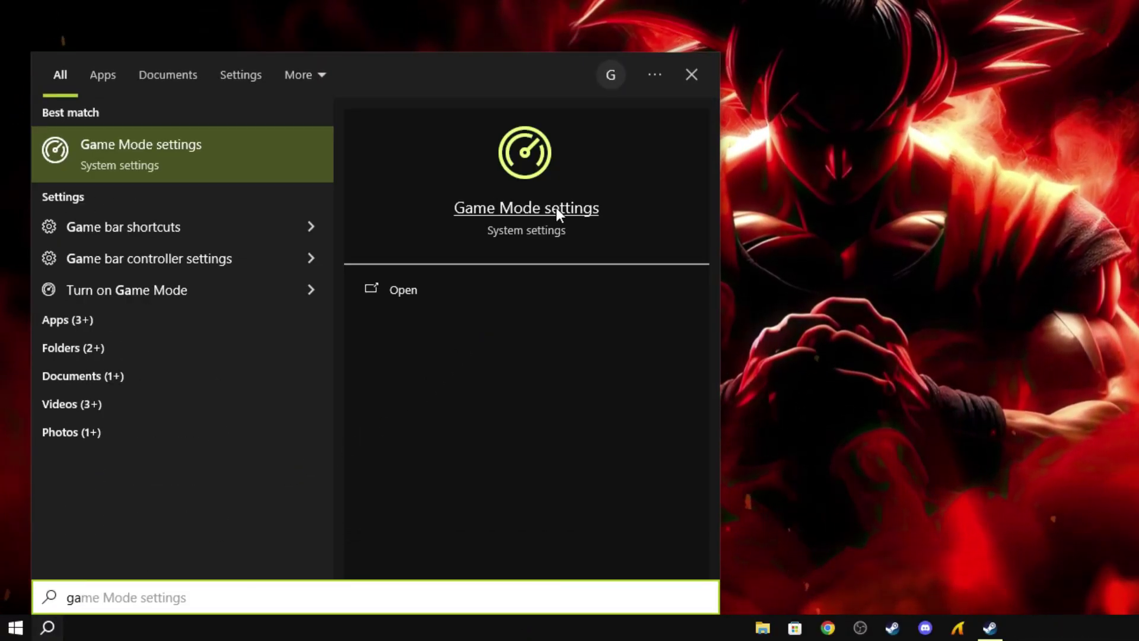
{"action": "left_click", "coordinate": [414, 304]}
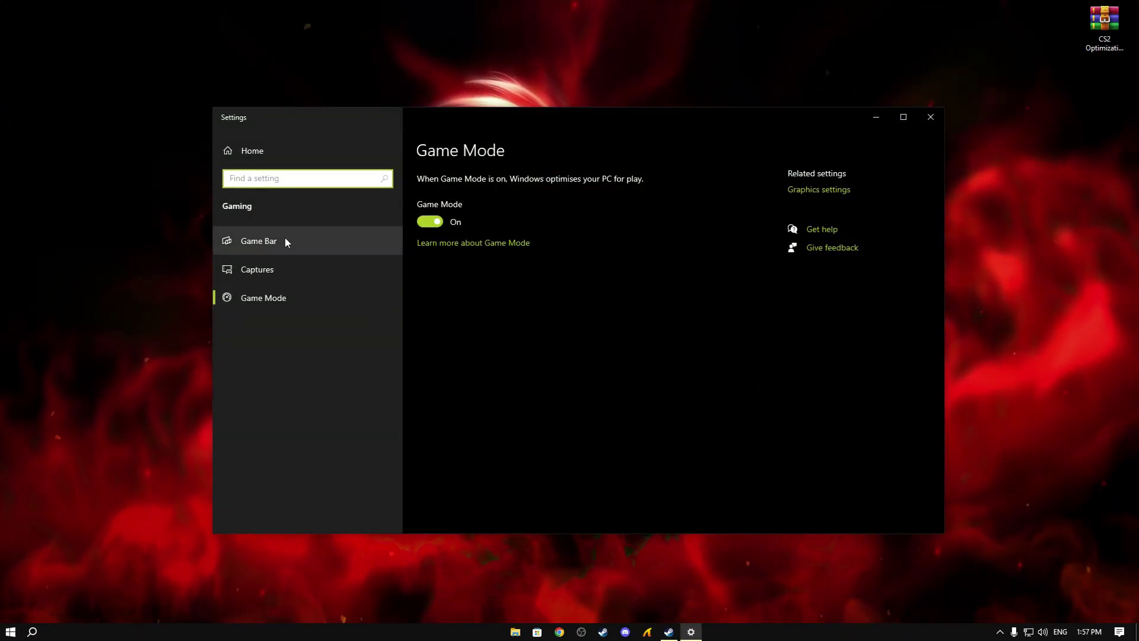
Disallow the controller from opening Game Bar in the Game Bar settings
{"action": "left_click", "coordinate": [255, 241]}
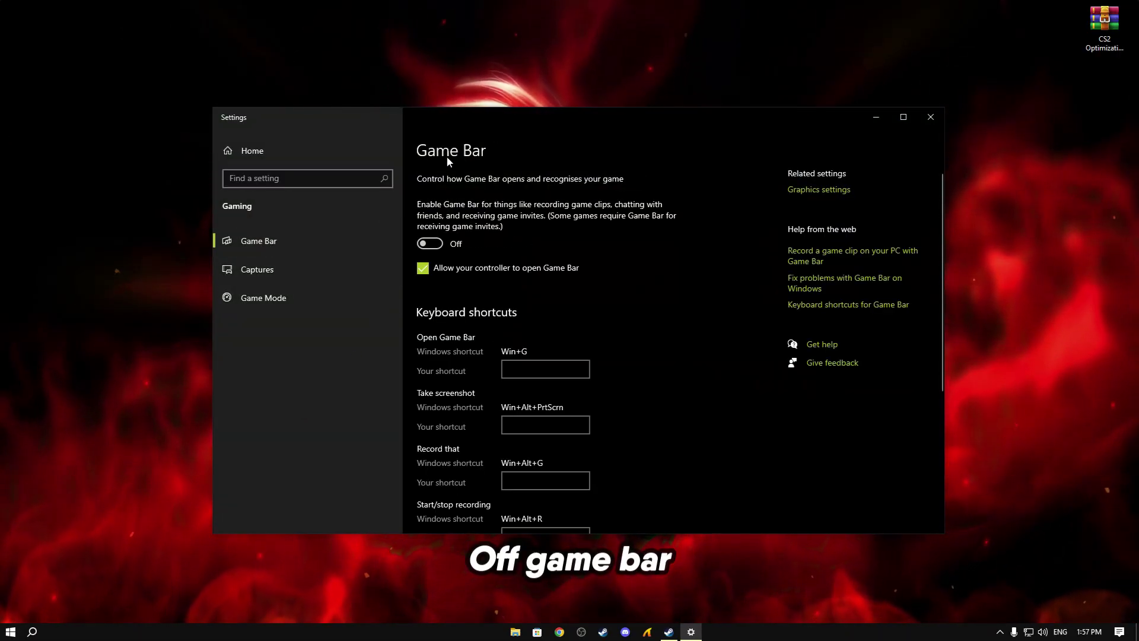
{"action": "left_click", "coordinate": [424, 273]}
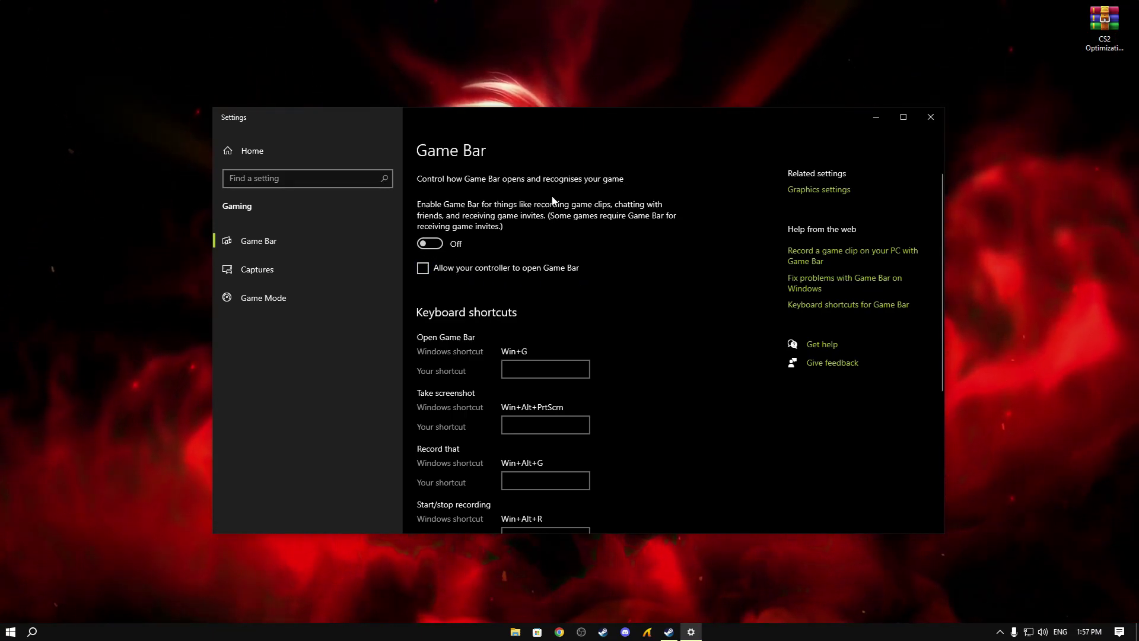
Go back to the Game Mode settings and switch Game Mode off and on again
{"action": "left_click", "coordinate": [274, 297]}
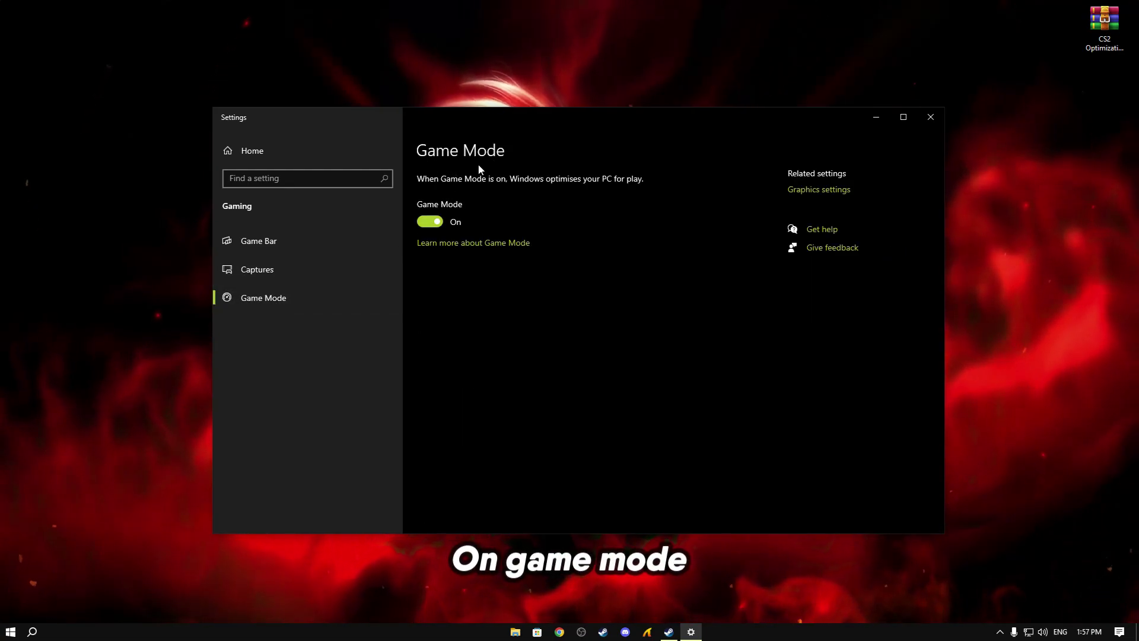
{"action": "left_click", "coordinate": [430, 222]}
{"action": "left_click", "coordinate": [430, 221]}
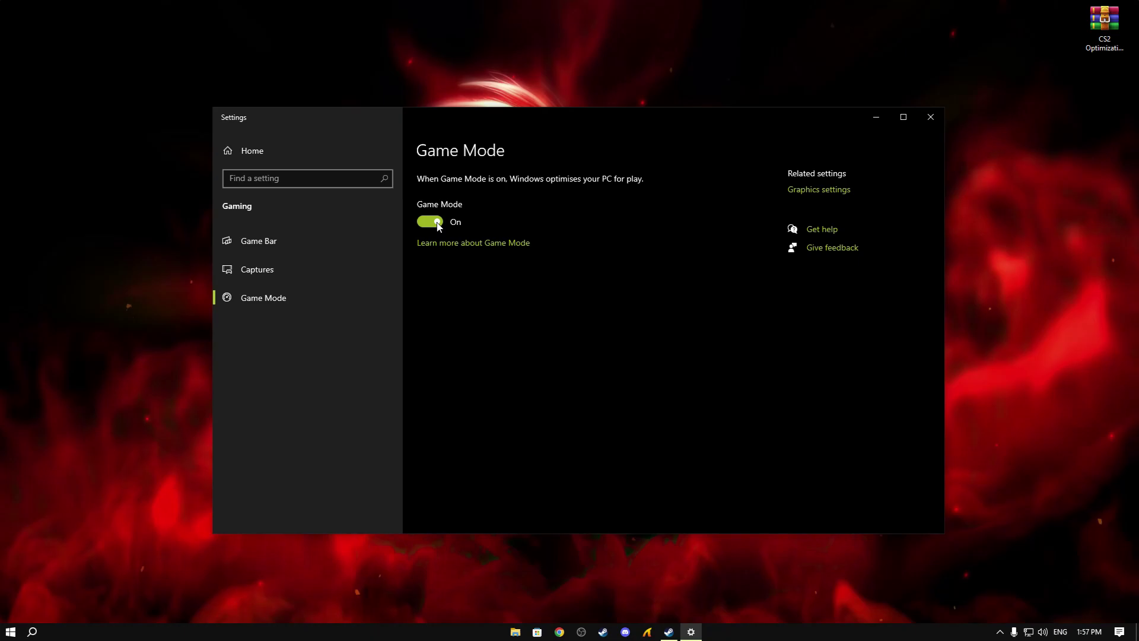
Open the related graphics settings and make sure hardware-accelerated GPU scheduling is turned on
{"action": "left_click", "coordinate": [811, 190]}
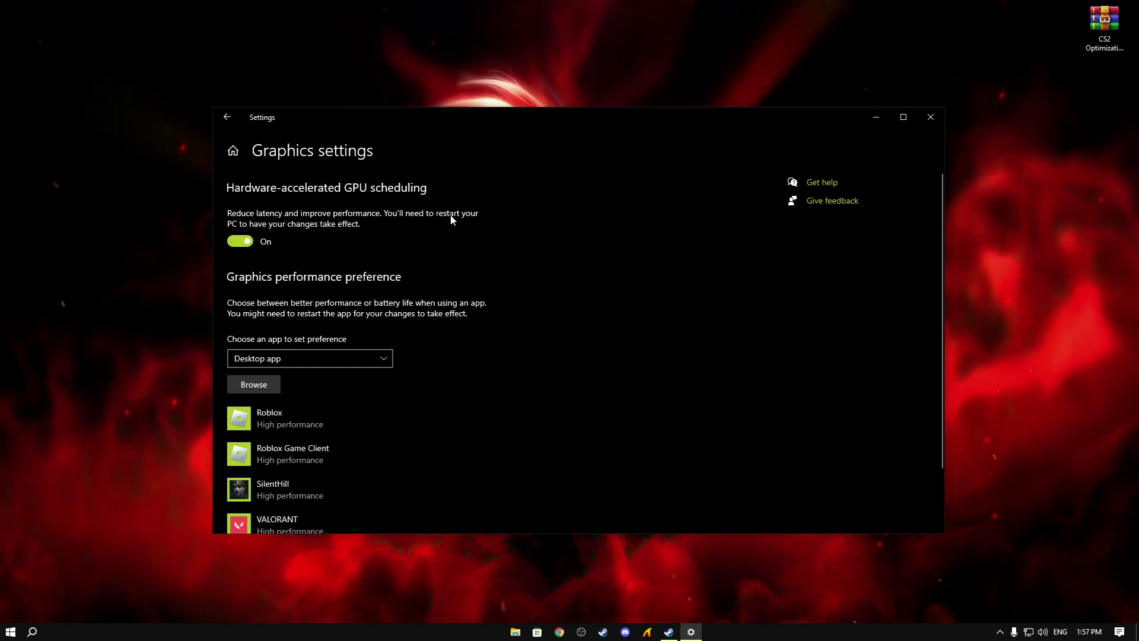
{"action": "left_click", "coordinate": [237, 246]}
{"action": "left_click", "coordinate": [238, 245]}
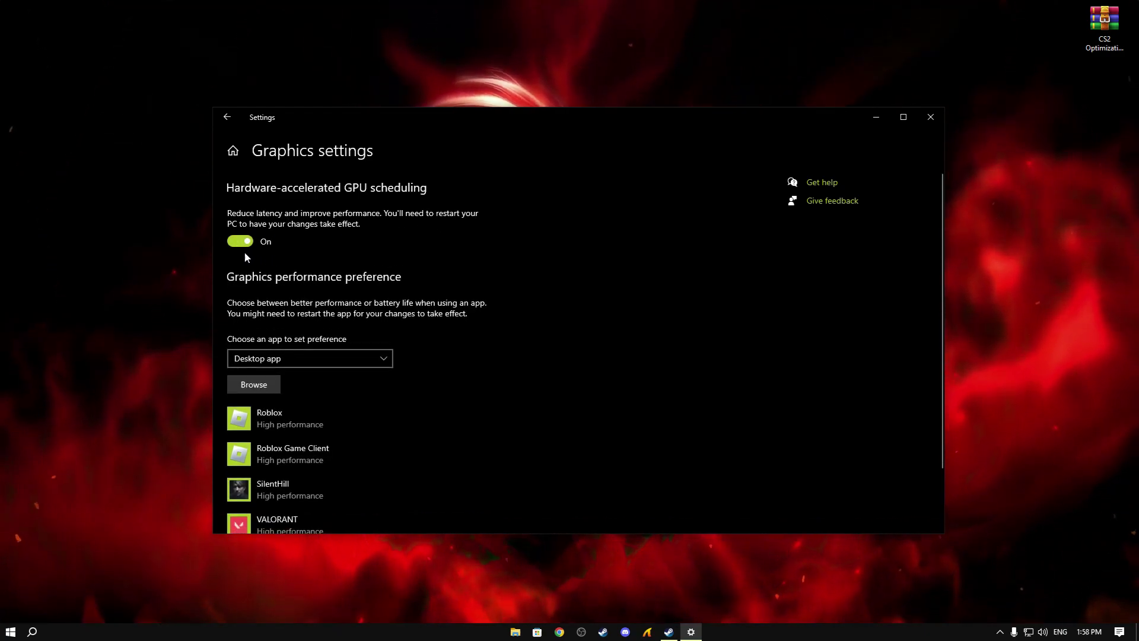
Start browsing for a desktop app to set a graphics preference and look for the game in F:\SteamLibrary\steamapps\common
{"action": "left_click", "coordinate": [252, 386]}
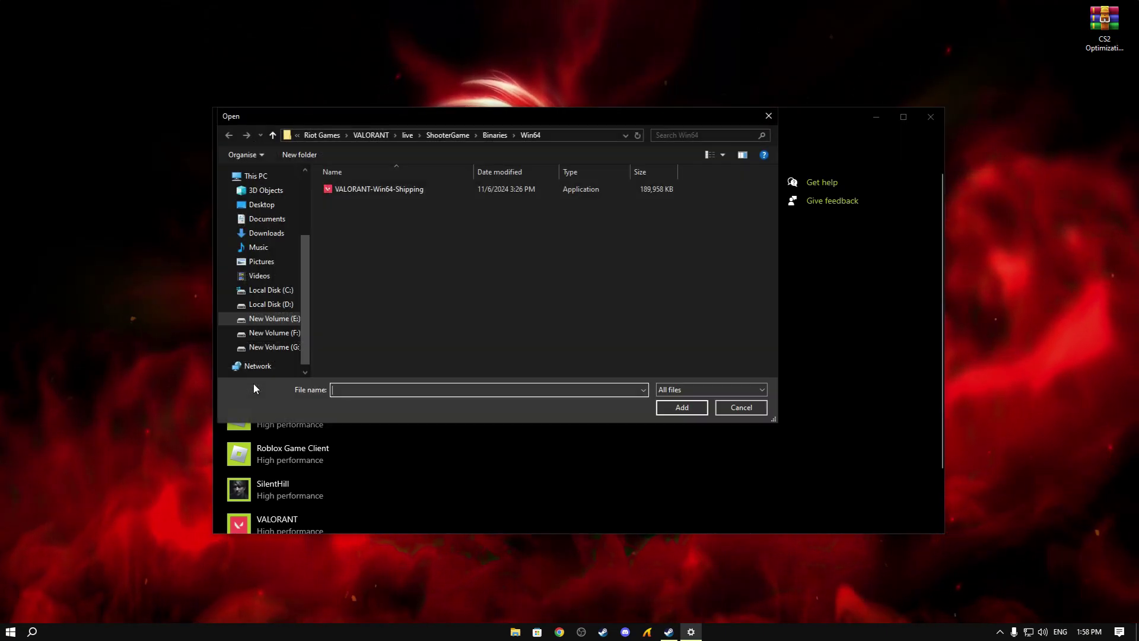
{"action": "left_click", "coordinate": [273, 318]}
{"action": "left_click", "coordinate": [270, 336]}
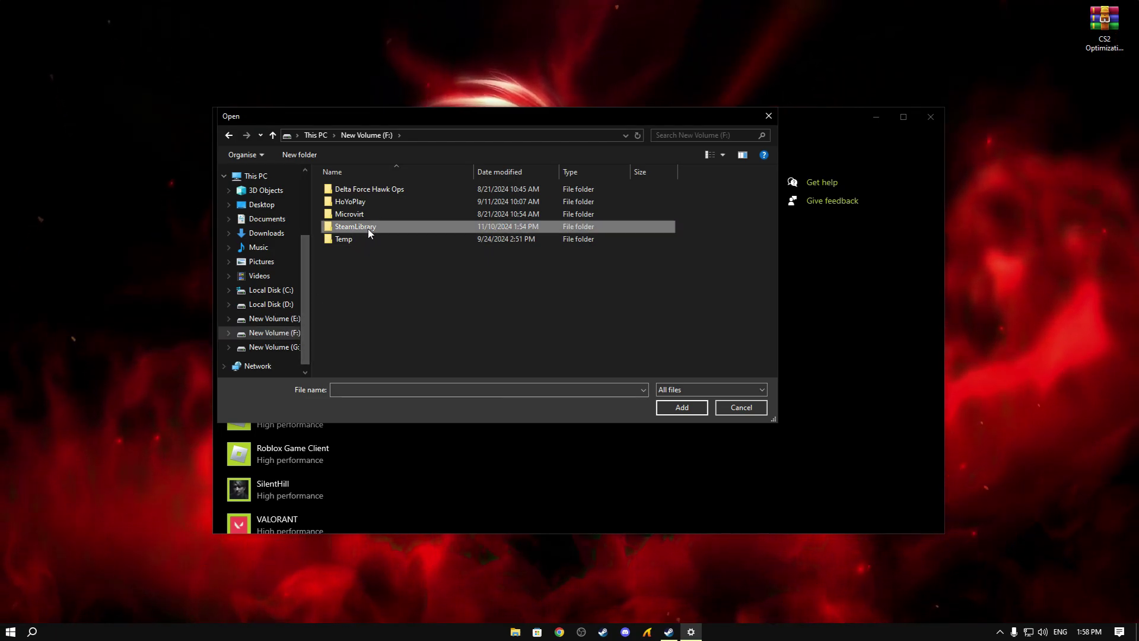
{"action": "double_click", "coordinate": [343, 228]}
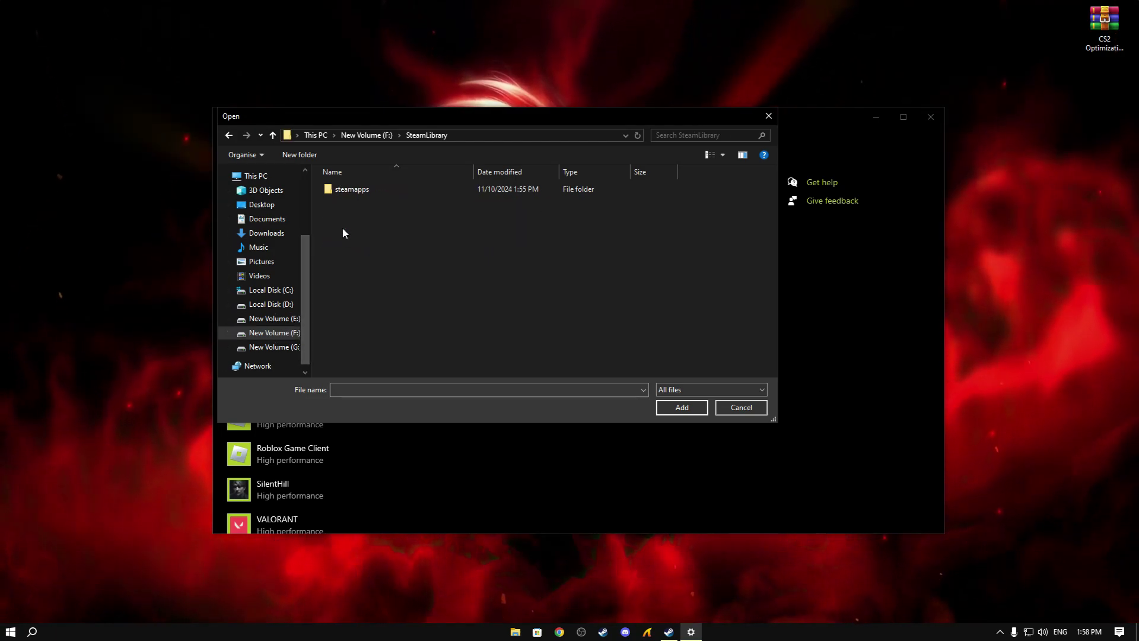
{"action": "double_click", "coordinate": [358, 193]}
{"action": "double_click", "coordinate": [358, 193]}
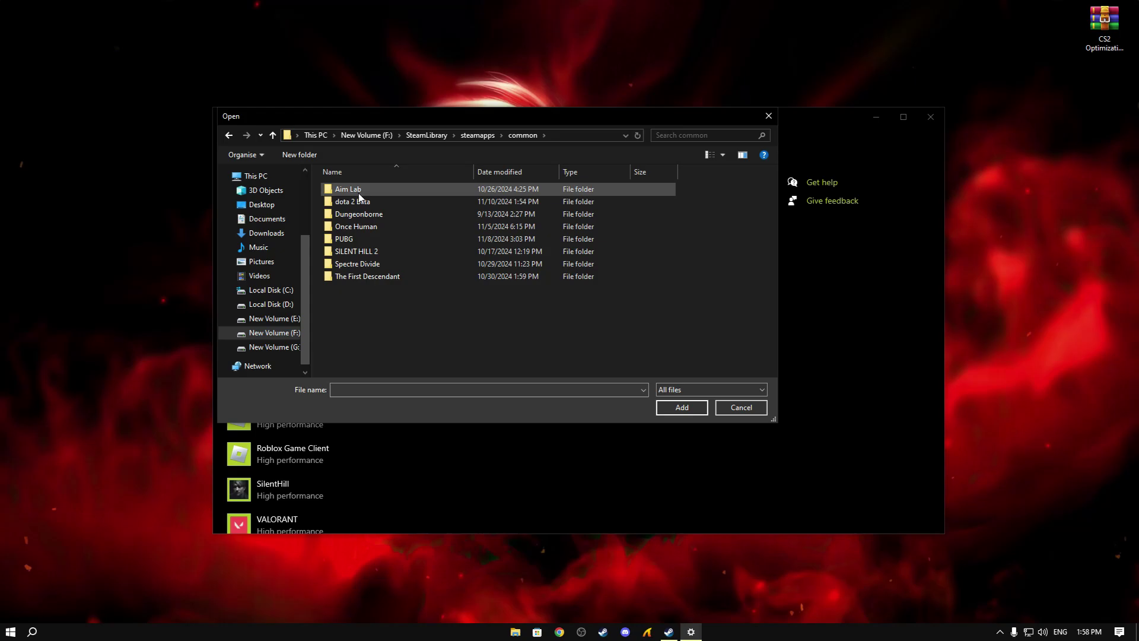
Add the cs2 application from E:\Games Software\steamapps\common\Counter-Strike Global Offensive\game\bin\win64 to the graphics performance preference apps
{"action": "left_click", "coordinate": [274, 320]}
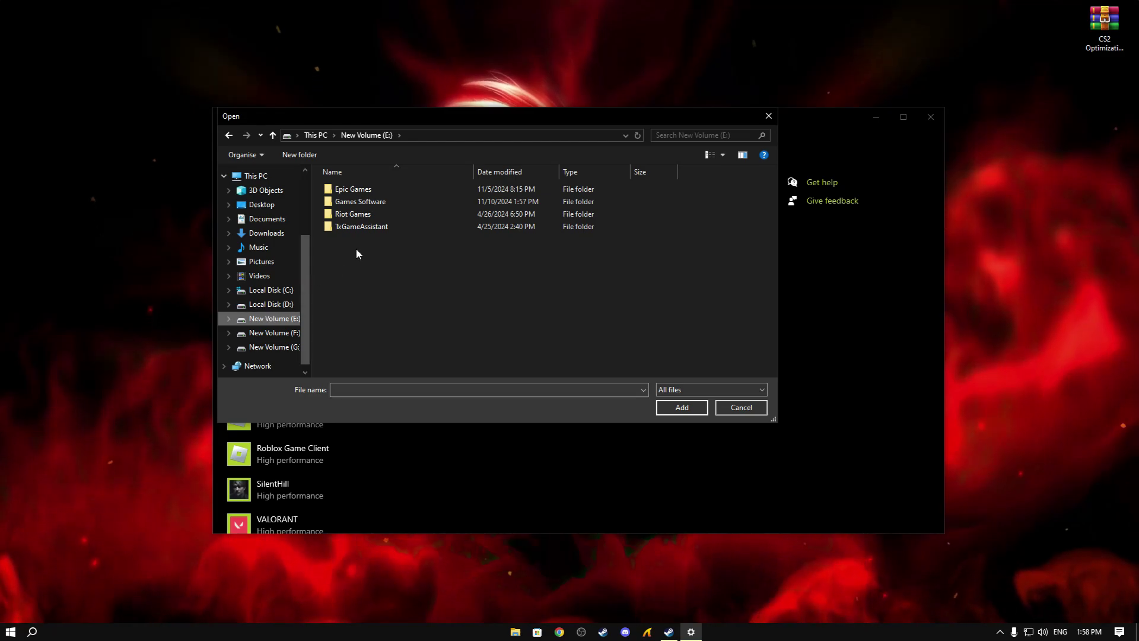
{"action": "double_click", "coordinate": [369, 202]}
{"action": "scroll", "coordinate": [368, 203], "scroll_direction": "down", "scroll_amount": 4}
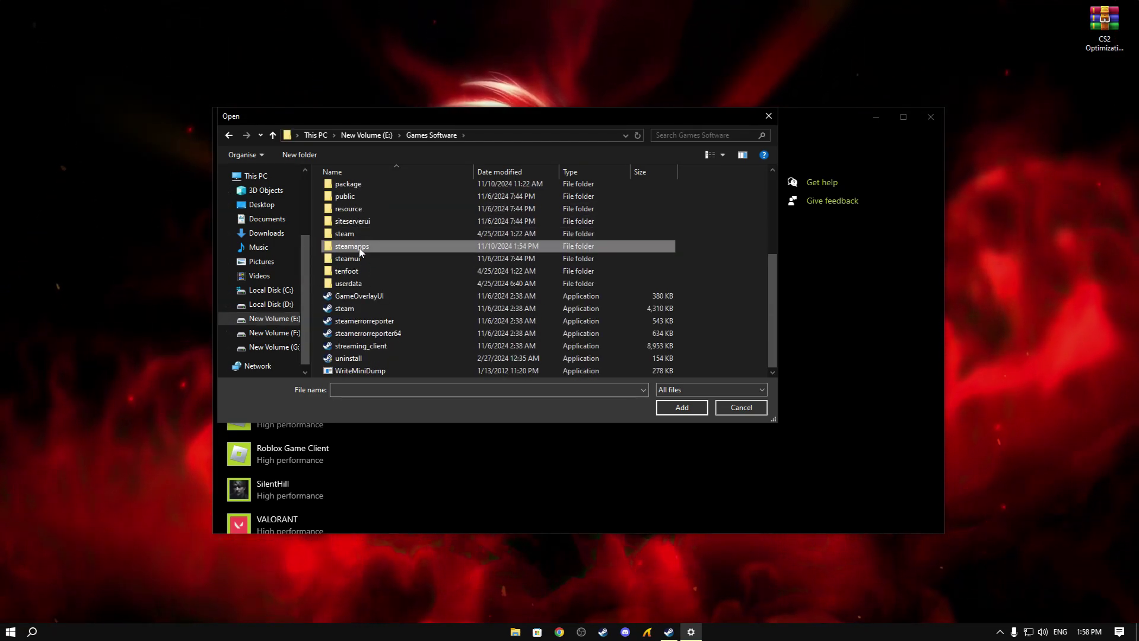
{"action": "double_click", "coordinate": [345, 249]}
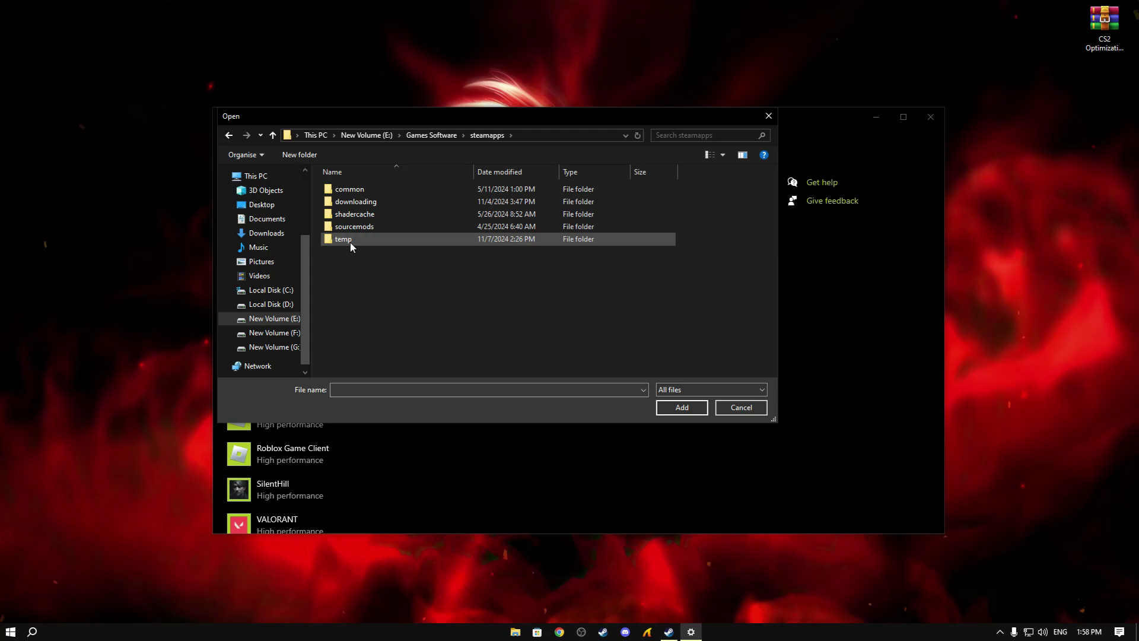
{"action": "double_click", "coordinate": [356, 194]}
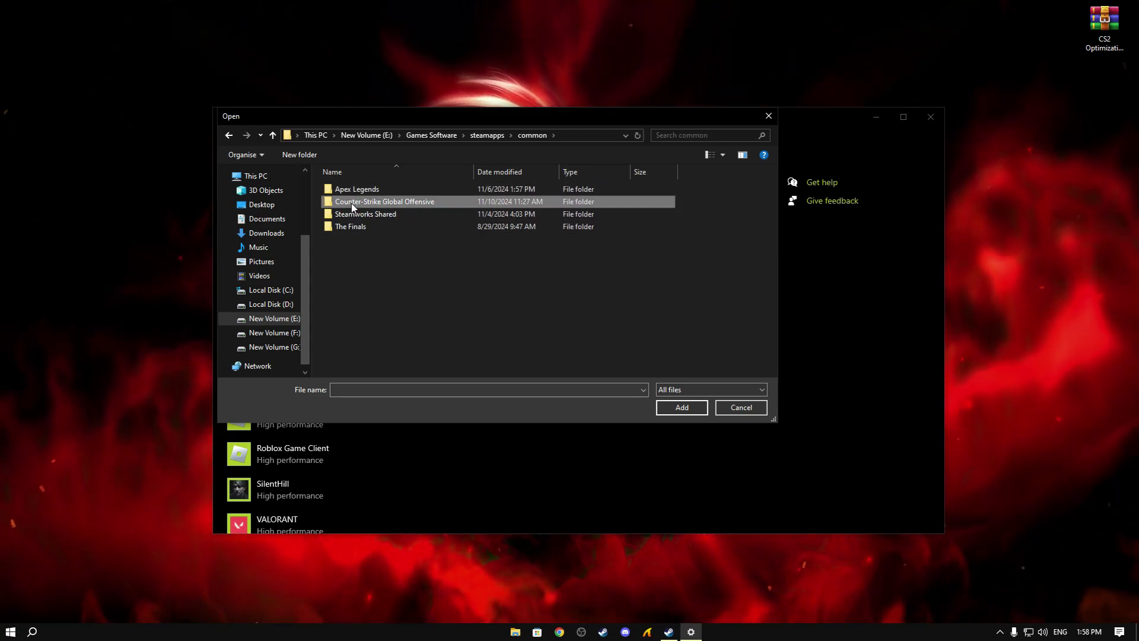
{"action": "double_click", "coordinate": [360, 203]}
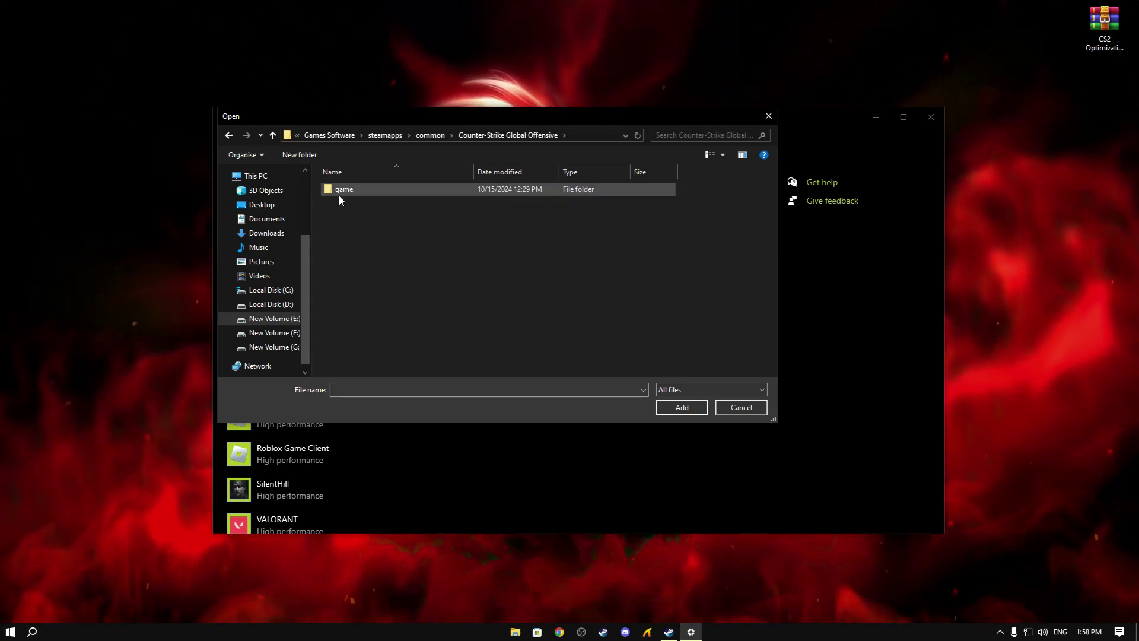
{"action": "left_click", "coordinate": [339, 195]}
{"action": "double_click", "coordinate": [342, 194]}
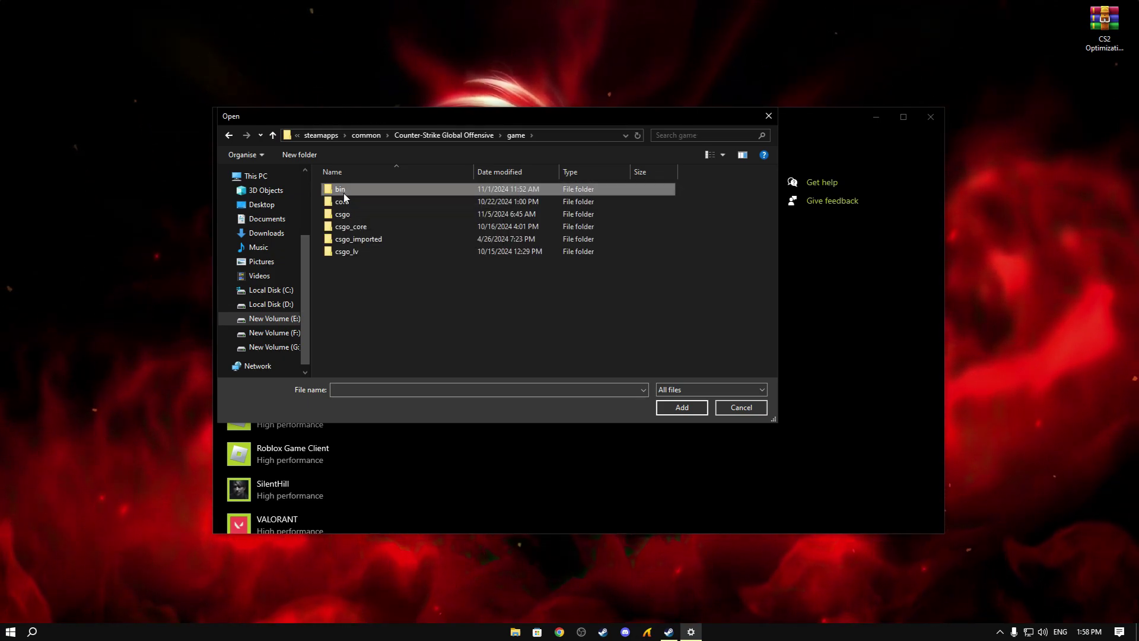
{"action": "double_click", "coordinate": [343, 193]}
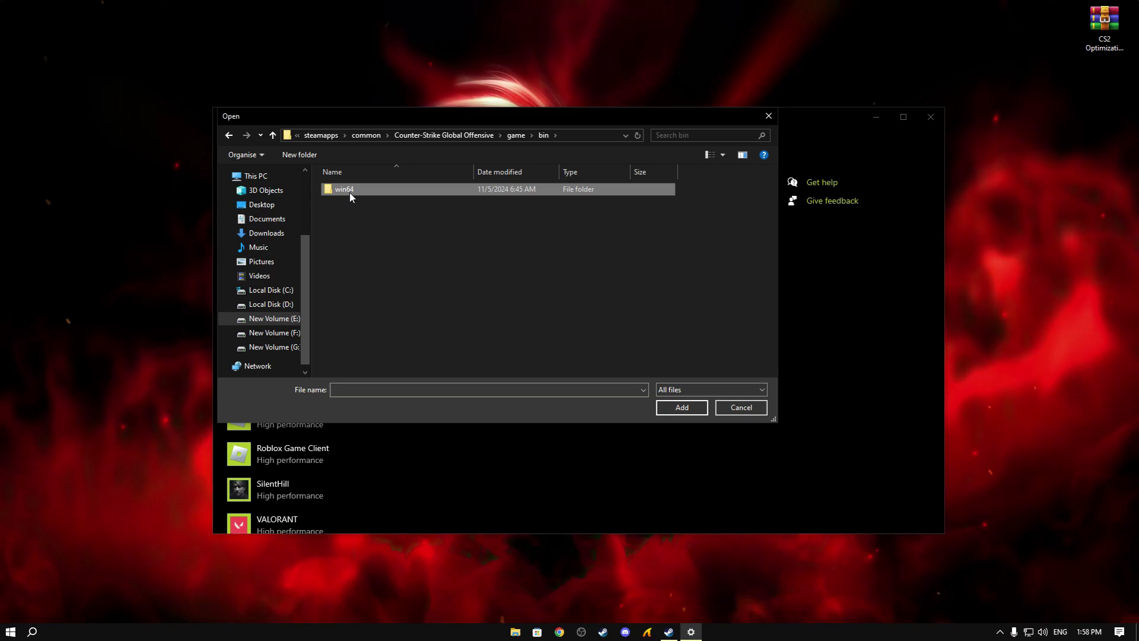
{"action": "double_click", "coordinate": [350, 193]}
{"action": "left_click", "coordinate": [346, 214]}
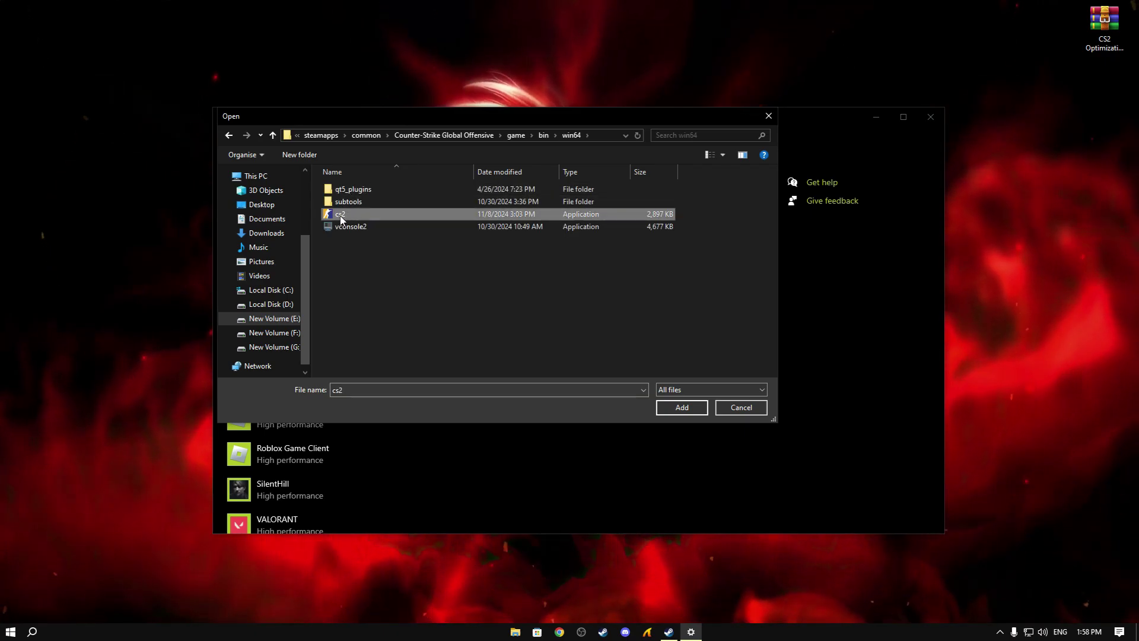
{"action": "left_click", "coordinate": [680, 405]}
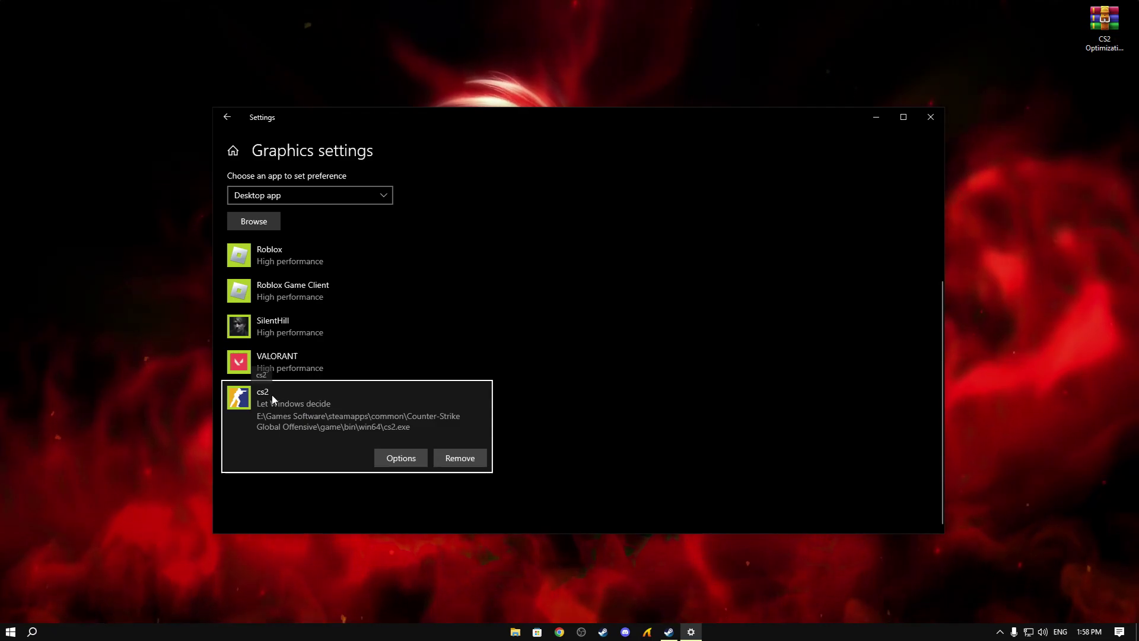
Set the graphics preference of cs2 to High performance and save it
{"action": "left_click", "coordinate": [409, 458]}
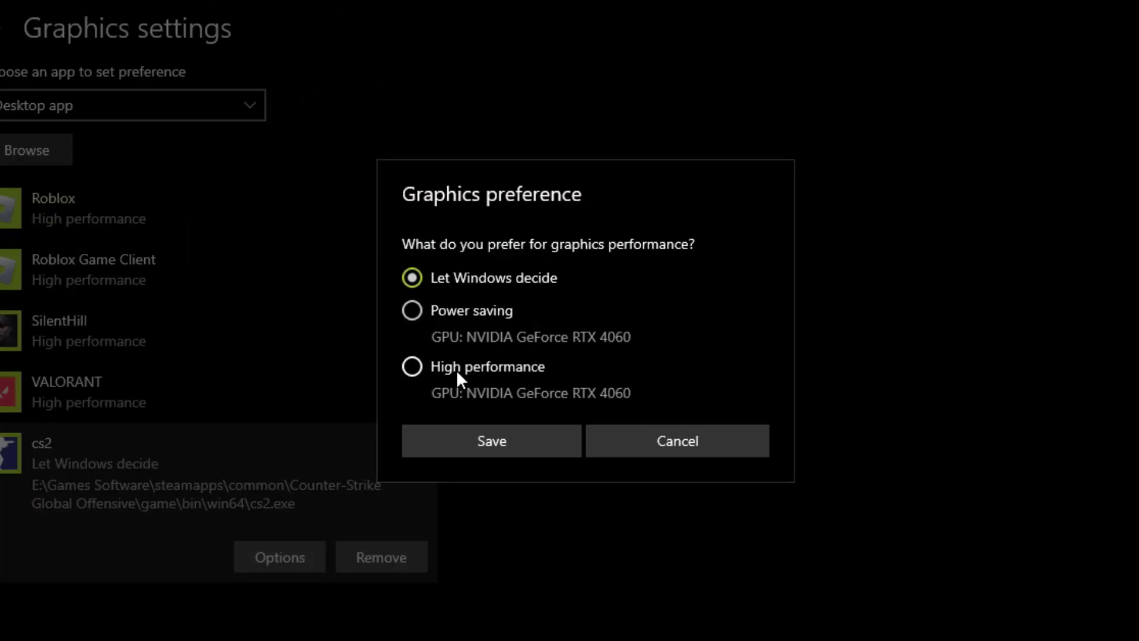
{"action": "left_click", "coordinate": [498, 348]}
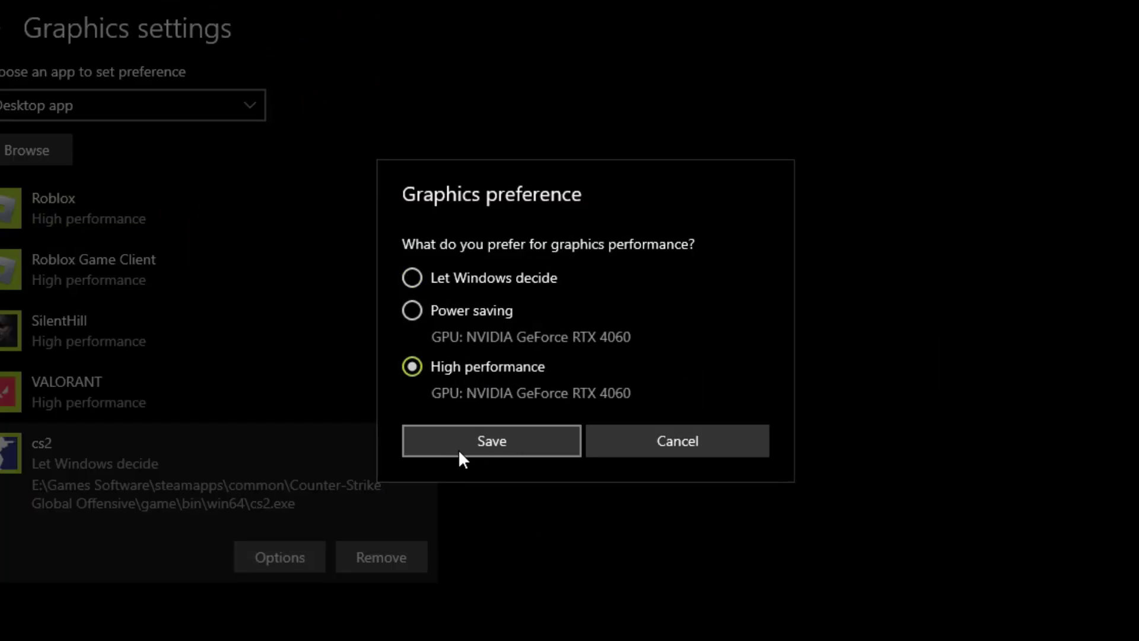
{"action": "left_click", "coordinate": [500, 447]}
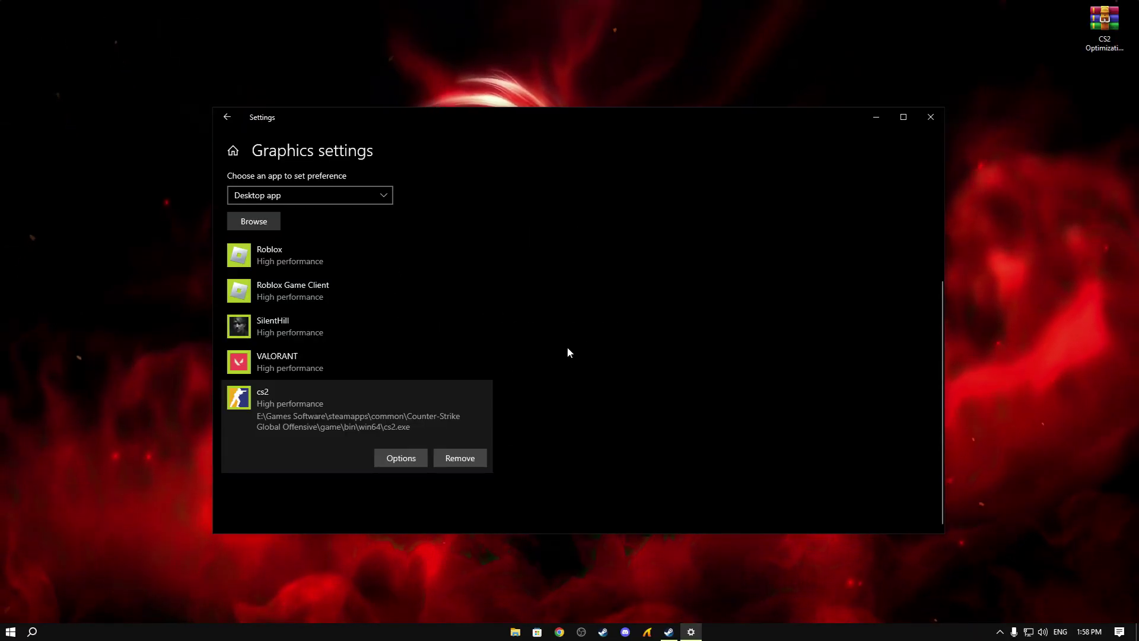
Open the Searching Windows settings and check that Respect Device Power Mode Settings is off under Indexer Performance
{"action": "left_click", "coordinate": [232, 150]}
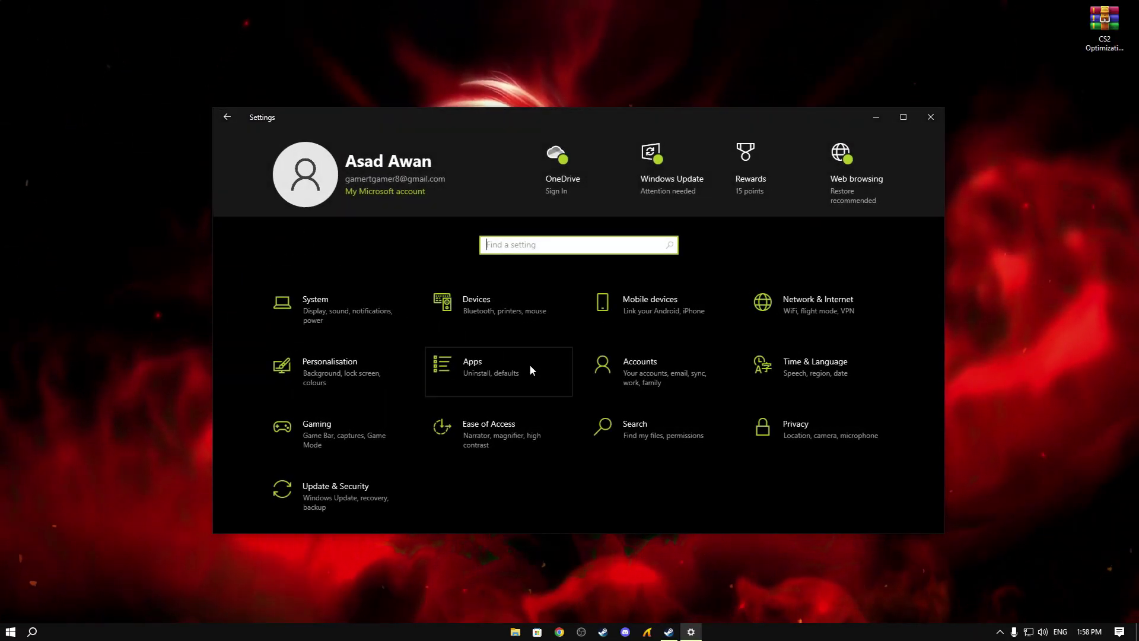
{"action": "left_click", "coordinate": [630, 437]}
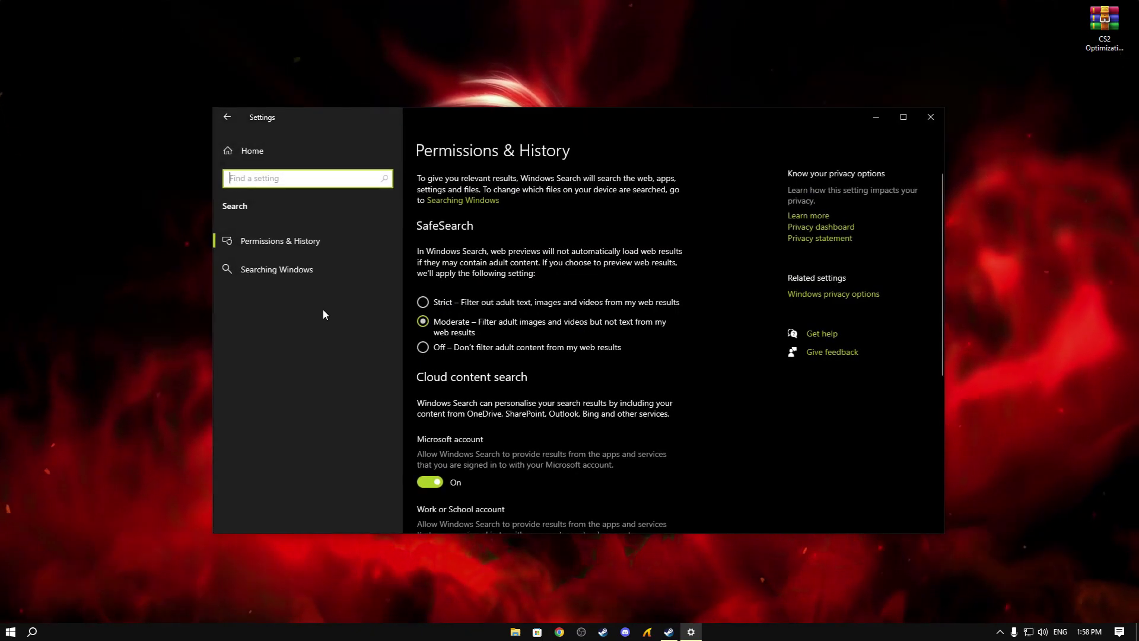
{"action": "left_click", "coordinate": [250, 273]}
{"action": "scroll", "coordinate": [424, 350], "scroll_direction": "down", "scroll_amount": 8}
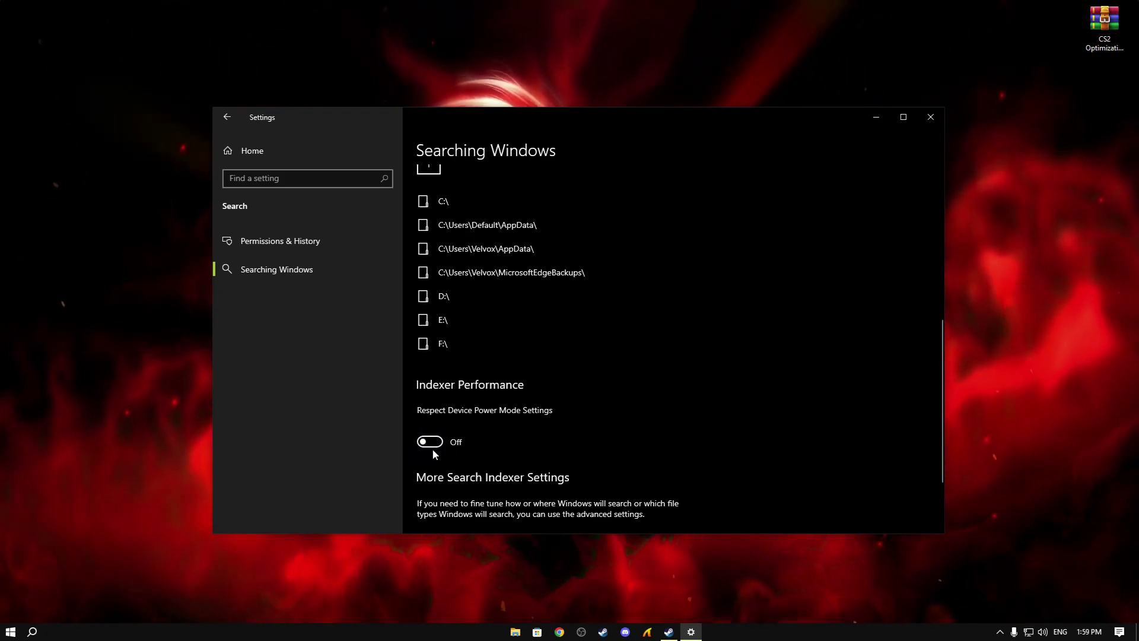
Open the Background apps privacy settings and turn off letting apps run in the background
{"action": "left_click", "coordinate": [261, 157]}
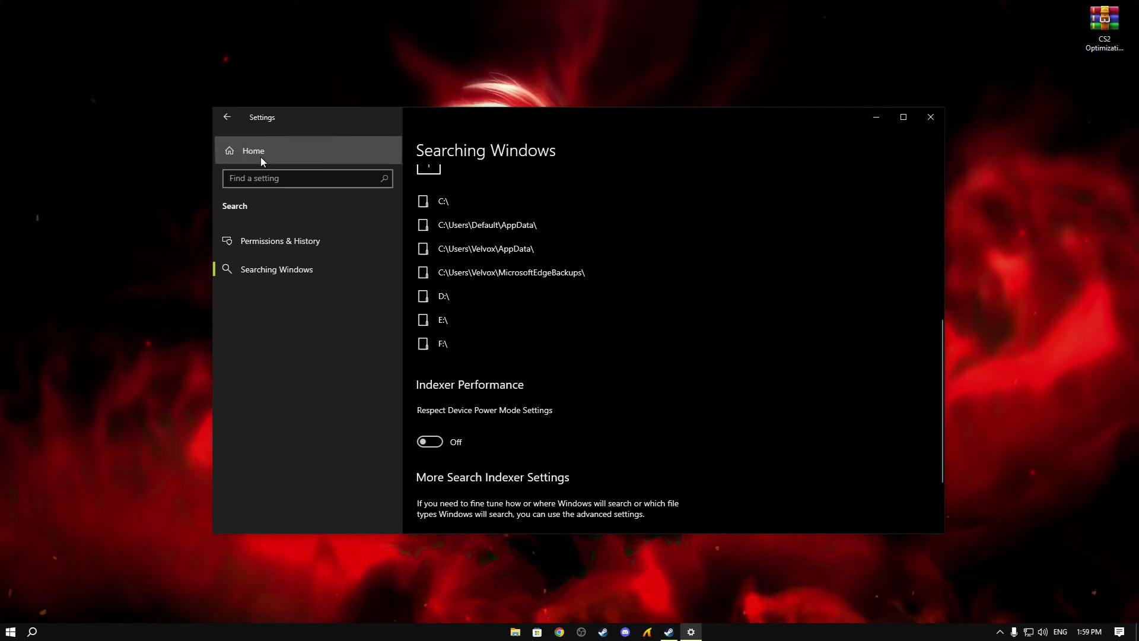
{"action": "left_click", "coordinate": [775, 421]}
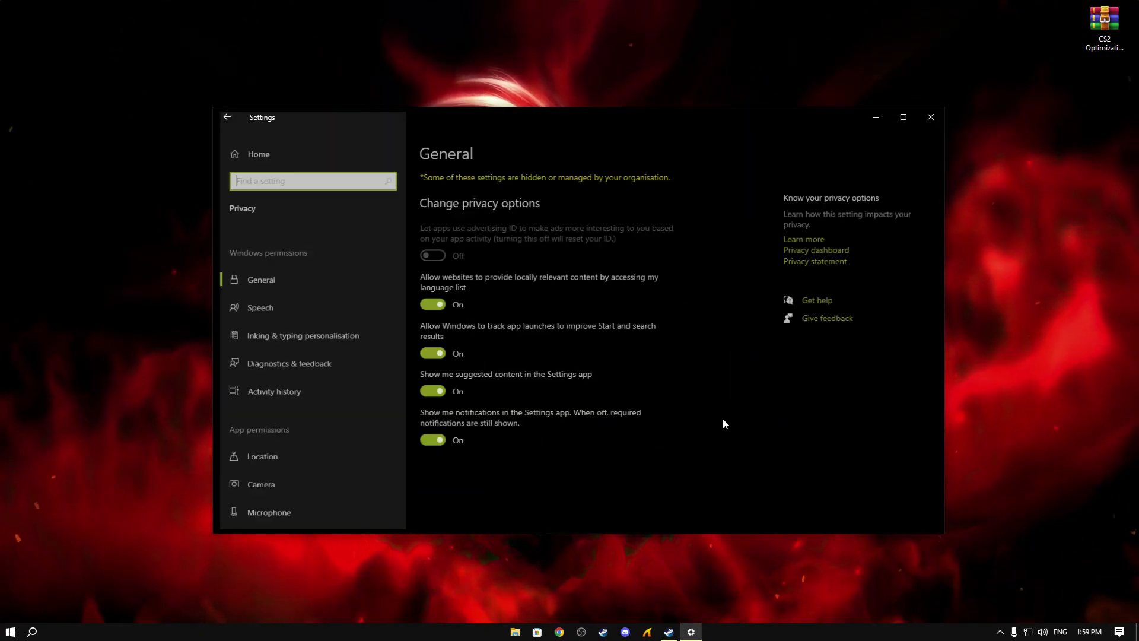
{"action": "scroll", "coordinate": [279, 306], "scroll_direction": "down", "scroll_amount": 3}
{"action": "scroll", "coordinate": [280, 309], "scroll_direction": "down", "scroll_amount": 5}
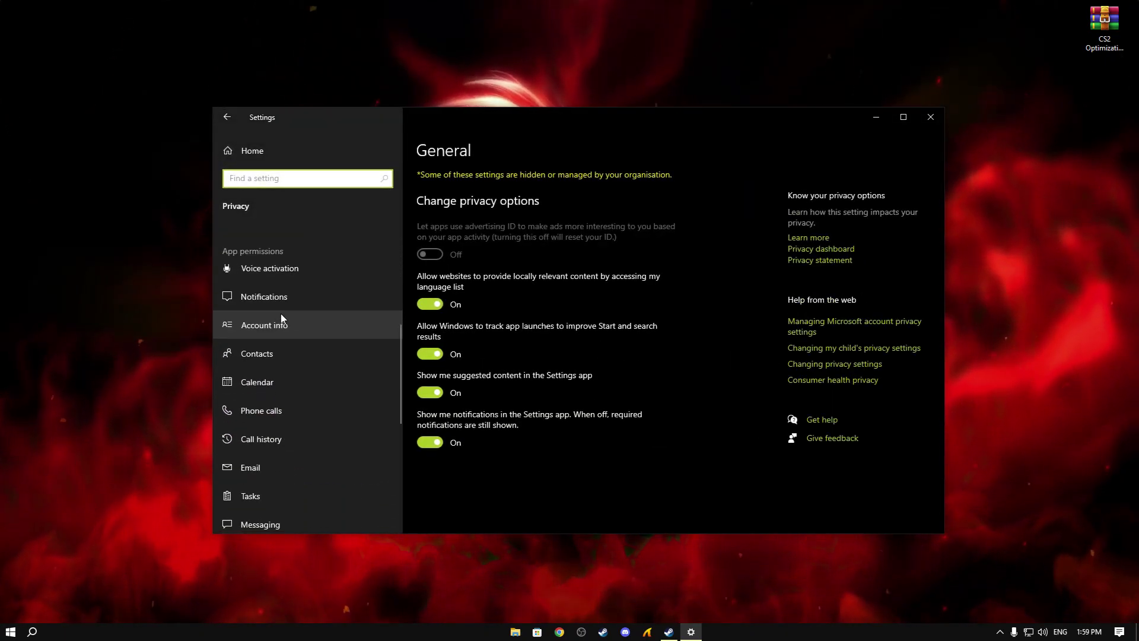
{"action": "left_click", "coordinate": [313, 431]}
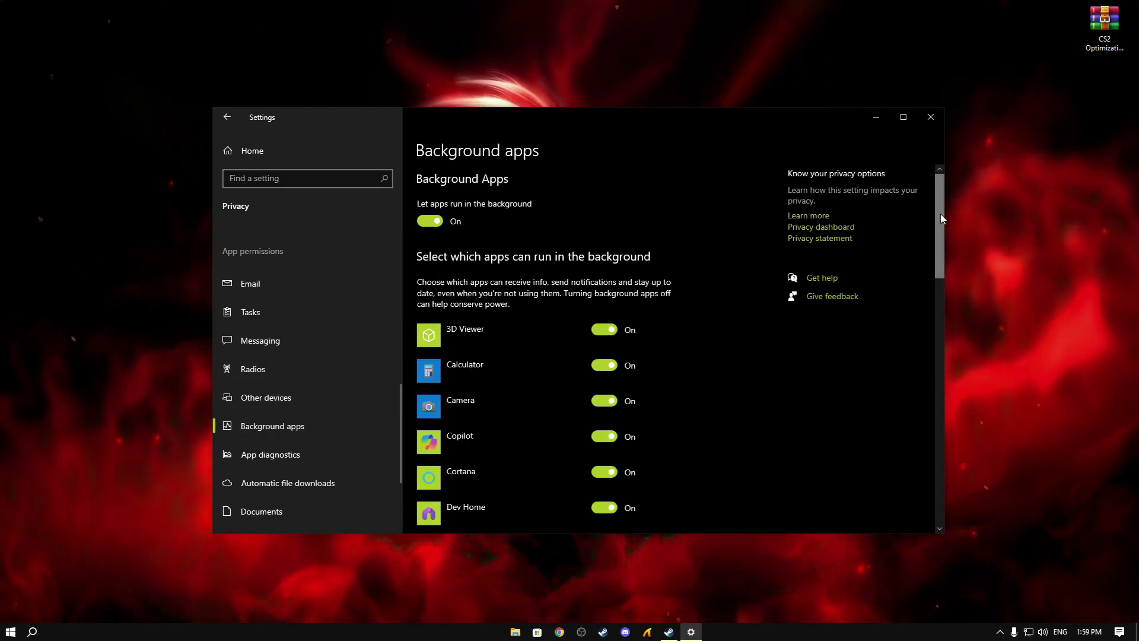
{"action": "mouse_move", "coordinate": [941, 214]}
{"action": "left_mouse_down"}
{"action": "mouse_move", "coordinate": [949, 473]}
{"action": "mouse_move", "coordinate": [941, 222]}
{"action": "left_mouse_up"}
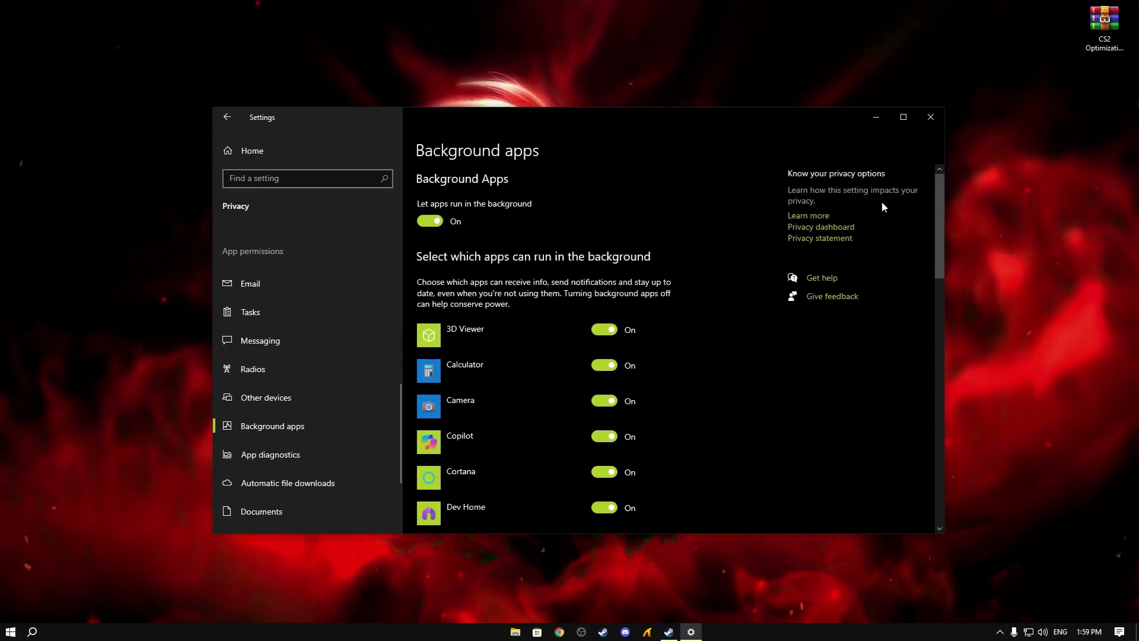
{"action": "left_click", "coordinate": [430, 221]}
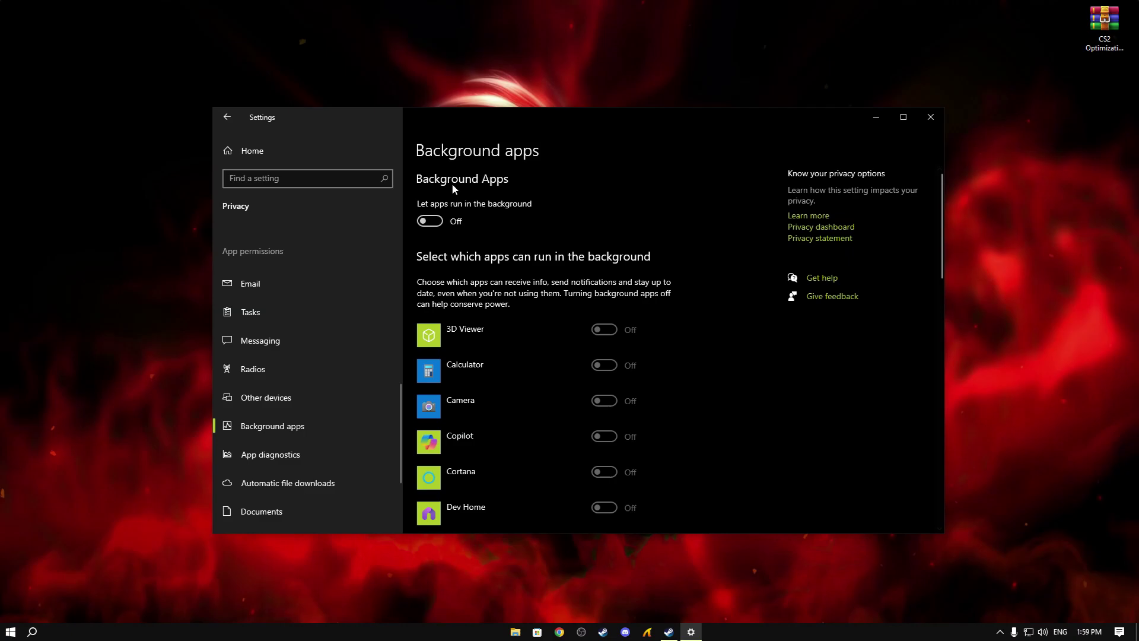
Open the advanced system settings from the system's About page and bring up the Performance Options
{"action": "left_click", "coordinate": [251, 152]}
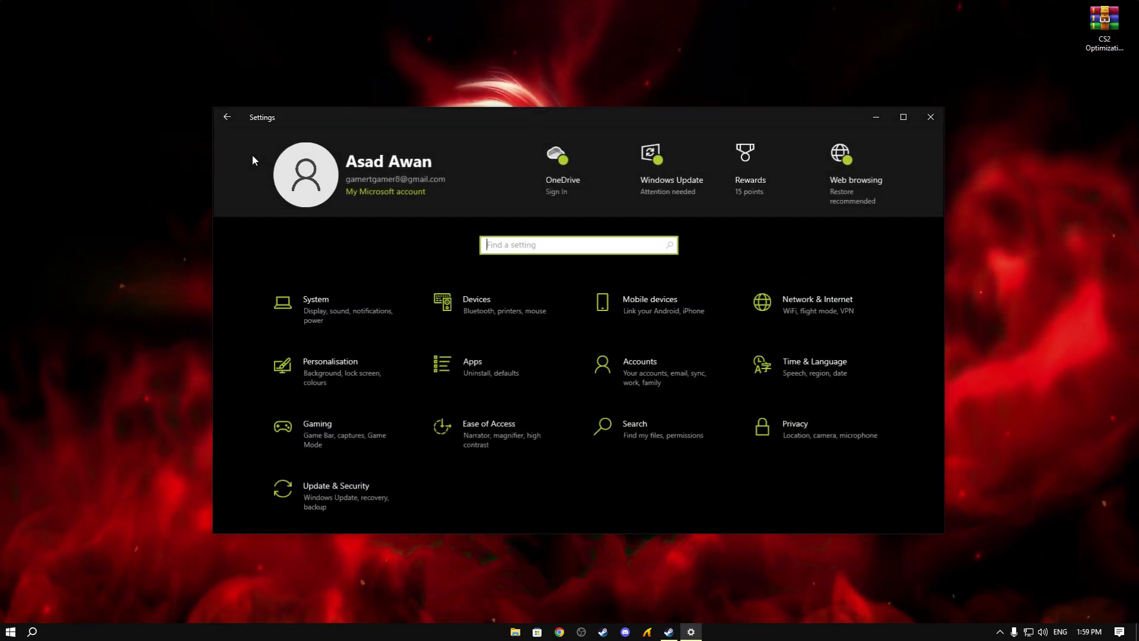
{"action": "left_click", "coordinate": [313, 305]}
{"action": "scroll", "coordinate": [309, 314], "scroll_direction": "down", "scroll_amount": 3}
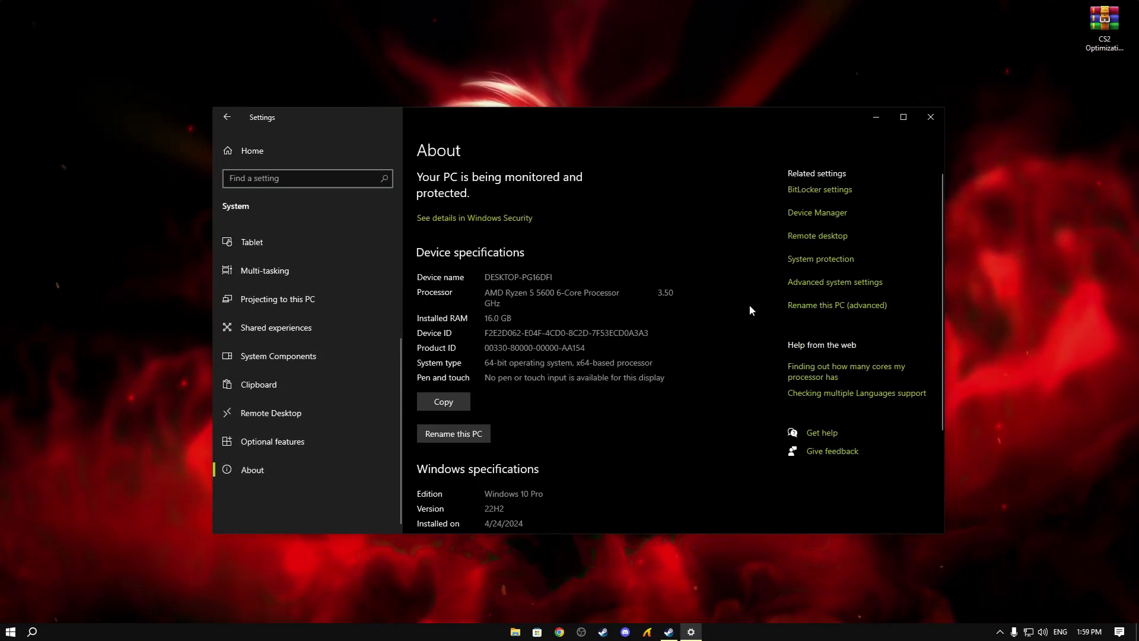
{"action": "left_click", "coordinate": [844, 286]}
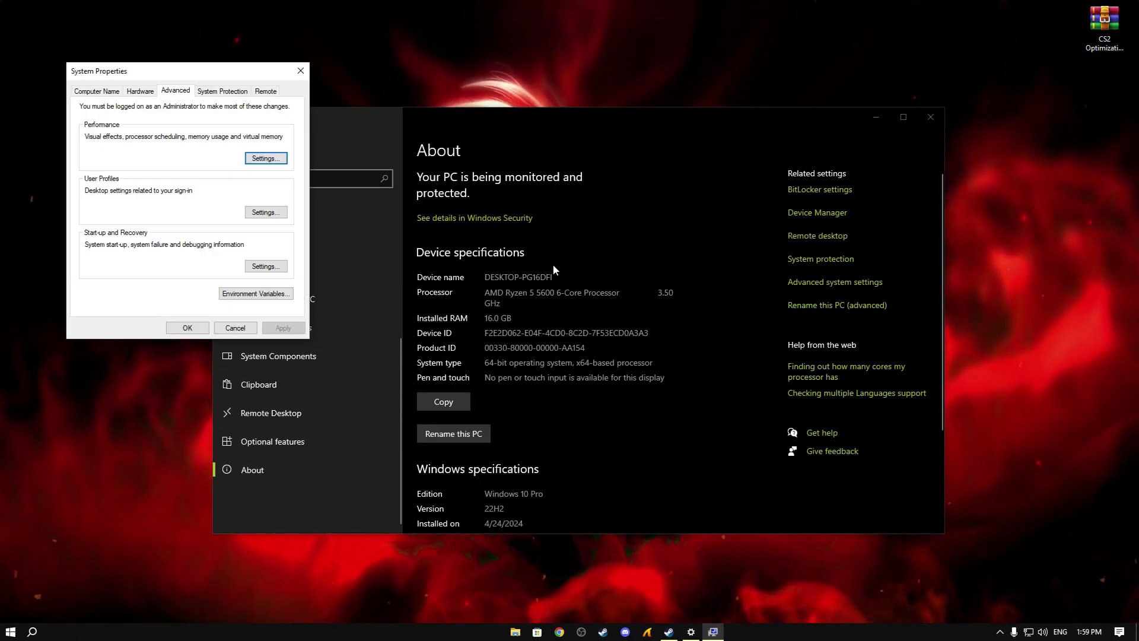
{"action": "left_click_drag", "start_coordinate": [189, 71], "coordinate": [555, 133]}
{"action": "left_click", "coordinate": [599, 227]}
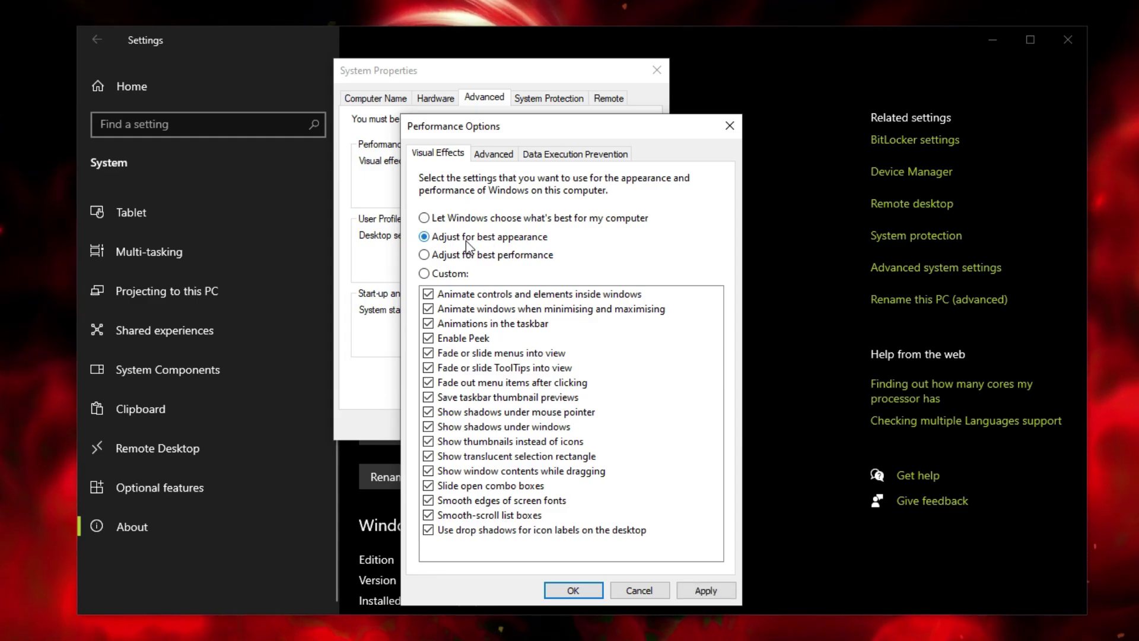
Disable the visual effects for minimising and maximising animations, taskbar animations, fading or sliding menus and ToolTips, and fading out clicked menu items
{"action": "left_click", "coordinate": [429, 295]}
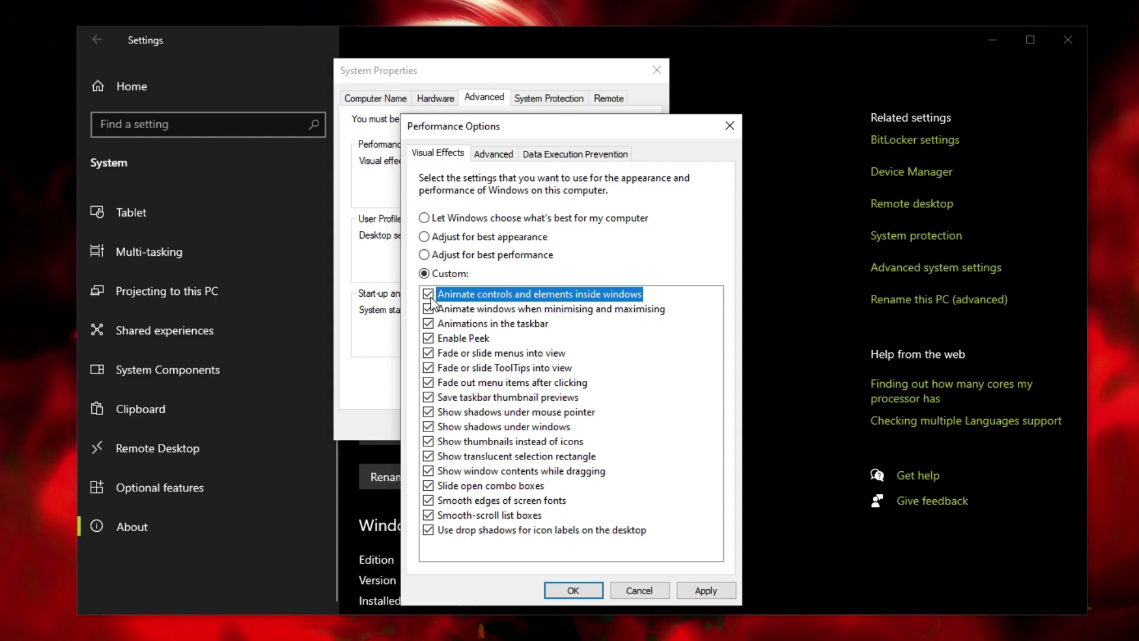
{"action": "left_click", "coordinate": [428, 309]}
{"action": "left_click", "coordinate": [429, 324]}
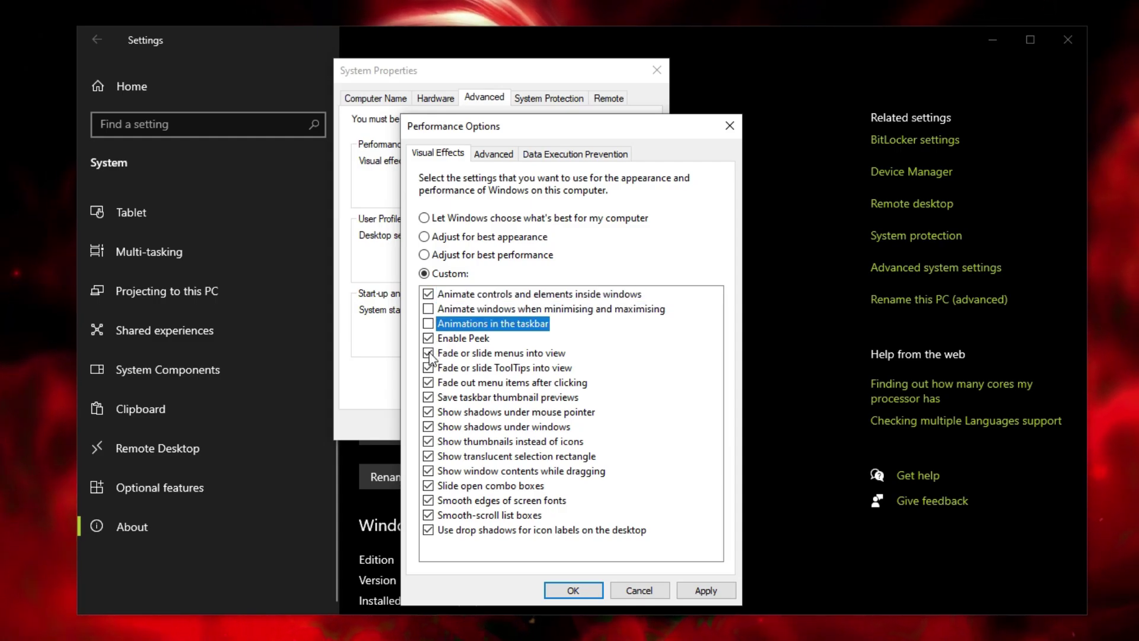
{"action": "left_click", "coordinate": [429, 353]}
{"action": "left_click", "coordinate": [428, 369]}
{"action": "left_click", "coordinate": [428, 383]}
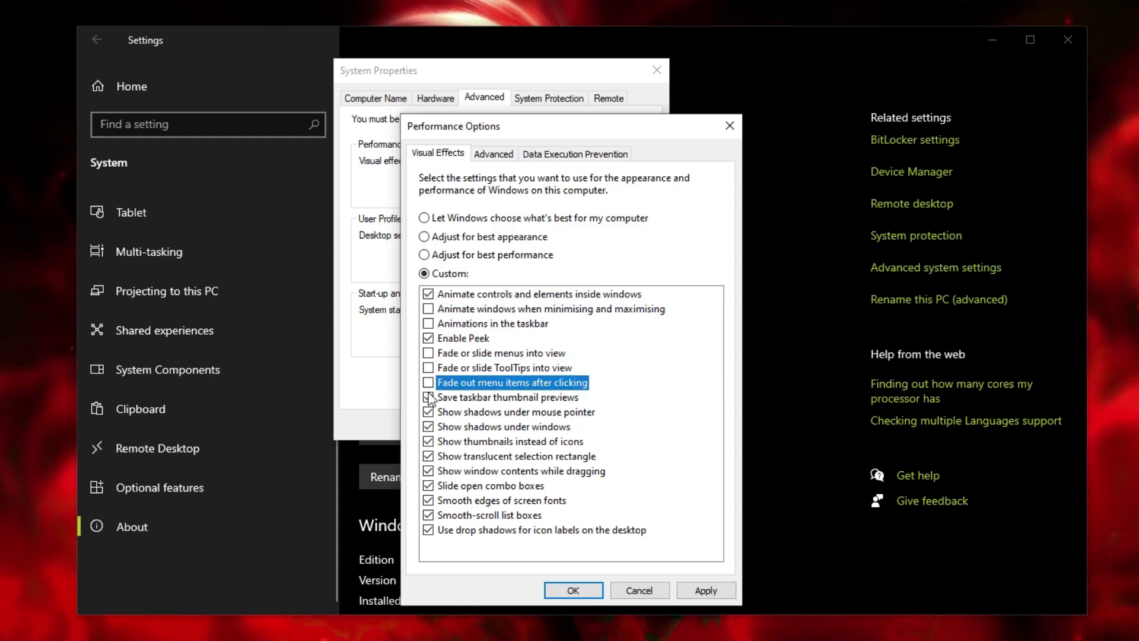
Disable taskbar thumbnail previews, shadows under the mouse pointer and windows, smooth-scroll list boxes and desktop icon label drop shadows, keeping font smoothing on
{"action": "left_click", "coordinate": [428, 397]}
{"action": "left_click", "coordinate": [428, 412]}
{"action": "left_click", "coordinate": [428, 427]}
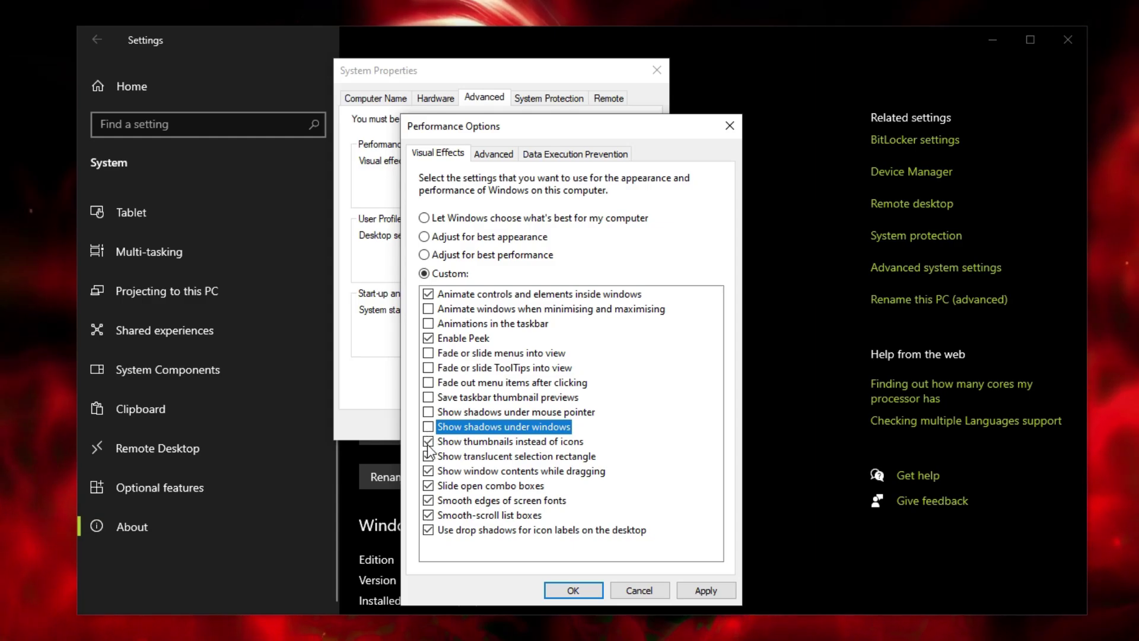
{"action": "left_click", "coordinate": [429, 487]}
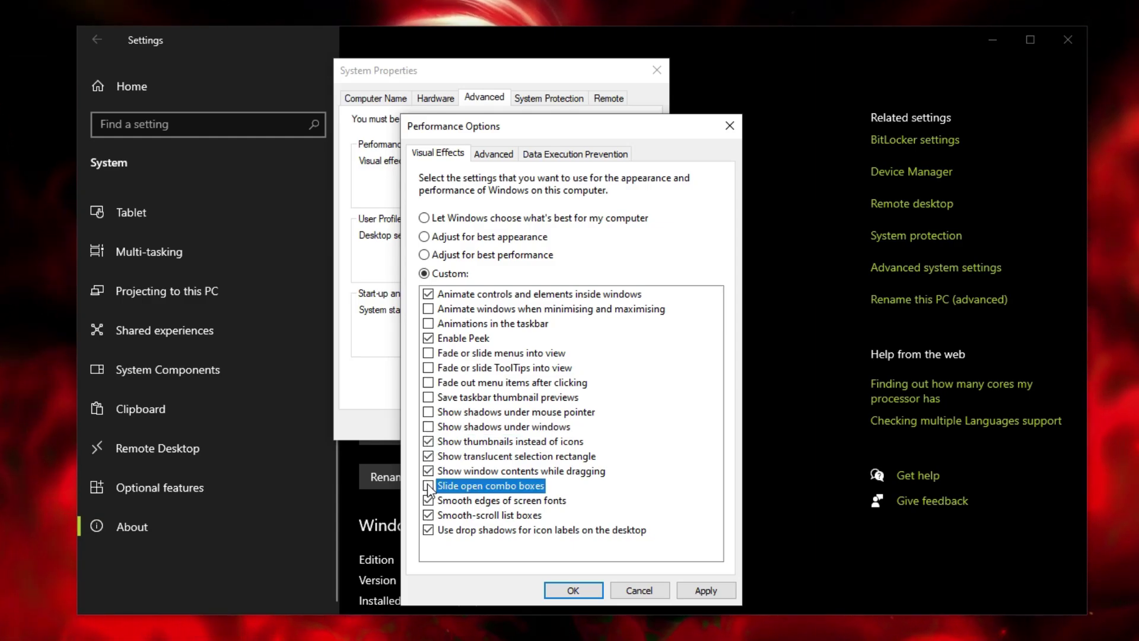
{"action": "left_click", "coordinate": [428, 501]}
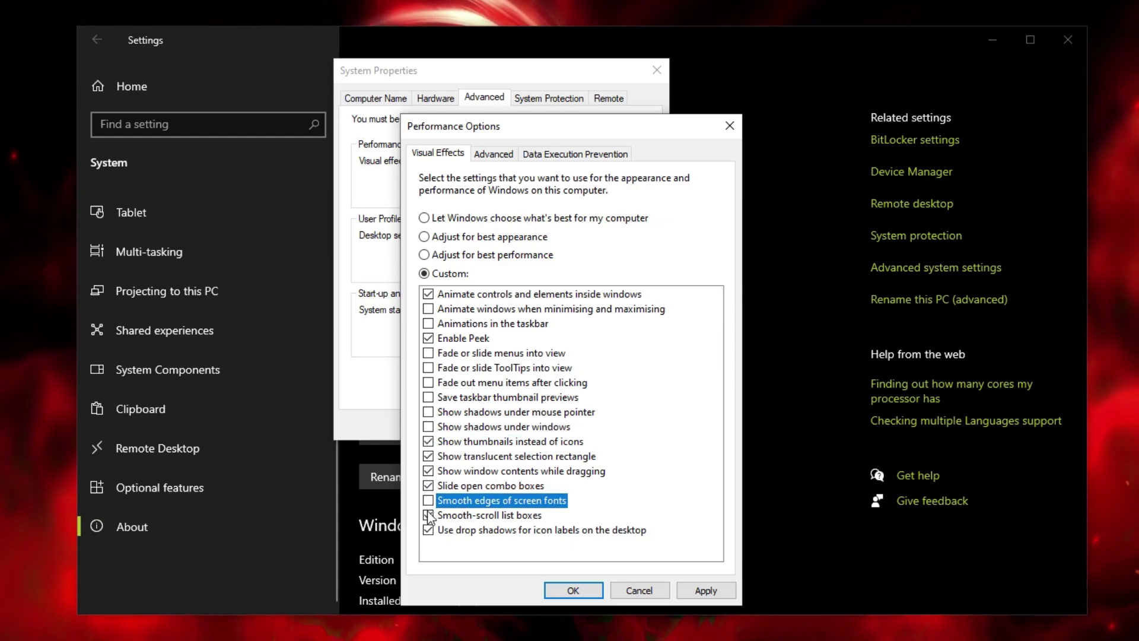
{"action": "left_click", "coordinate": [428, 516]}
{"action": "left_click", "coordinate": [429, 530]}
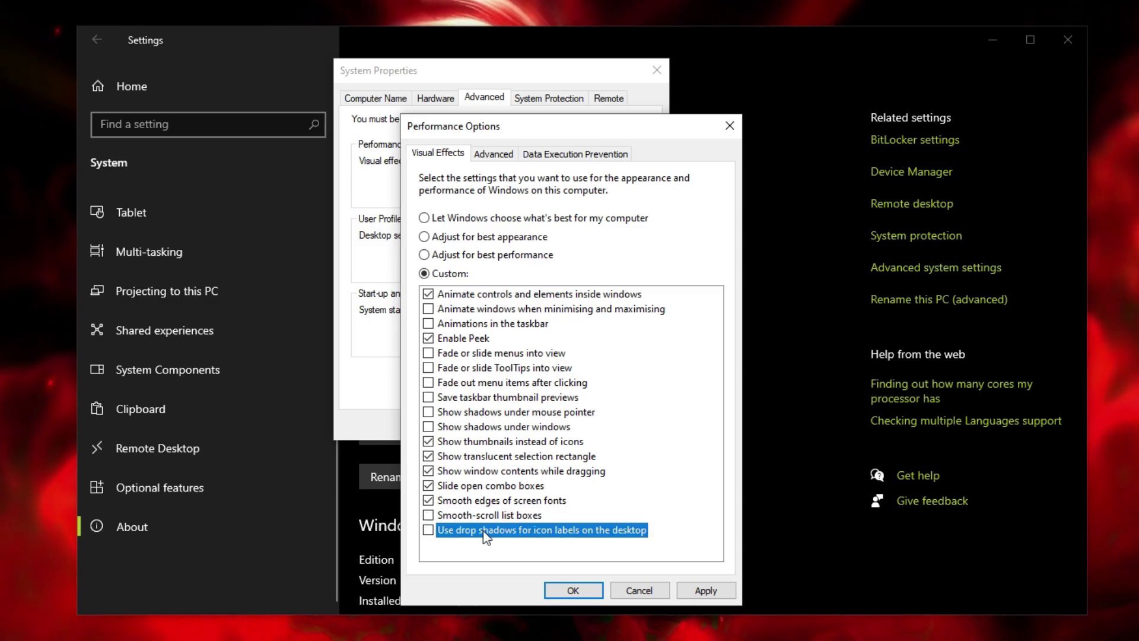
{"action": "left_click", "coordinate": [430, 502]}
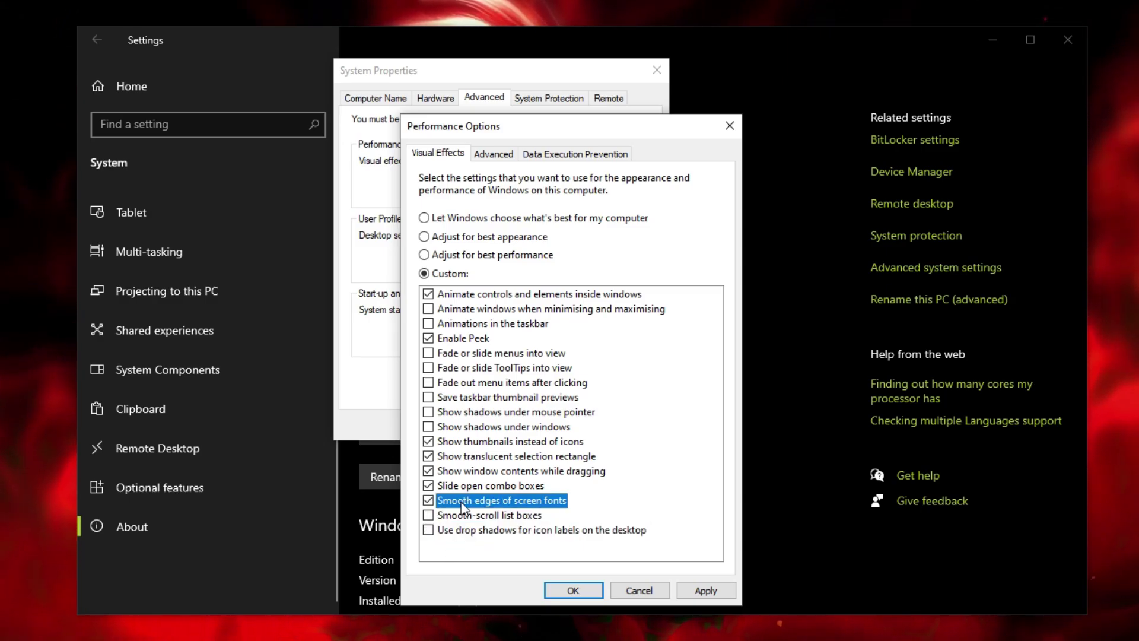
{"action": "left_click", "coordinate": [429, 486]}
{"action": "left_click", "coordinate": [429, 471]}
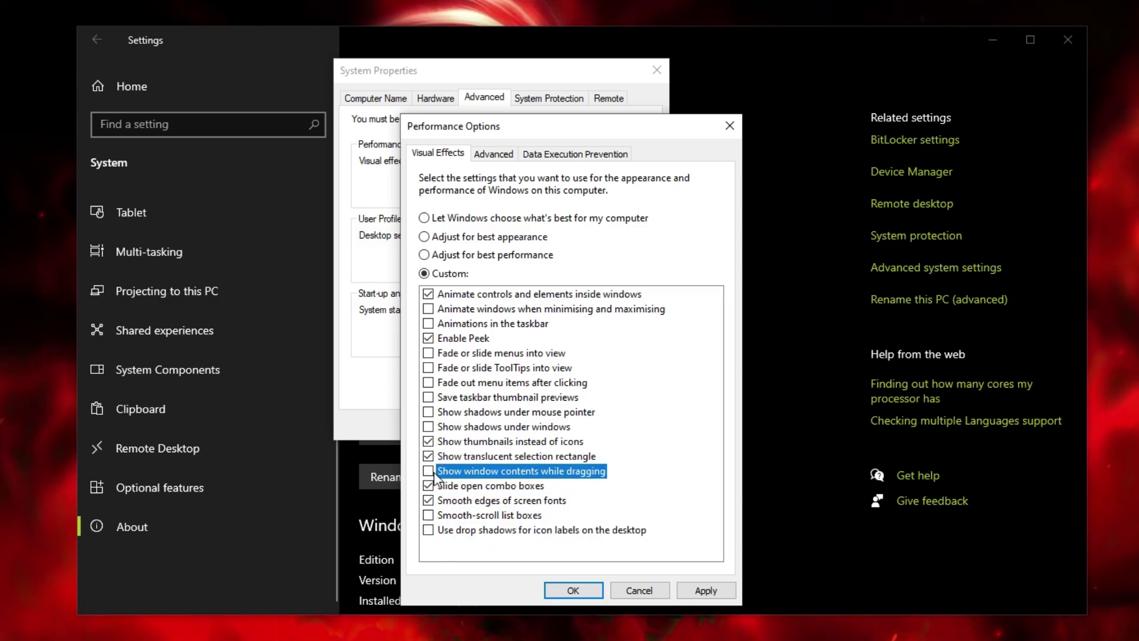
{"action": "left_click", "coordinate": [428, 458]}
{"action": "left_click", "coordinate": [429, 442]}
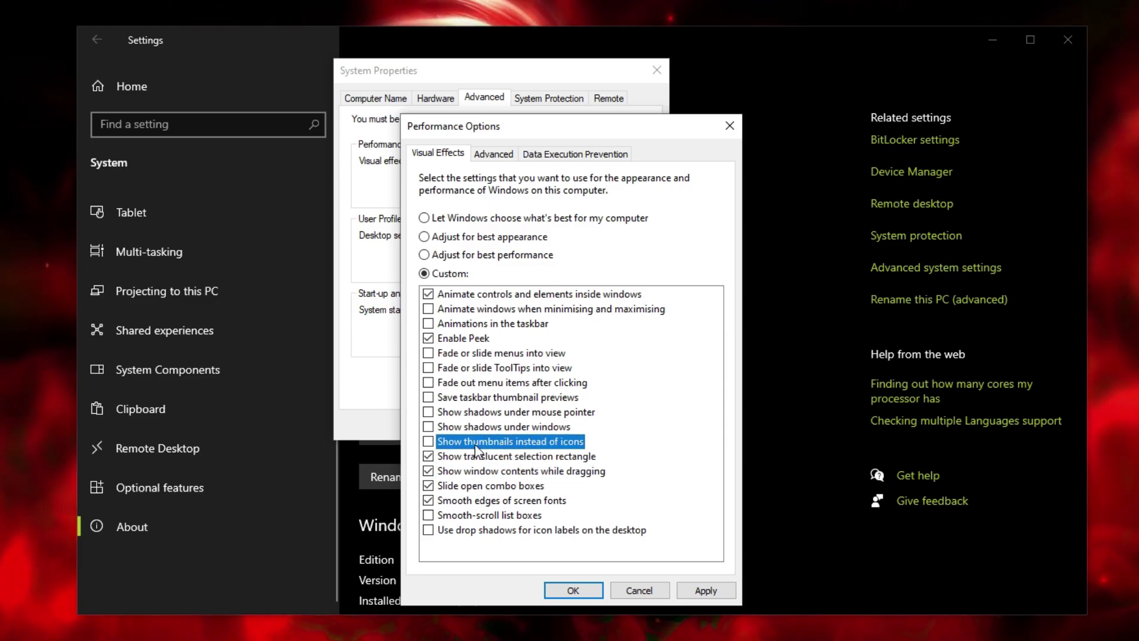
{"action": "left_click", "coordinate": [429, 339]}
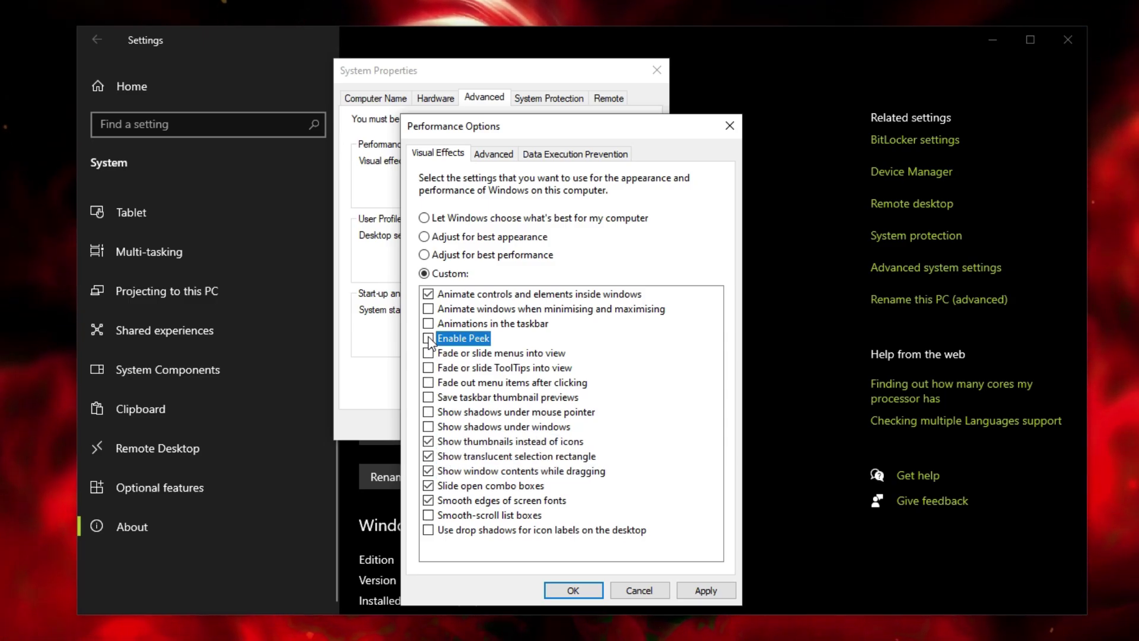
{"action": "left_click", "coordinate": [428, 295]}
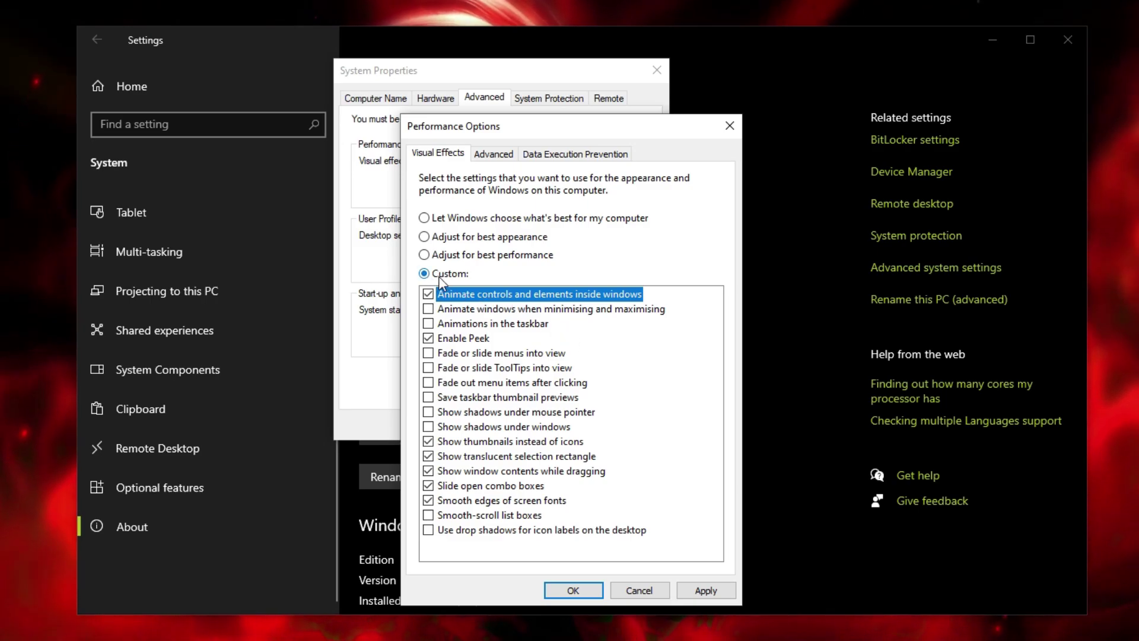
Apply the custom visual effects and close the Performance Options, System Properties and Settings windows
{"action": "left_click", "coordinate": [706, 590]}
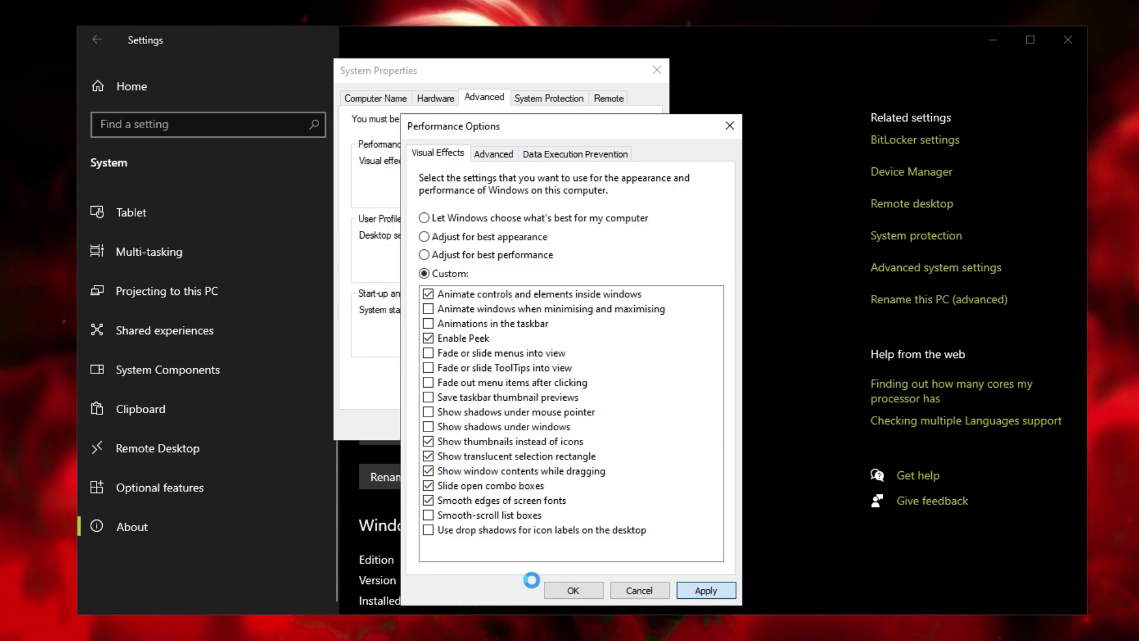
{"action": "left_click", "coordinate": [574, 591]}
{"action": "left_click", "coordinate": [500, 424]}
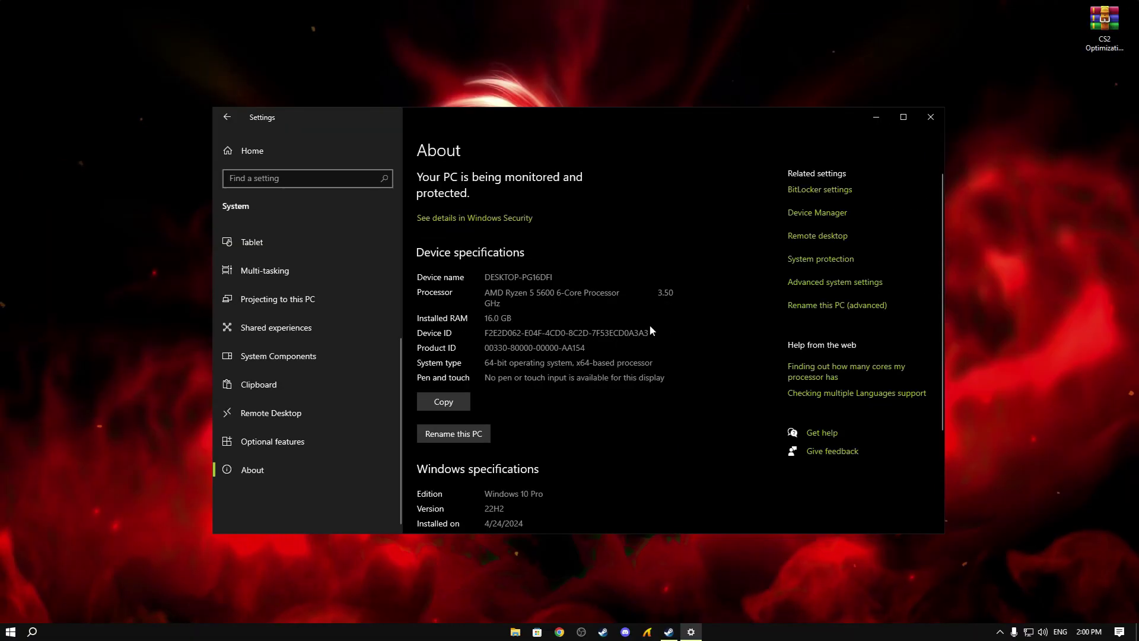
{"action": "left_click", "coordinate": [1068, 39]}
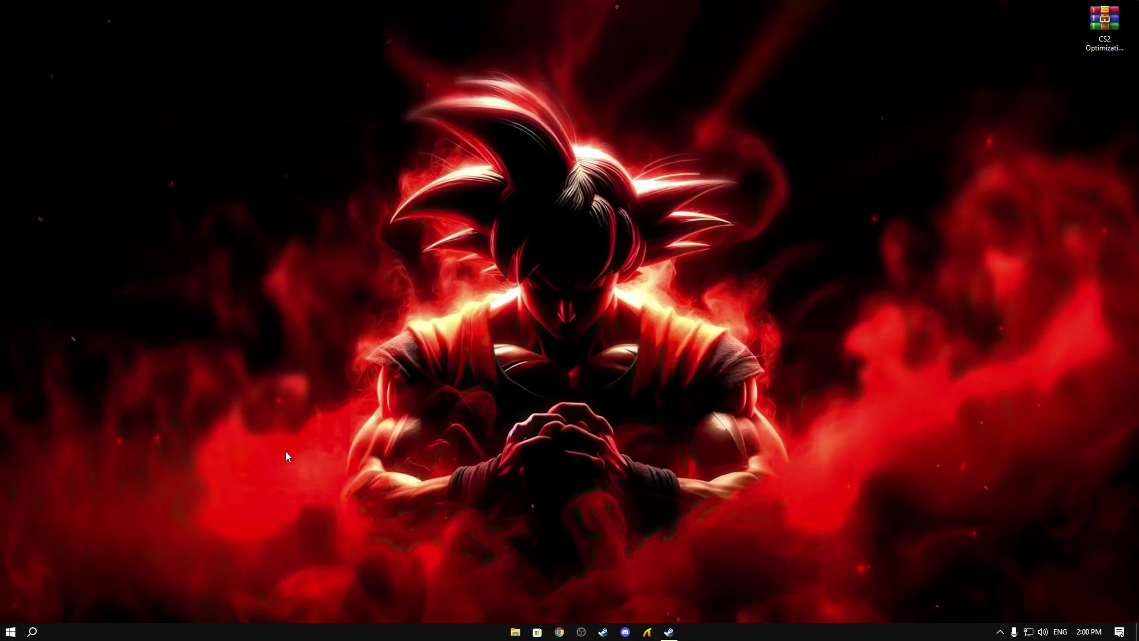
Open the Create a restore point settings and check that system protection is turned on for Local Disk (C:)
{"action": "key", "text": "super"}
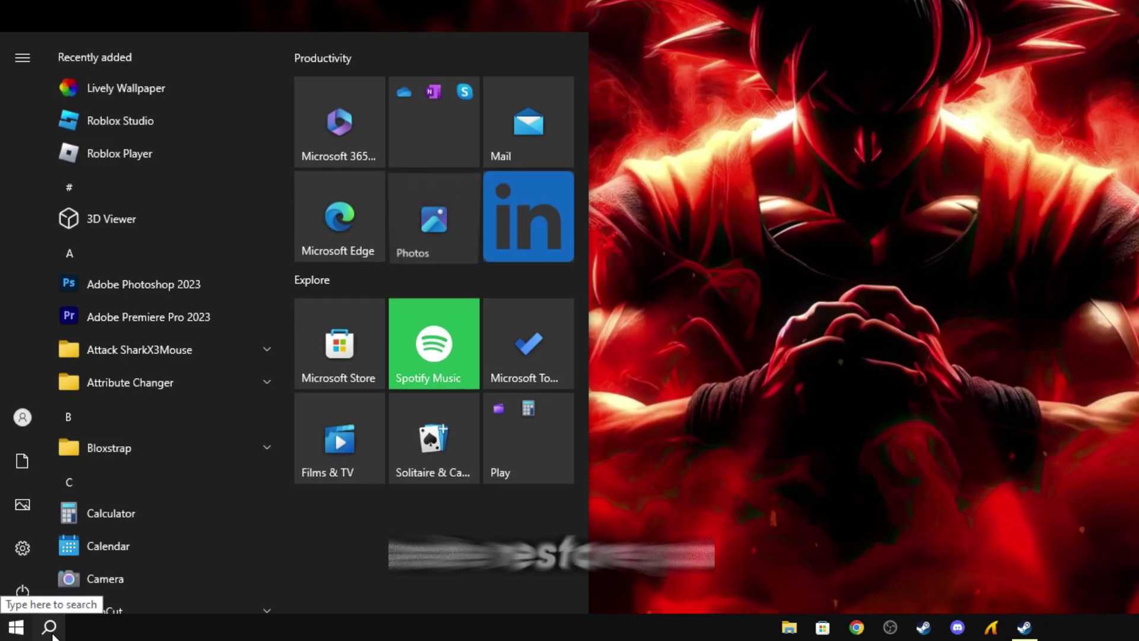
{"action": "type", "text": "c"}
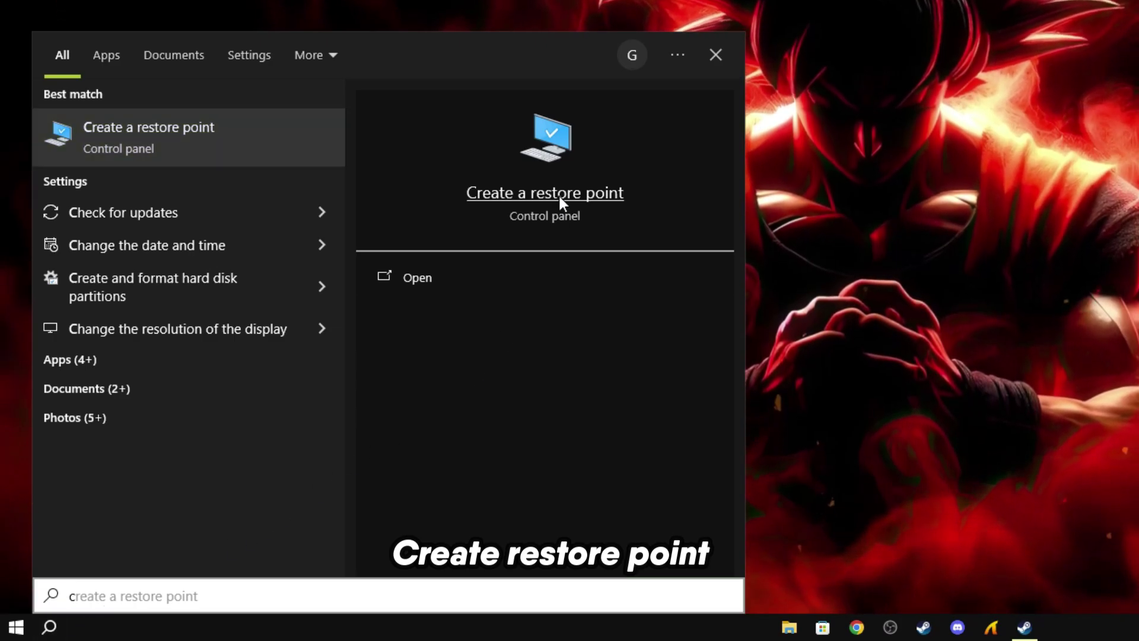
{"action": "left_click", "coordinate": [558, 193]}
{"action": "left_click_drag", "start_coordinate": [191, 108], "coordinate": [545, 93]}
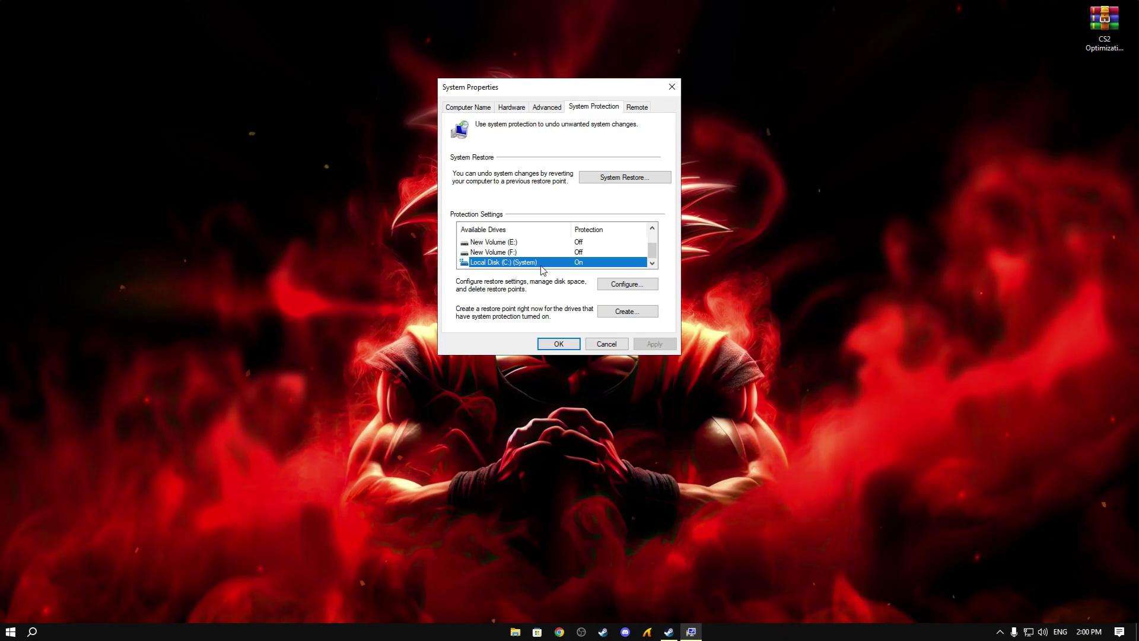
{"action": "left_click", "coordinate": [626, 285]}
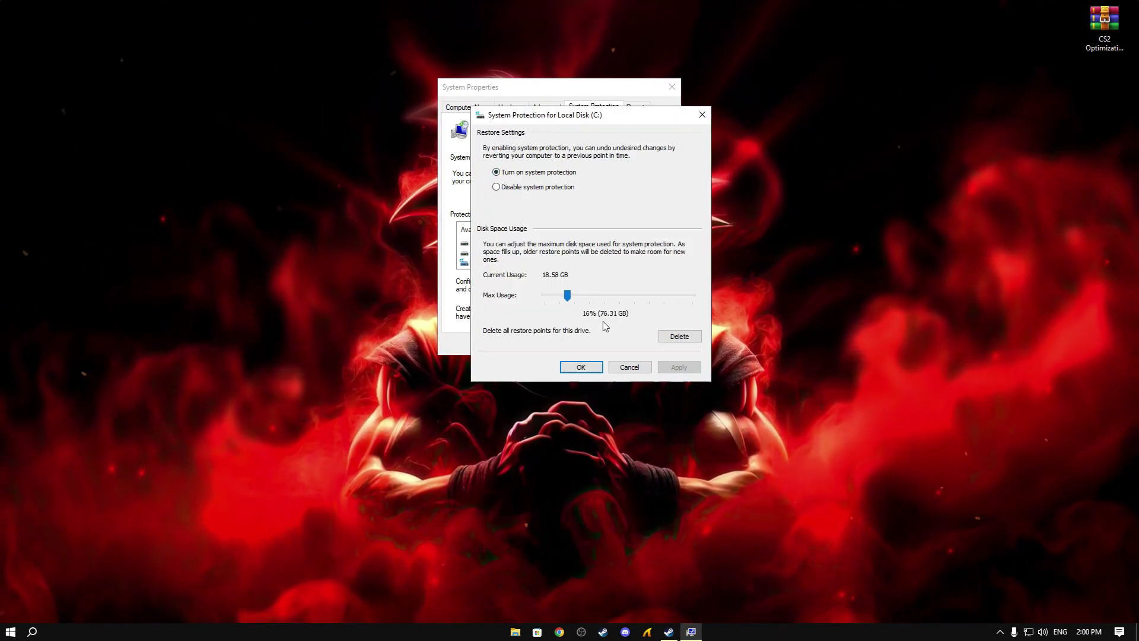
{"action": "left_click", "coordinate": [581, 367]}
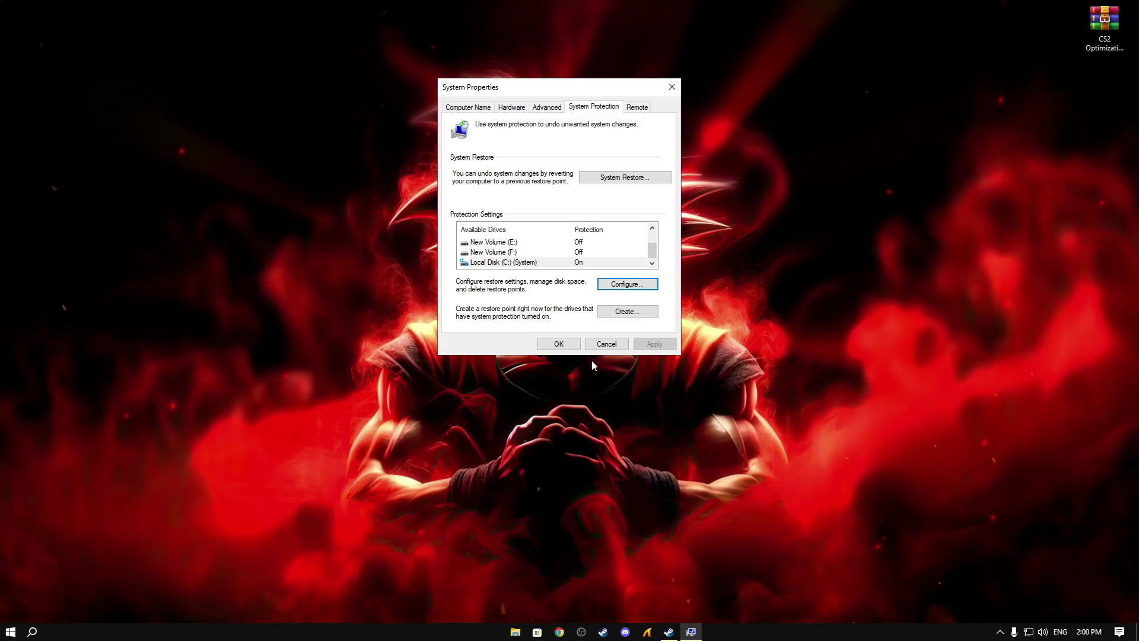
Create a restore point described as "cs2 fps boost" and close System Properties
{"action": "left_click", "coordinate": [627, 311]}
{"action": "type", "text": "cs"}
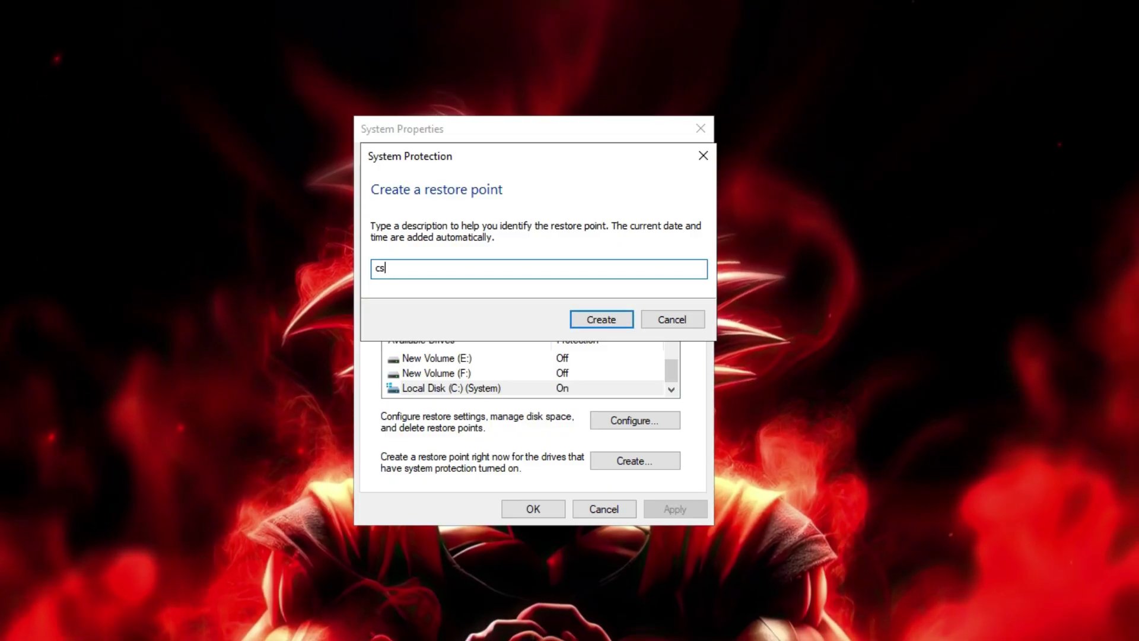
{"action": "type", "text": "2 fps boost"}
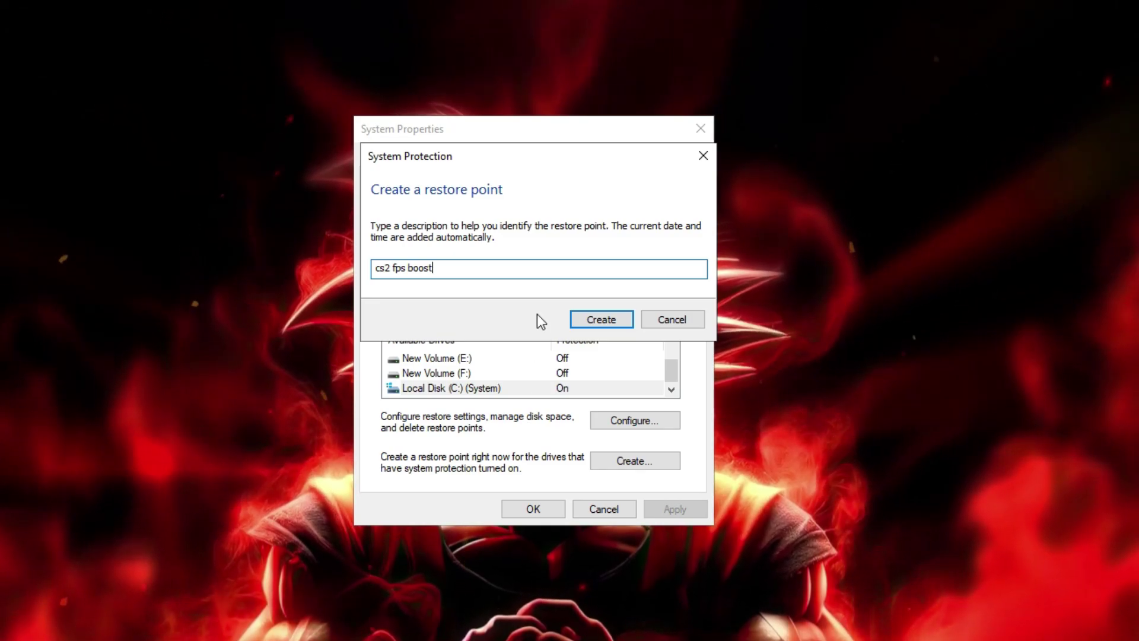
{"action": "left_click", "coordinate": [599, 319]}
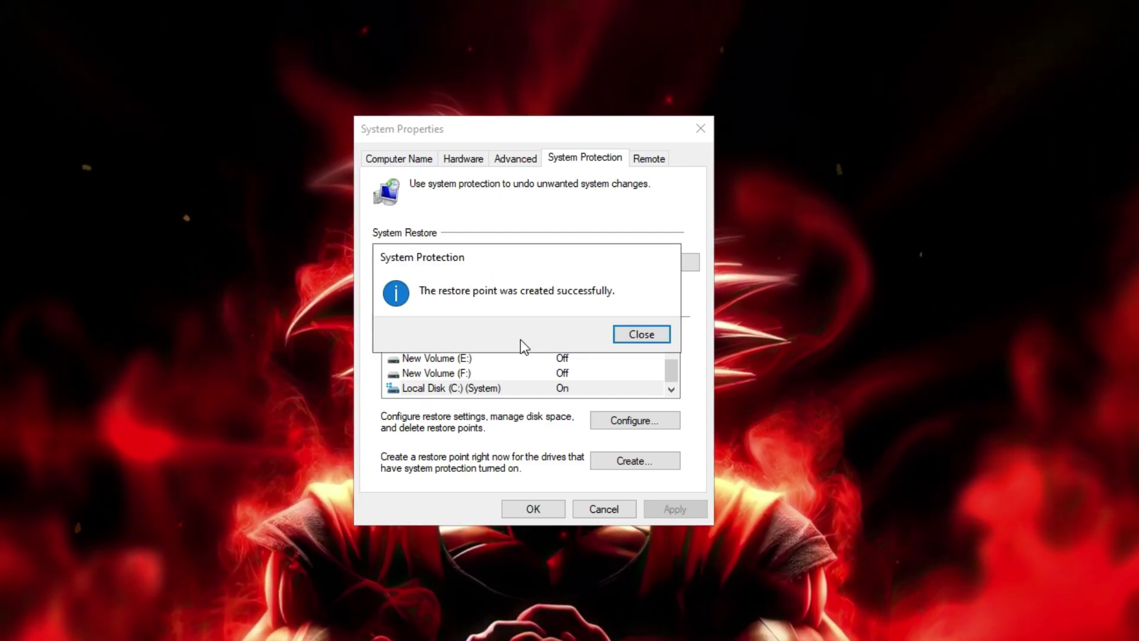
{"action": "left_click", "coordinate": [644, 335]}
{"action": "left_click", "coordinate": [532, 509]}
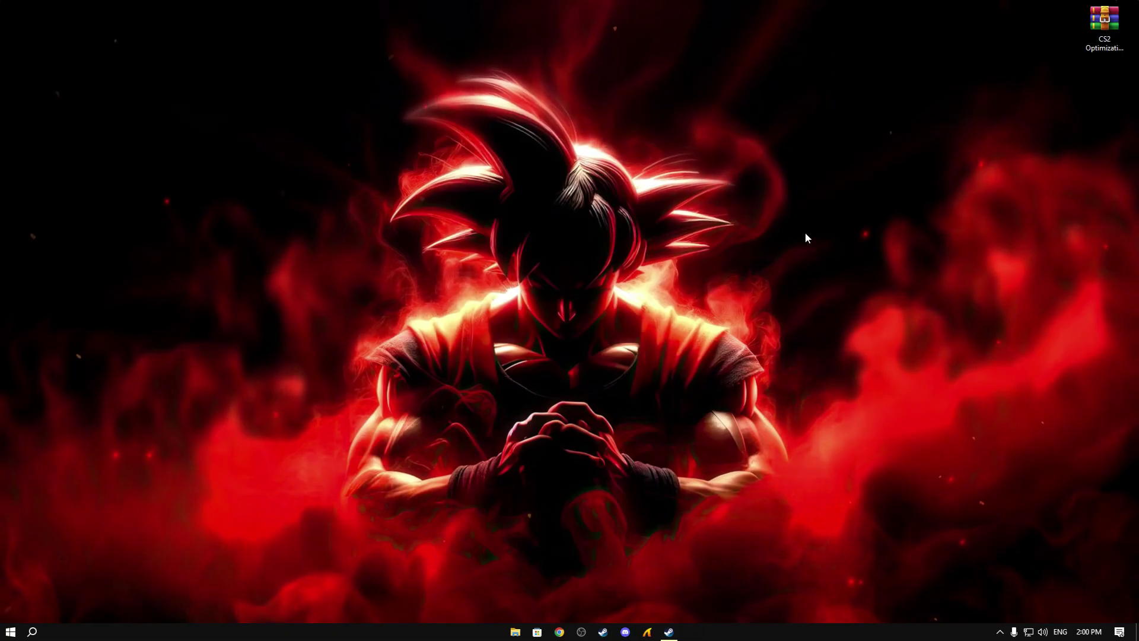
Extract the CS2 Optimization Pack Settings archive directly onto the desktop and open the extracted folder
{"action": "left_click_drag", "start_coordinate": [1101, 42], "coordinate": [567, 198]}
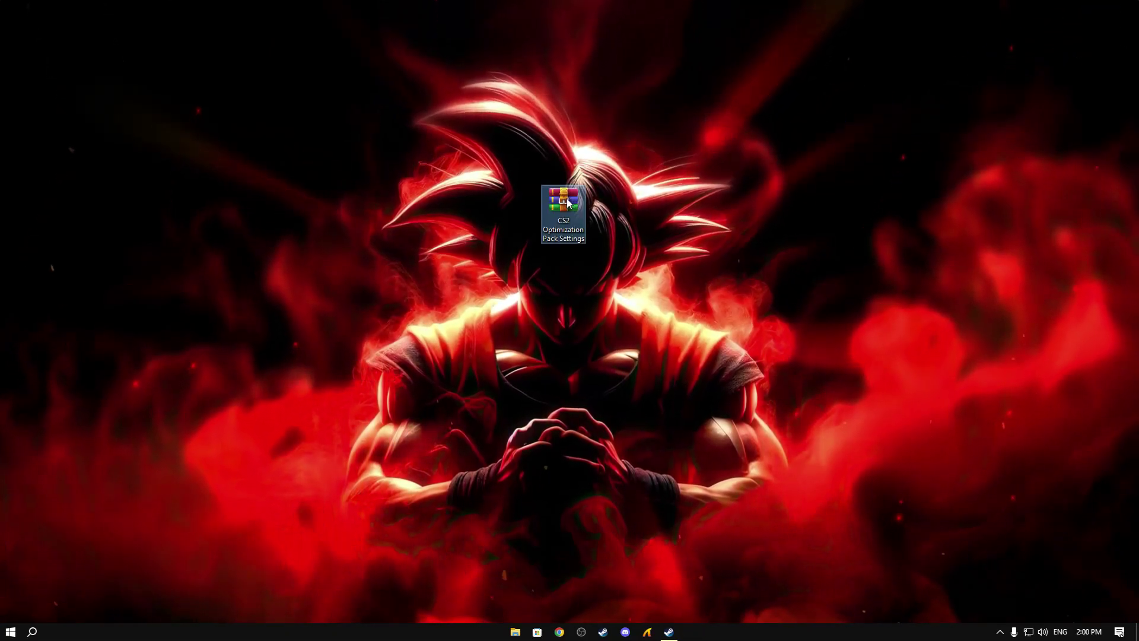
{"action": "right_click", "coordinate": [549, 209]}
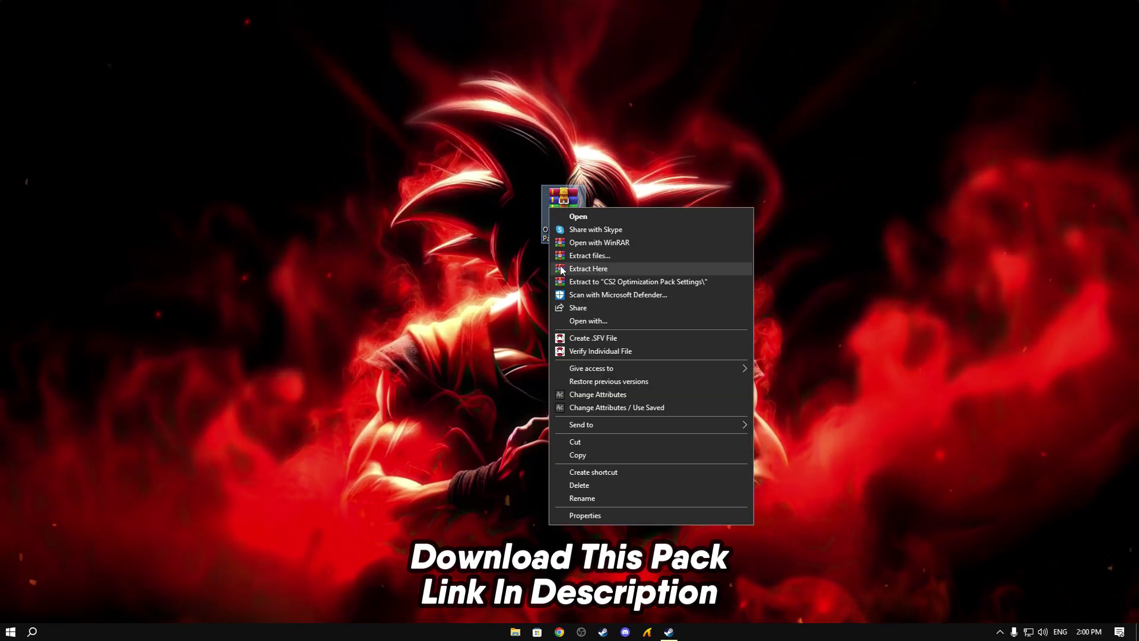
{"action": "left_click", "coordinate": [579, 269]}
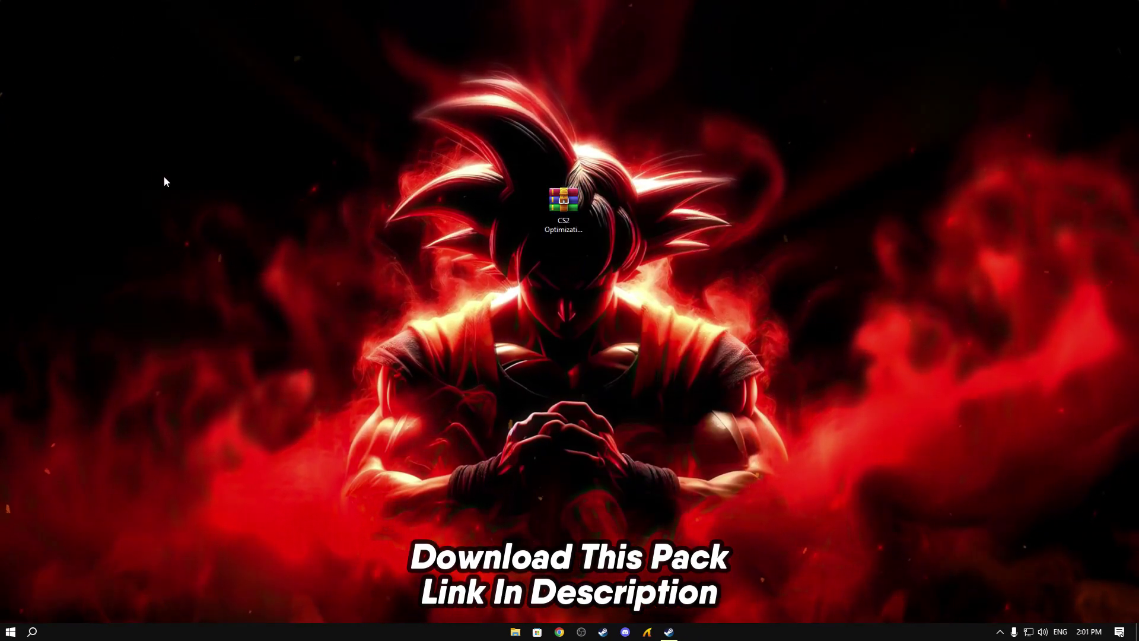
{"action": "left_click_drag", "start_coordinate": [35, 50], "coordinate": [524, 218]}
{"action": "right_click", "coordinate": [523, 218]}
{"action": "left_click", "coordinate": [557, 224]}
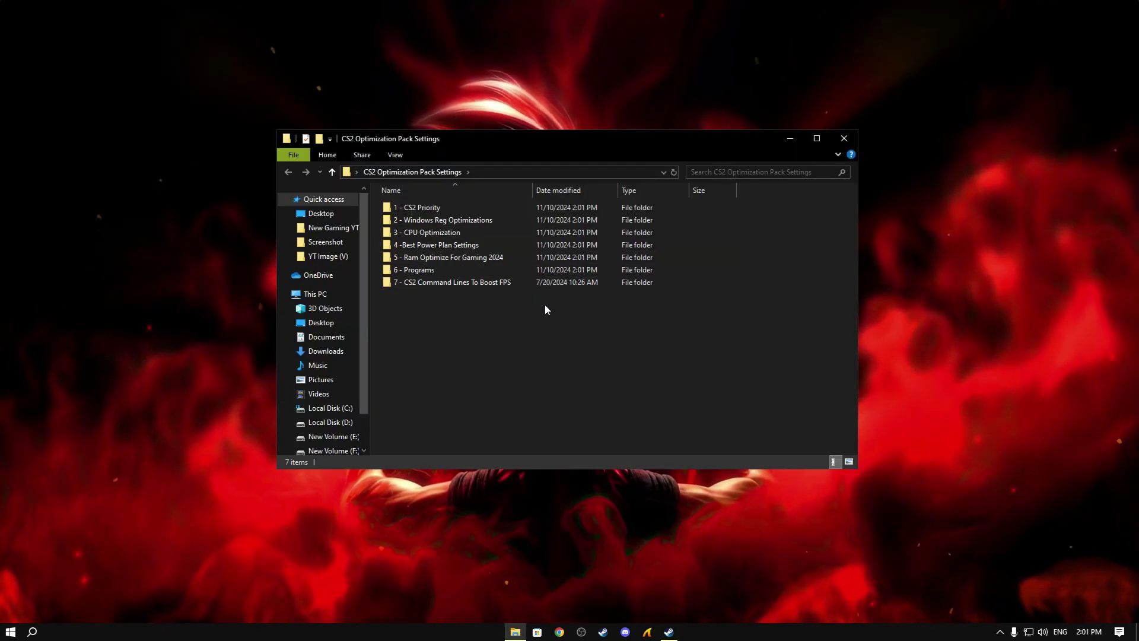
{"action": "left_click_drag", "start_coordinate": [545, 304], "coordinate": [408, 199]}
{"action": "left_click", "coordinate": [434, 296]}
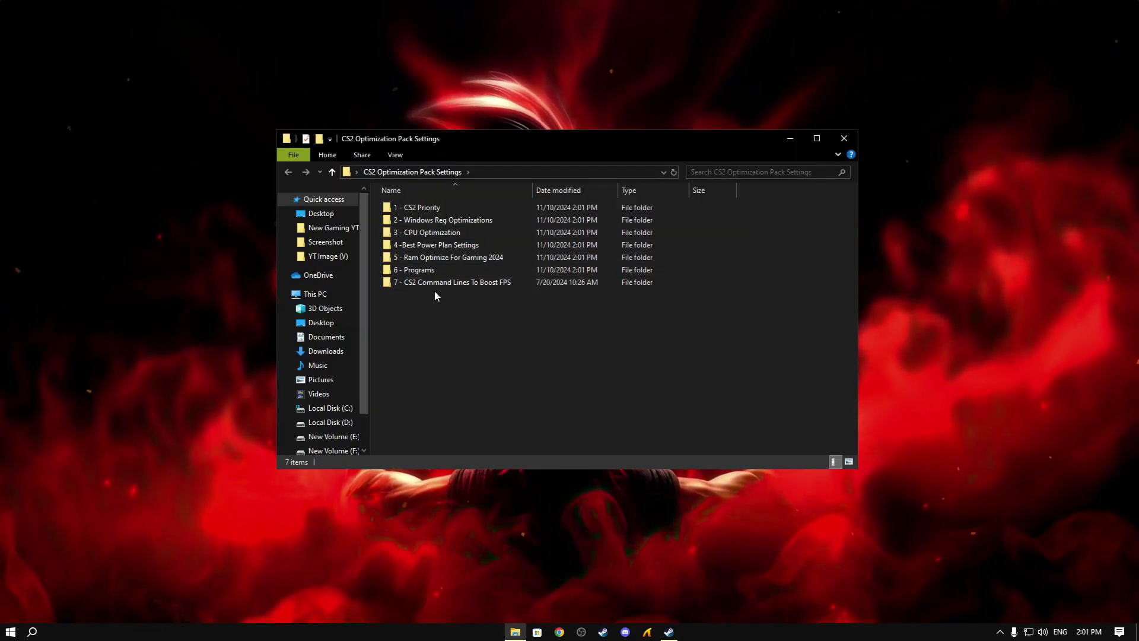
Merge the CS2 Above Normal Priority file from the 1 - CS2 Priority folder into the registry
{"action": "right_click", "coordinate": [432, 213]}
{"action": "left_click", "coordinate": [480, 223]}
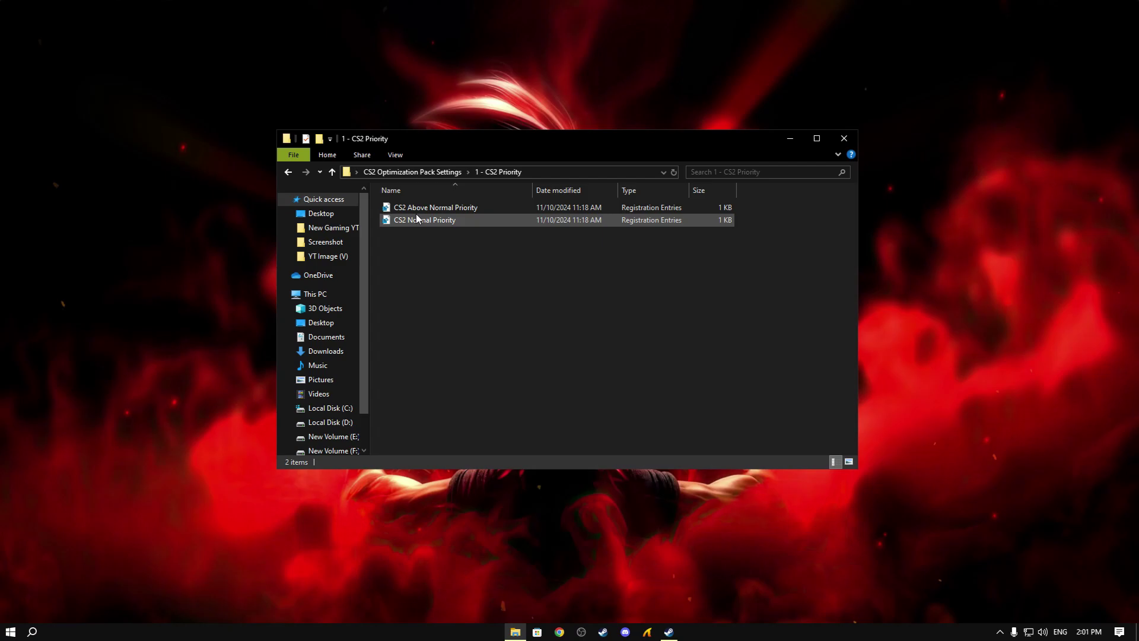
{"action": "left_click", "coordinate": [401, 208]}
{"action": "left_click", "coordinate": [409, 220]}
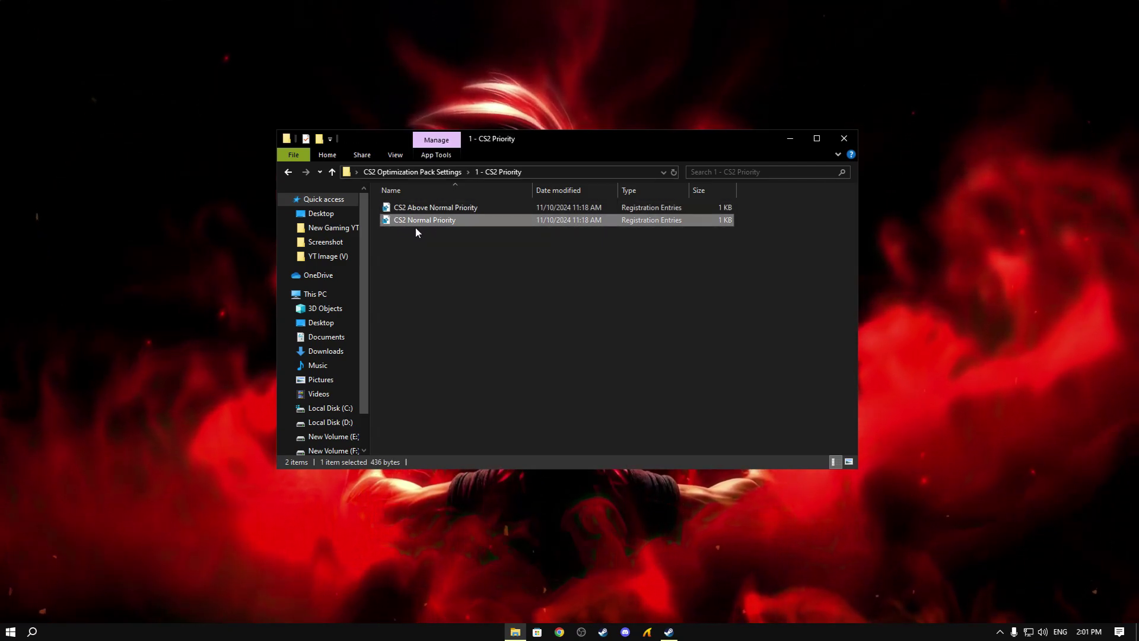
{"action": "left_click", "coordinate": [415, 211]}
{"action": "right_click", "coordinate": [420, 209]}
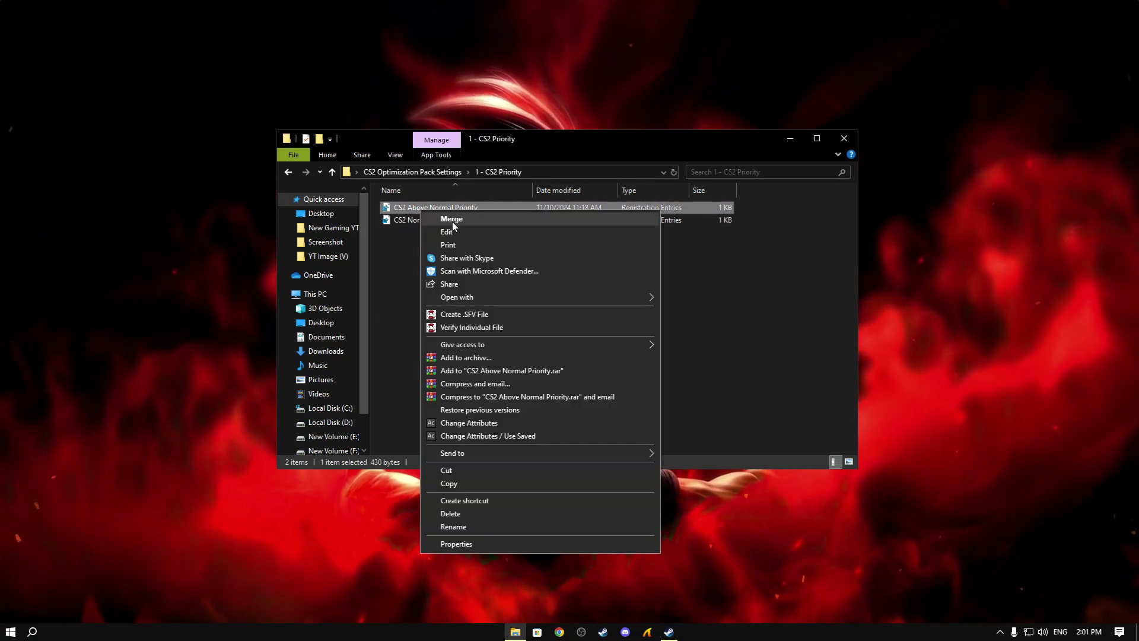
{"action": "left_click", "coordinate": [460, 221]}
{"action": "left_click", "coordinate": [507, 395]}
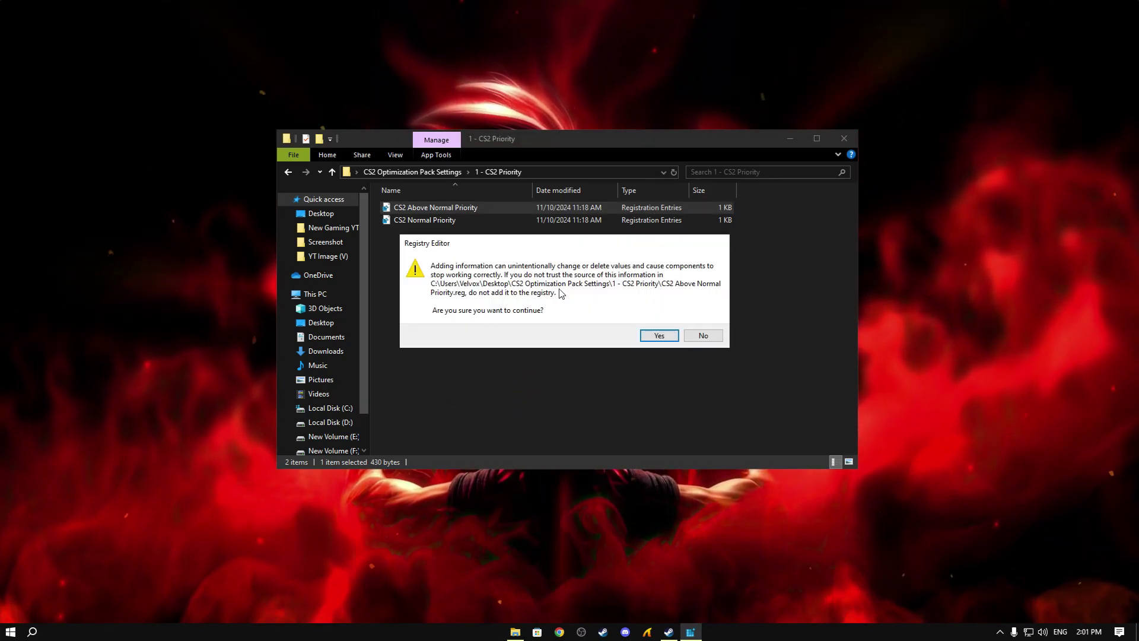
{"action": "left_click", "coordinate": [657, 337]}
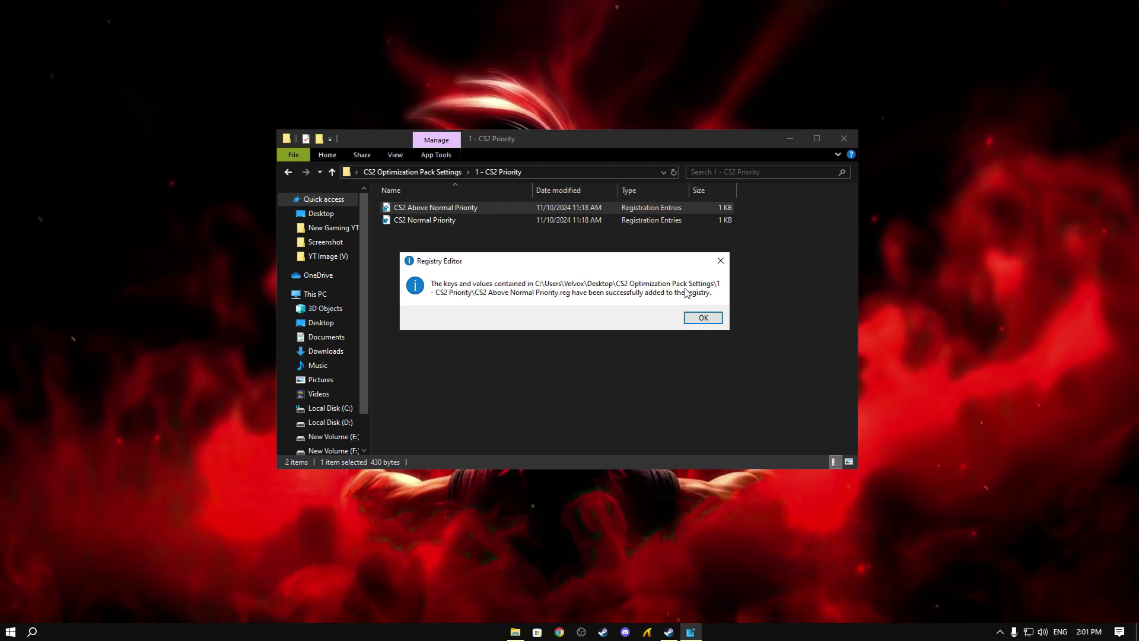
{"action": "left_click", "coordinate": [703, 319]}
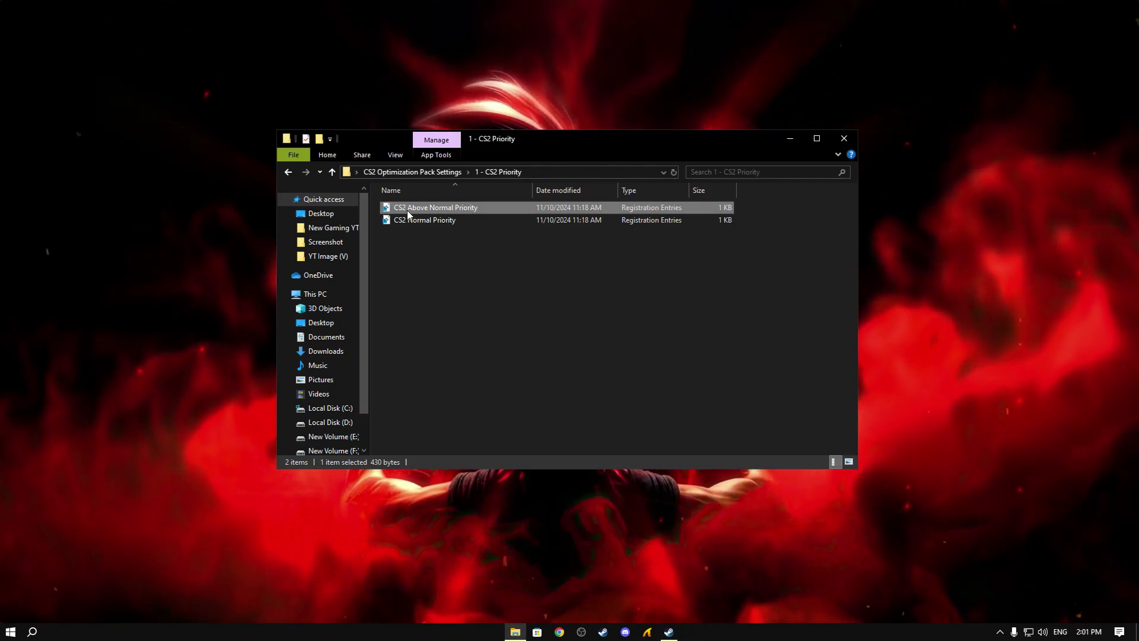
Merge the Boost System Responsiveness file from the 2 - Windows Reg Optimizations folder into the registry
{"action": "left_click", "coordinate": [289, 173]}
{"action": "right_click", "coordinate": [439, 220]}
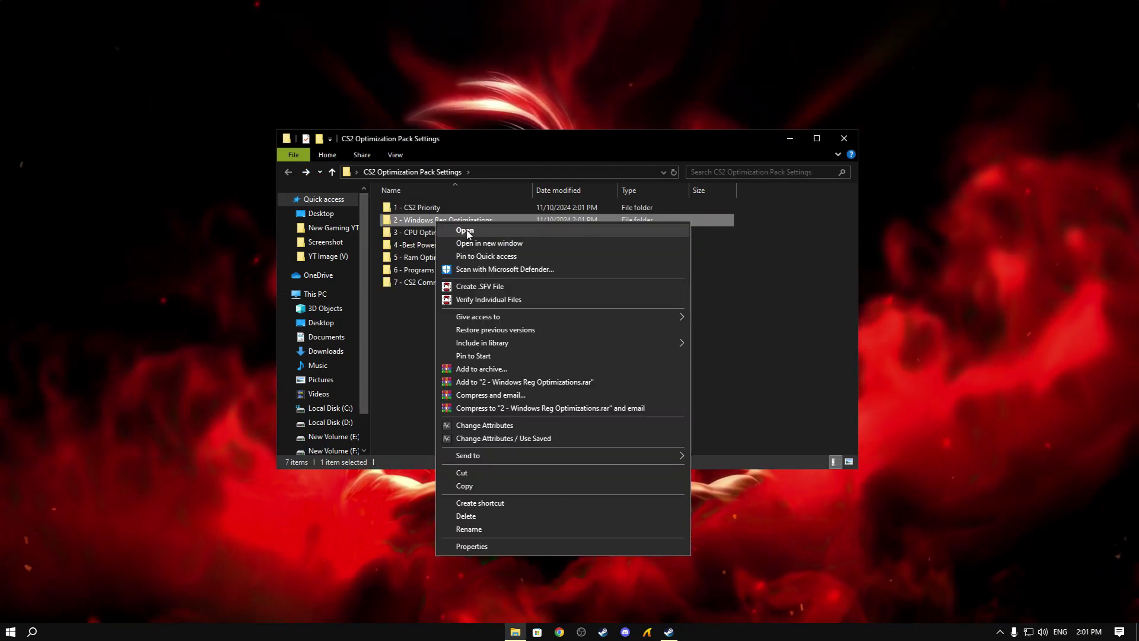
{"action": "left_click", "coordinate": [466, 228]}
{"action": "left_click_drag", "start_coordinate": [482, 279], "coordinate": [428, 208]}
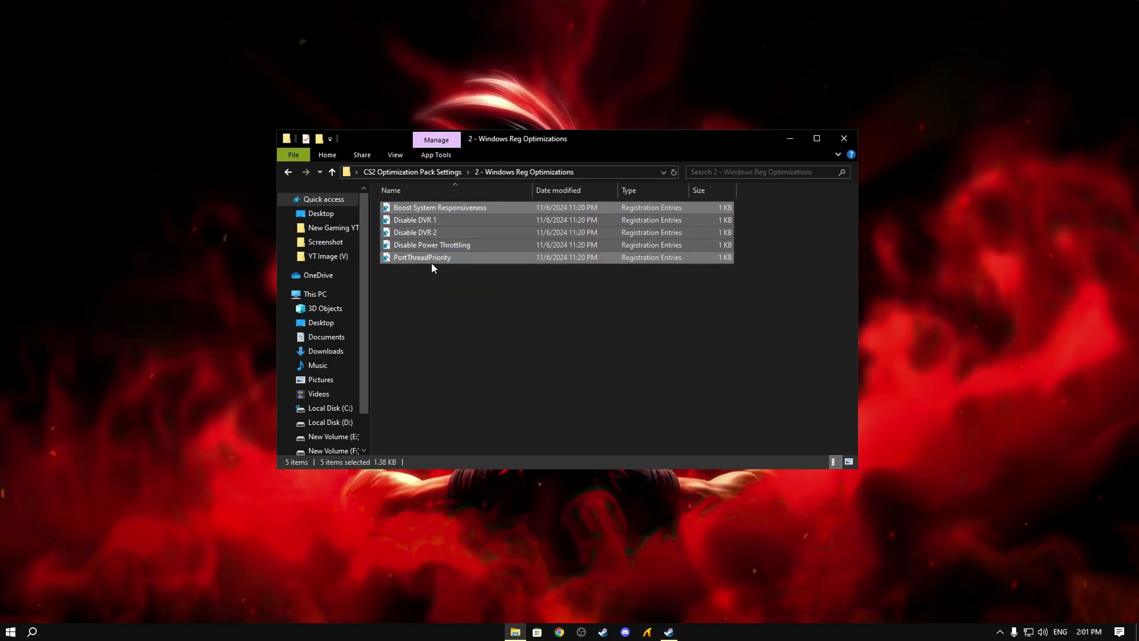
{"action": "double_click", "coordinate": [430, 257]}
{"action": "right_click", "coordinate": [416, 209]}
{"action": "left_click", "coordinate": [445, 220]}
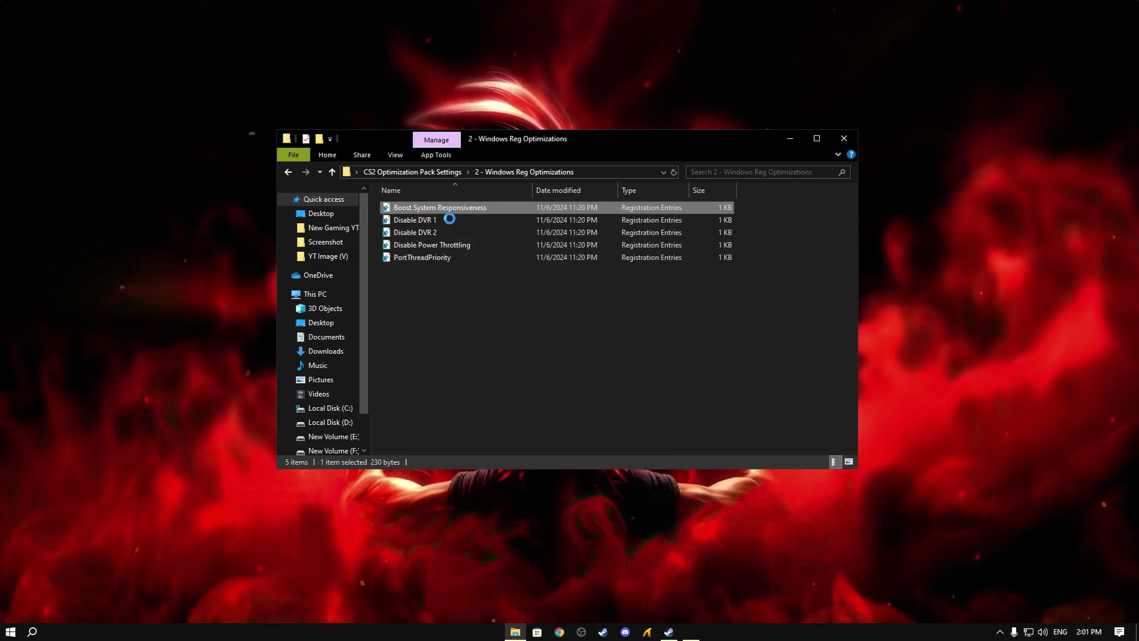
{"action": "left_click", "coordinate": [515, 393]}
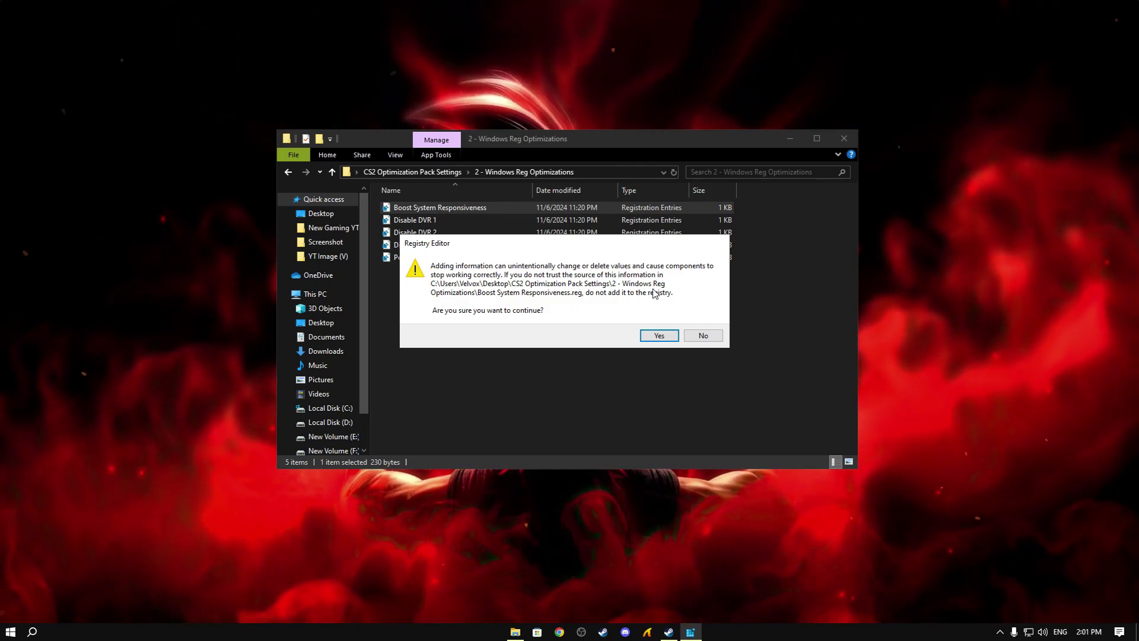
{"action": "left_click", "coordinate": [657, 336]}
{"action": "left_click", "coordinate": [688, 321]}
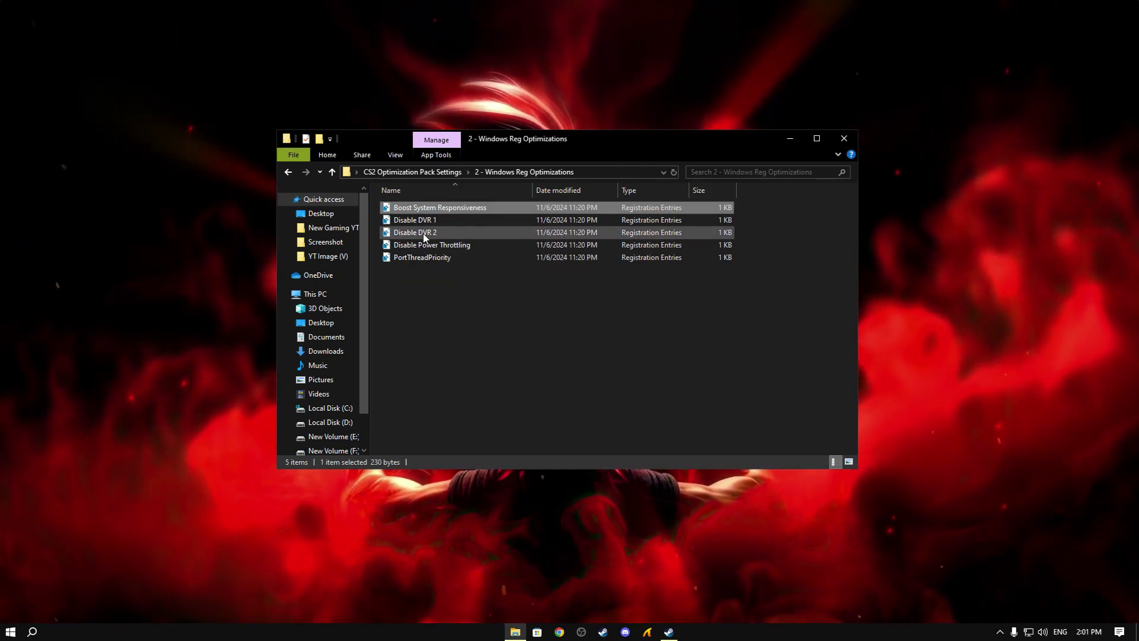
Merge the Disable DVR 1 file from the same folder into the registry
{"action": "right_click", "coordinate": [410, 223]}
{"action": "left_click", "coordinate": [452, 231]}
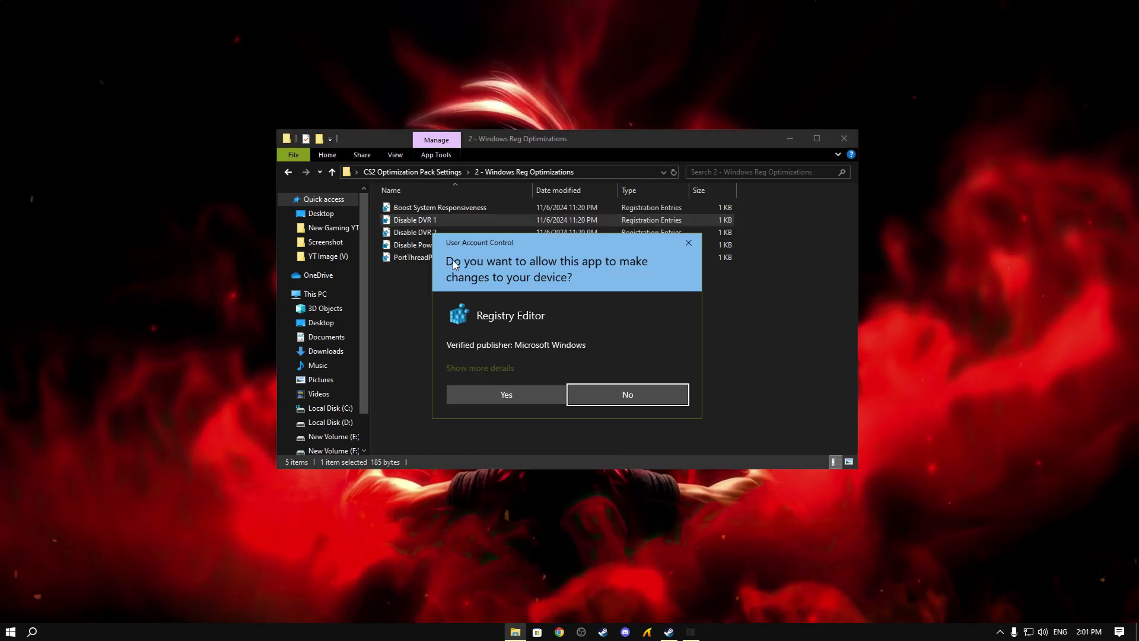
{"action": "left_click", "coordinate": [512, 391]}
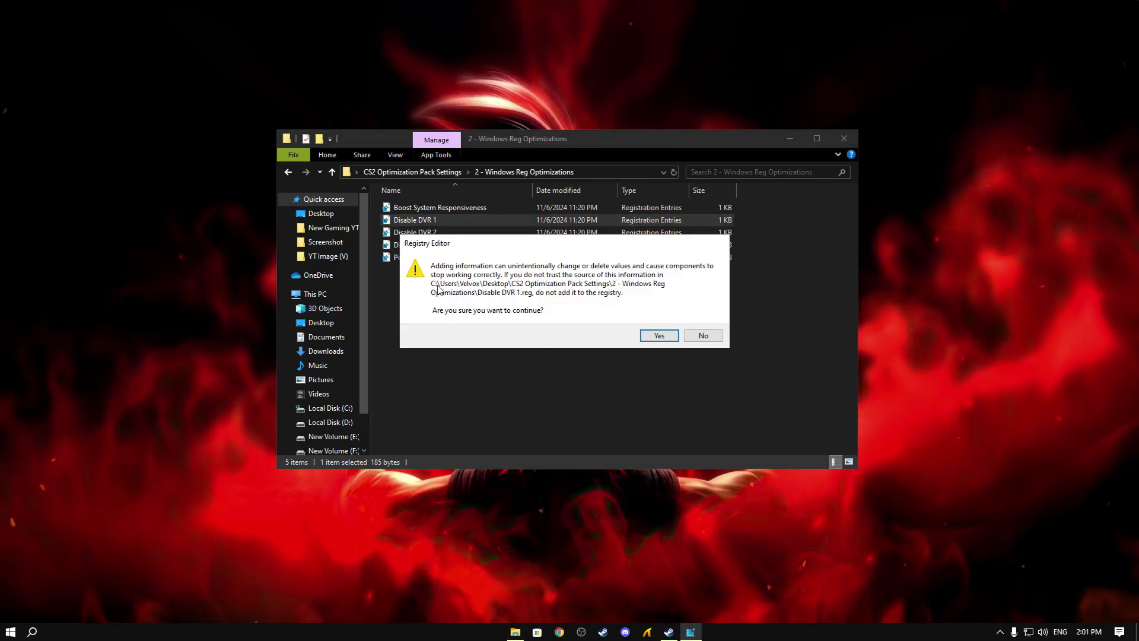
{"action": "left_click", "coordinate": [659, 336]}
{"action": "left_click", "coordinate": [702, 321]}
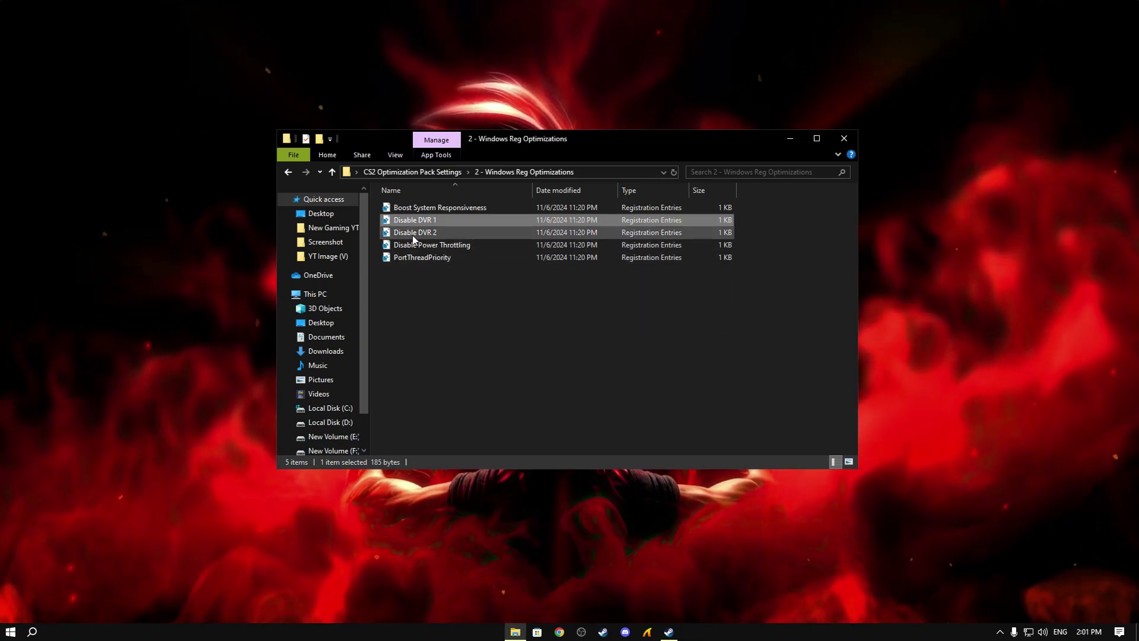
Merge the Disable DVR 2 registry file and close the Registry Editor dialog
{"action": "right_click", "coordinate": [411, 234]}
{"action": "left_click", "coordinate": [448, 245]}
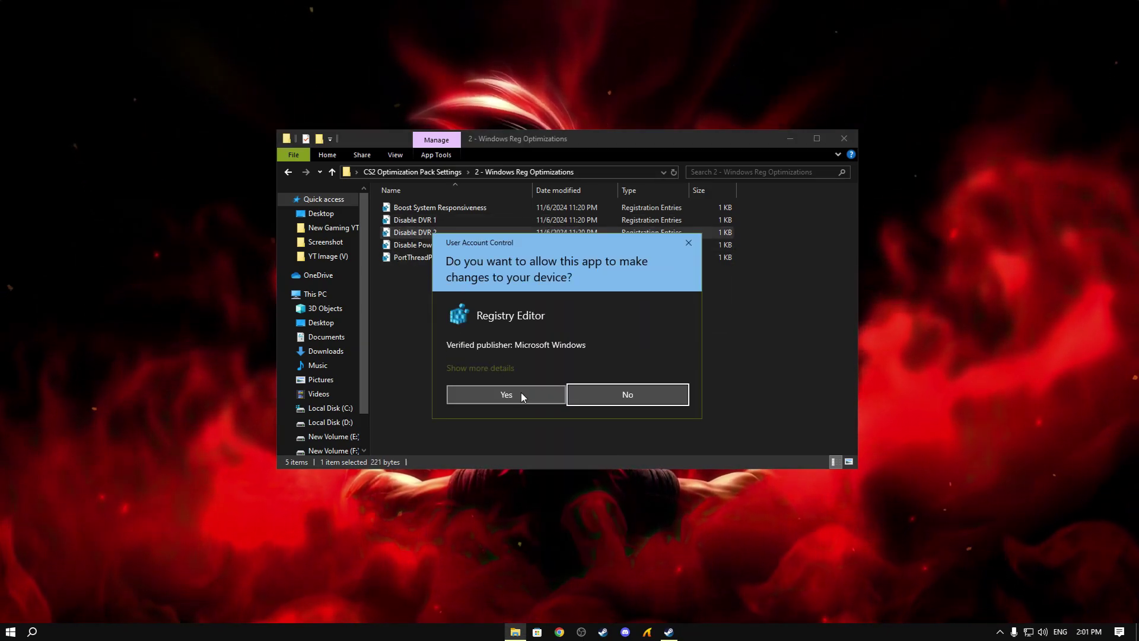
{"action": "left_click", "coordinate": [522, 396]}
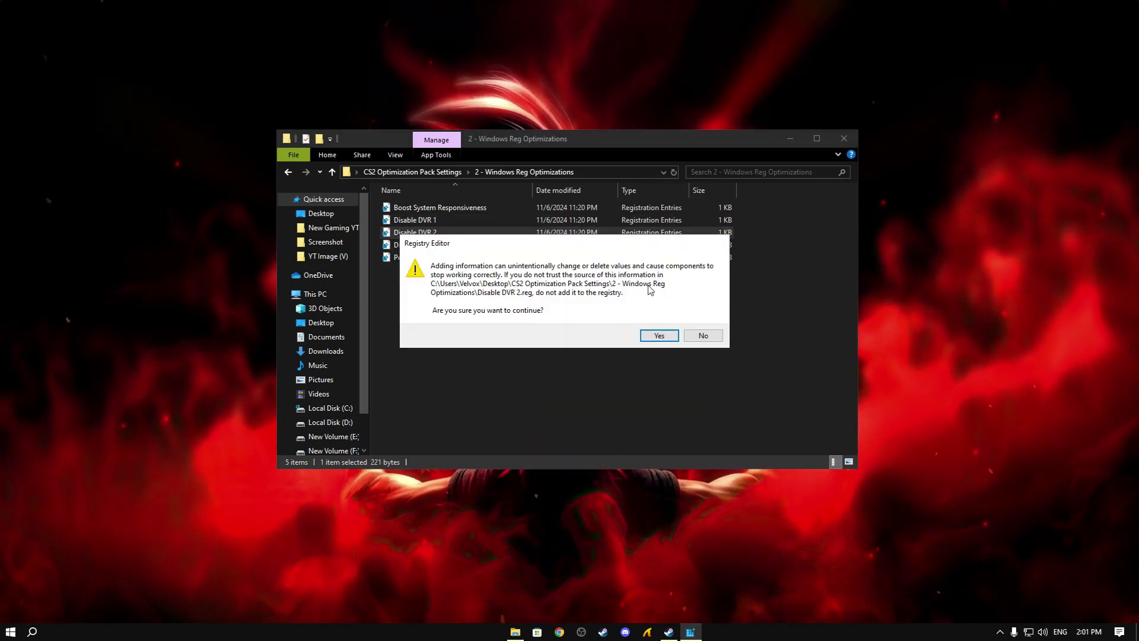
{"action": "left_click", "coordinate": [643, 336]}
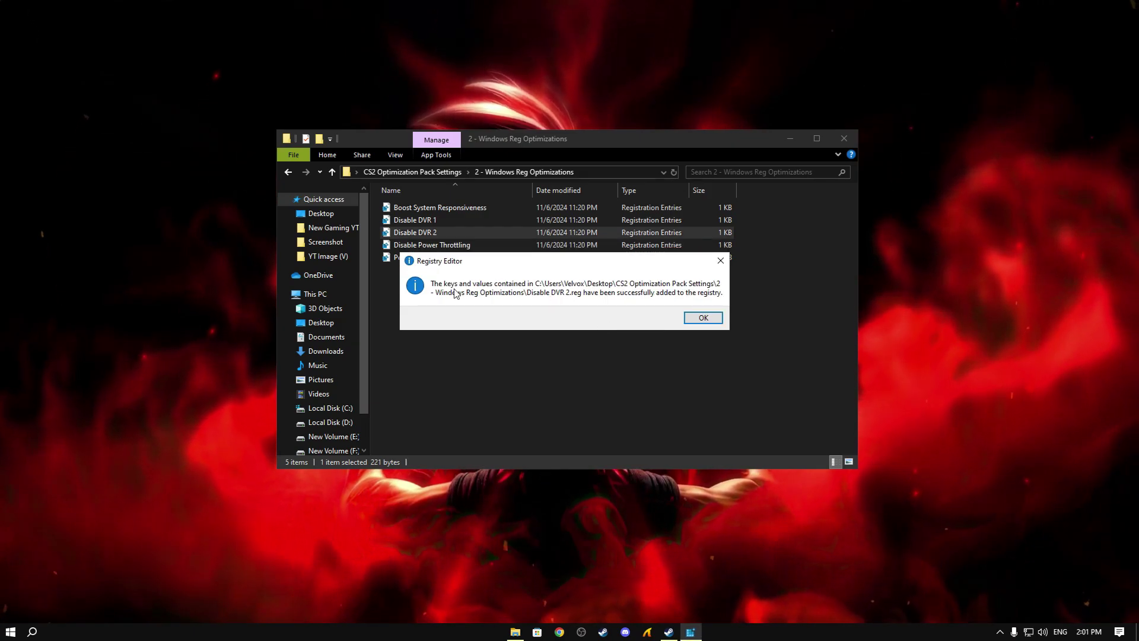
{"action": "left_click", "coordinate": [703, 317]}
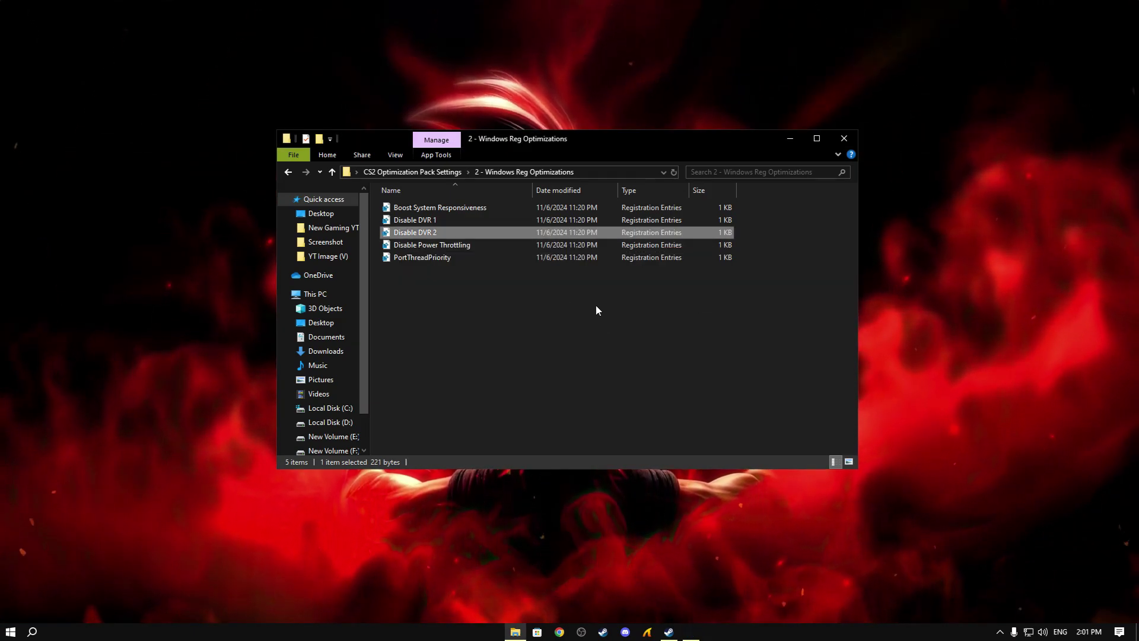
Merge the Disable Power Throttling registry file and accept the Registry Editor prompts
{"action": "left_click", "coordinate": [408, 245]}
{"action": "double_click", "coordinate": [445, 248]}
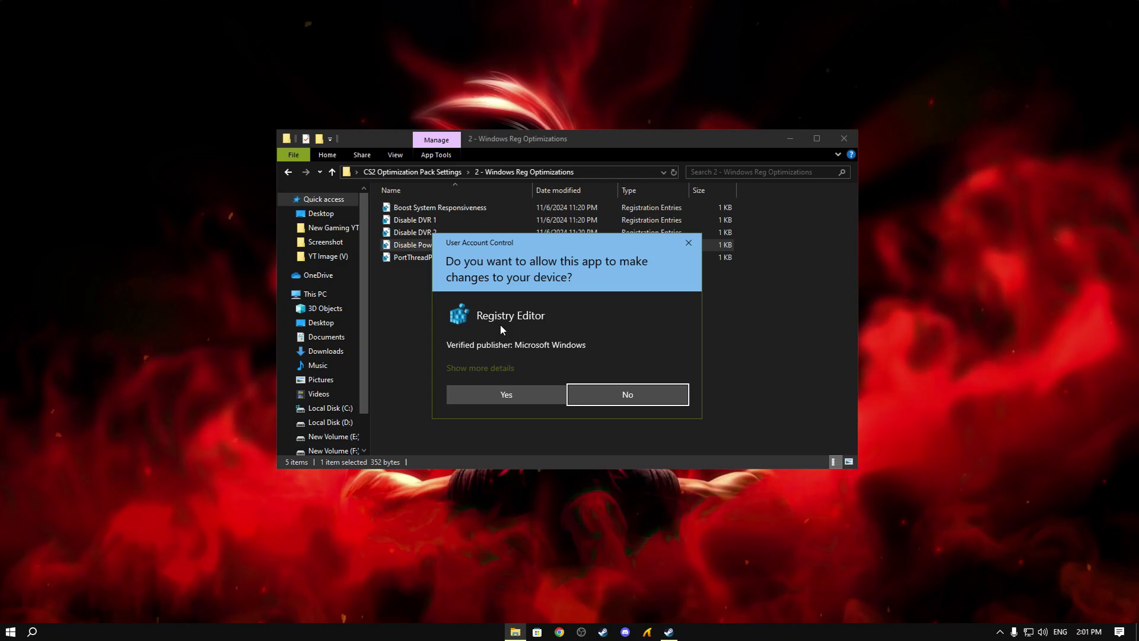
{"action": "left_click", "coordinate": [523, 394]}
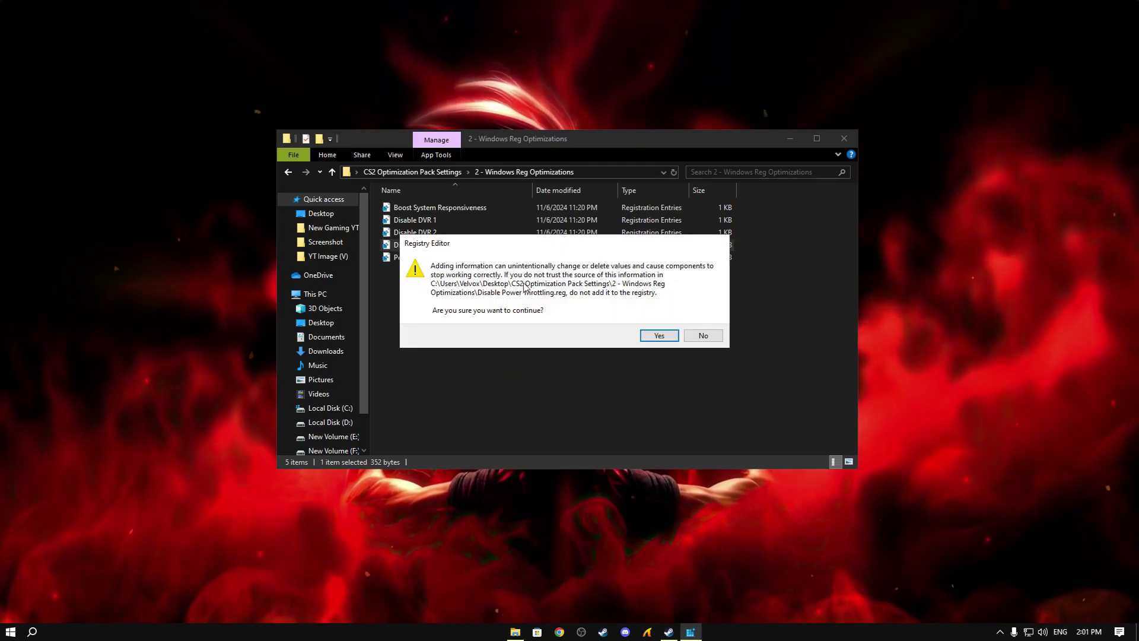
{"action": "left_click", "coordinate": [660, 336]}
{"action": "left_click", "coordinate": [696, 325]}
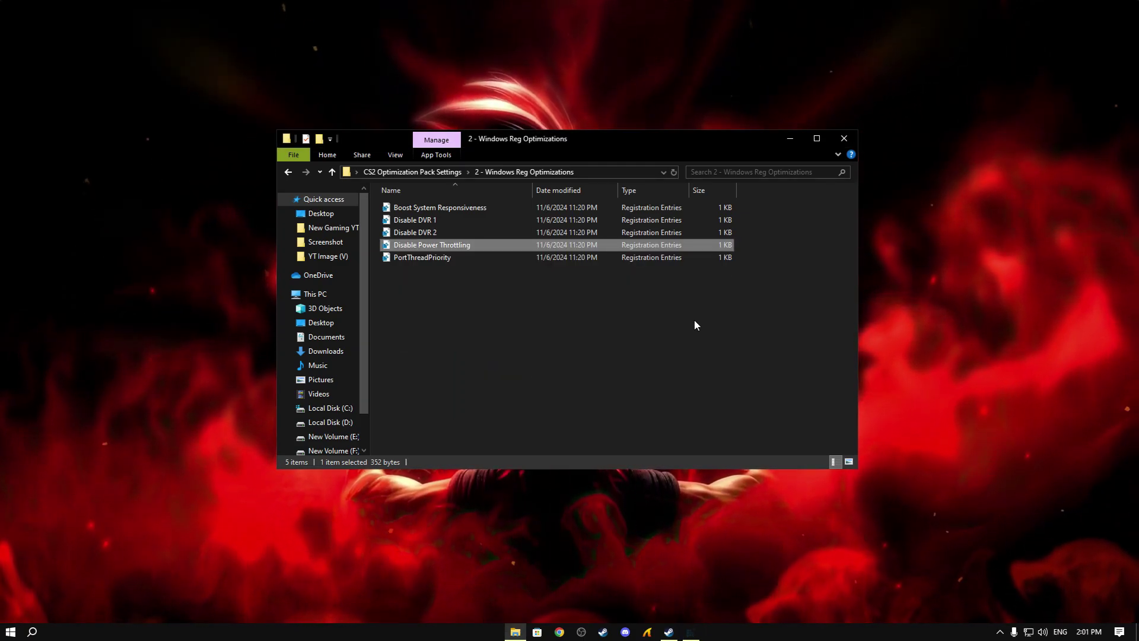
Merge the PortThreadPriority file of the Windows Reg Optimizations folder into the registry
{"action": "right_click", "coordinate": [405, 259]}
{"action": "left_click", "coordinate": [440, 266]}
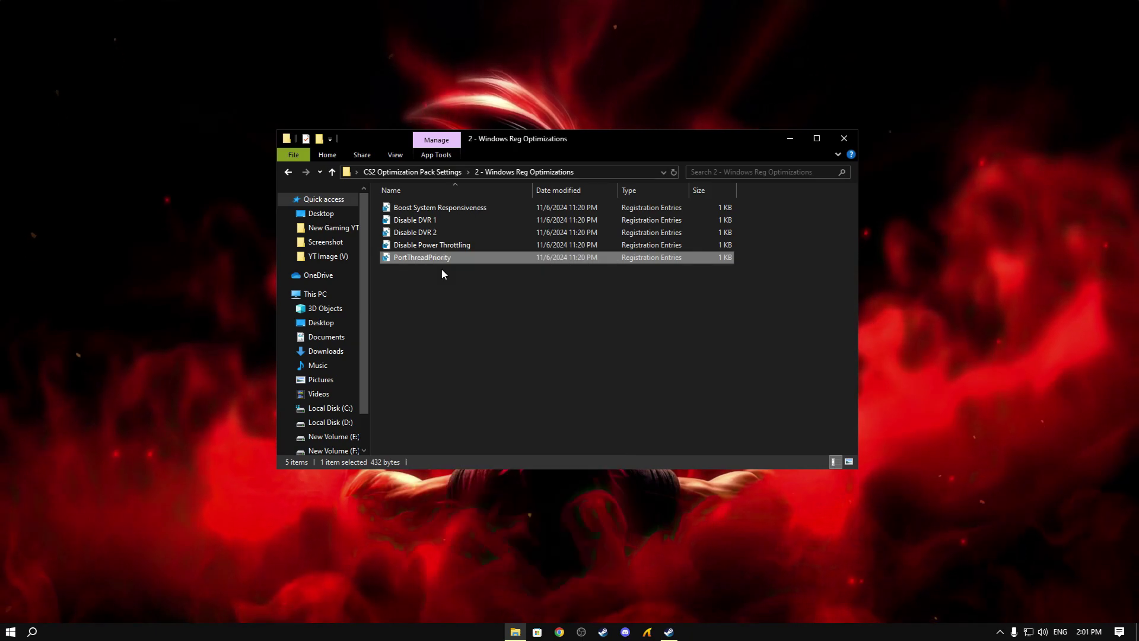
{"action": "left_click", "coordinate": [505, 394]}
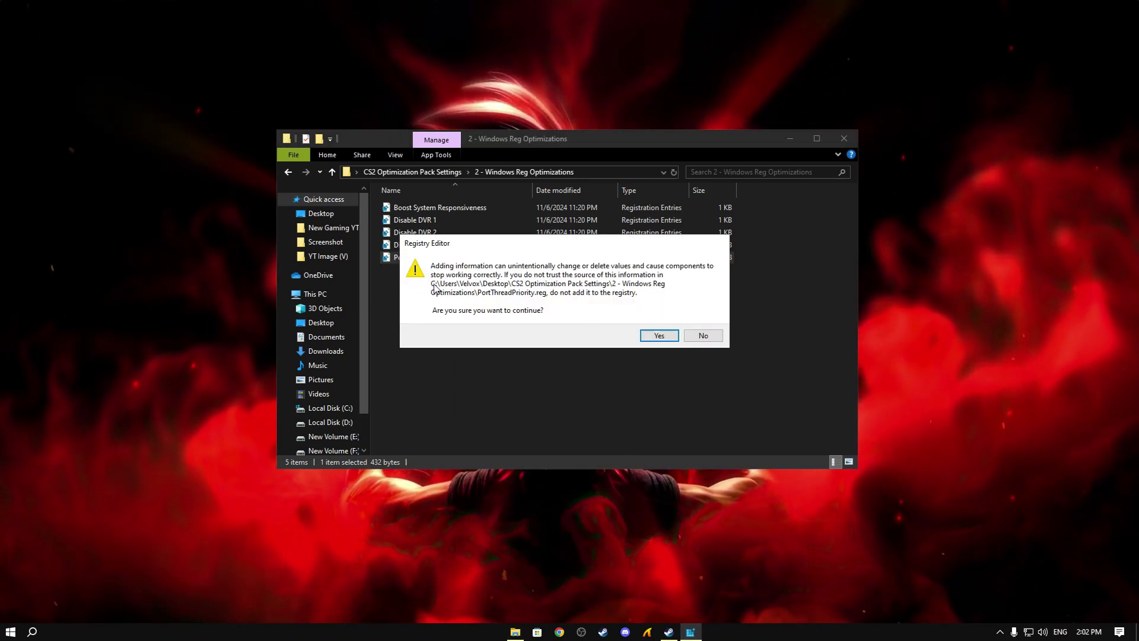
{"action": "left_click", "coordinate": [657, 334]}
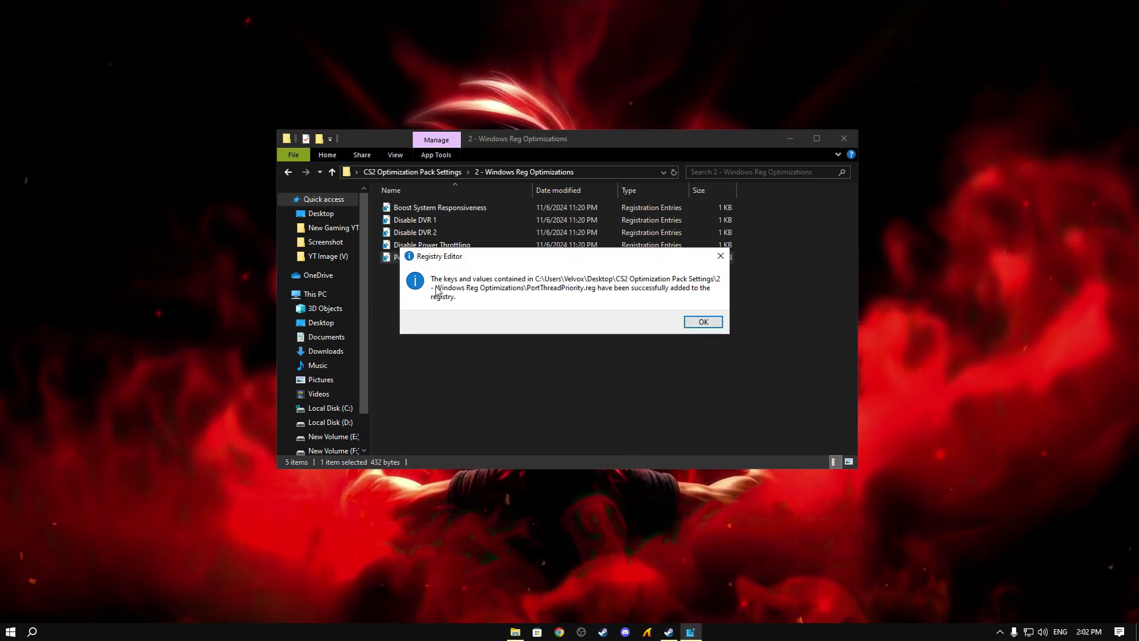
{"action": "left_click", "coordinate": [703, 321]}
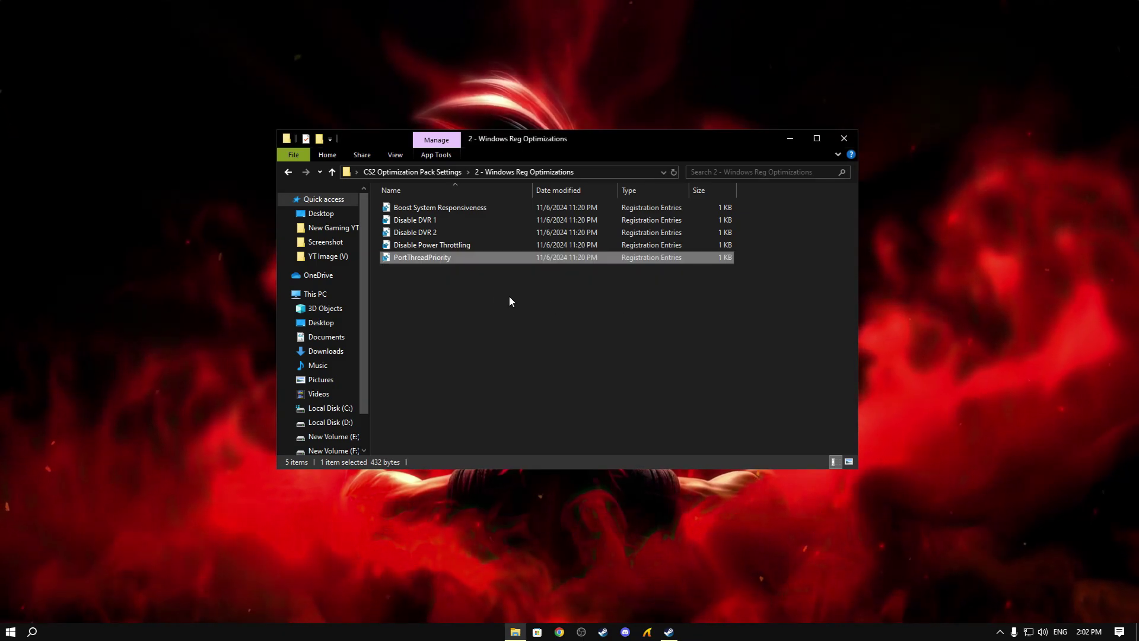
Open the 3 - CPU Optimization folder of the pack and merge its CPU Optimization file into the registry
{"action": "left_click", "coordinate": [288, 172]}
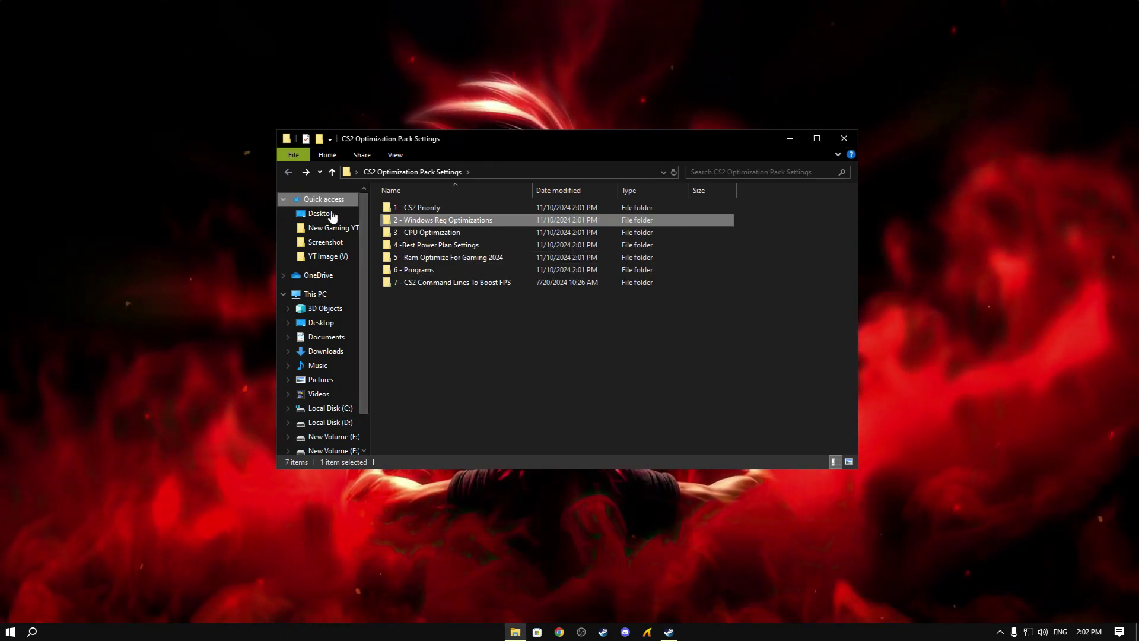
{"action": "right_click", "coordinate": [428, 232]}
{"action": "left_click", "coordinate": [455, 241]}
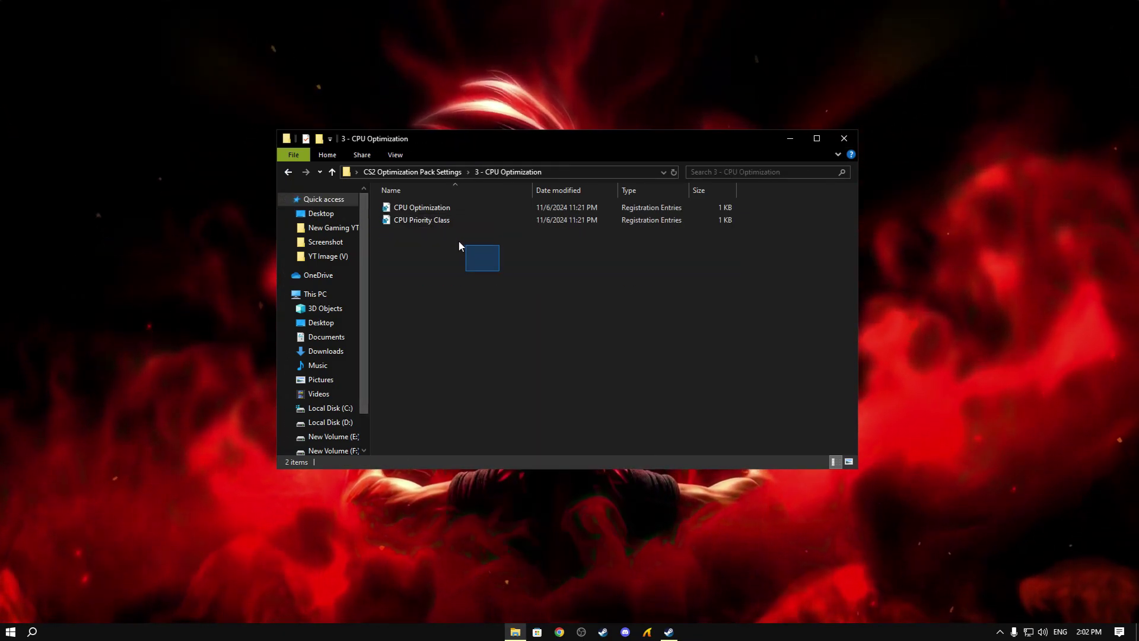
{"action": "left_click_drag", "start_coordinate": [458, 244], "coordinate": [415, 220]}
{"action": "left_click", "coordinate": [422, 212]}
{"action": "right_click", "coordinate": [422, 212]}
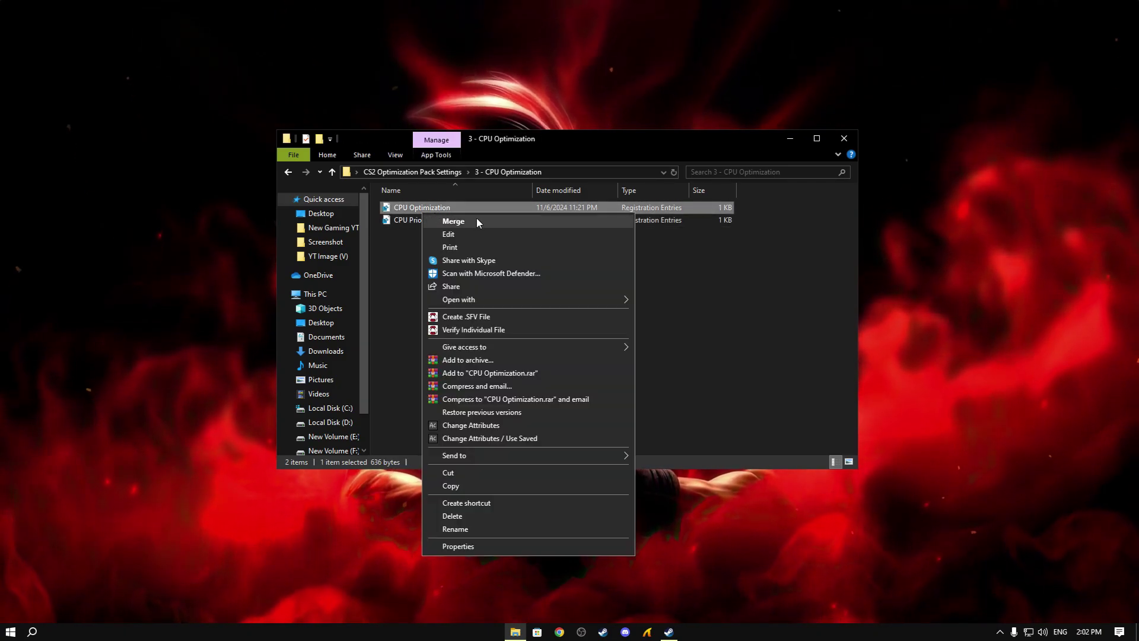
{"action": "left_click", "coordinate": [477, 221]}
{"action": "left_click", "coordinate": [550, 396]}
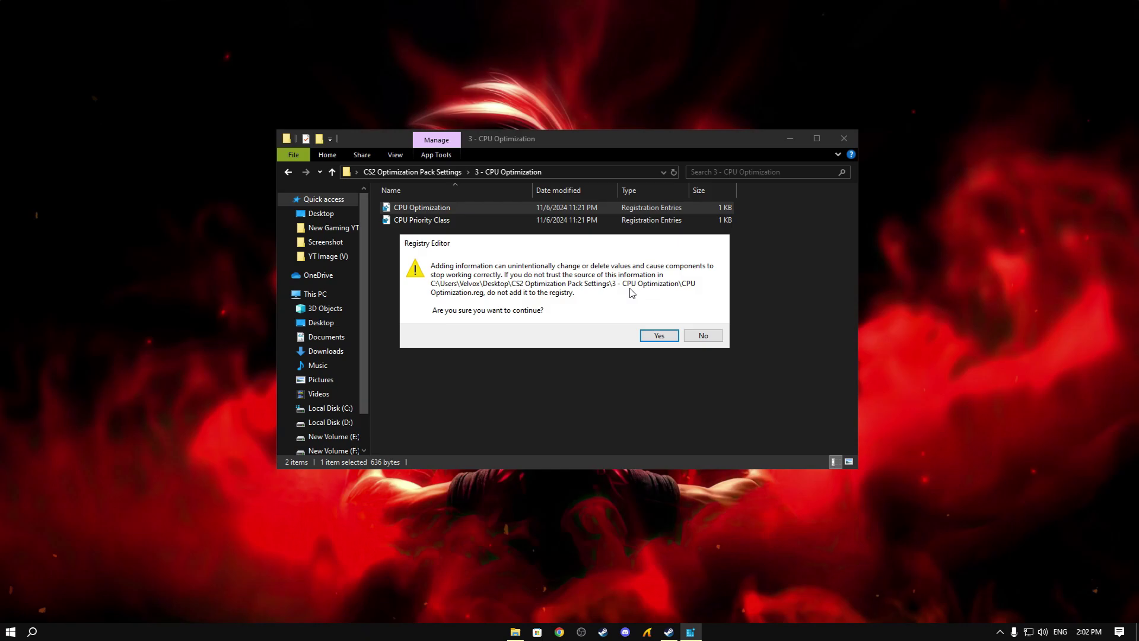
{"action": "left_click", "coordinate": [659, 336]}
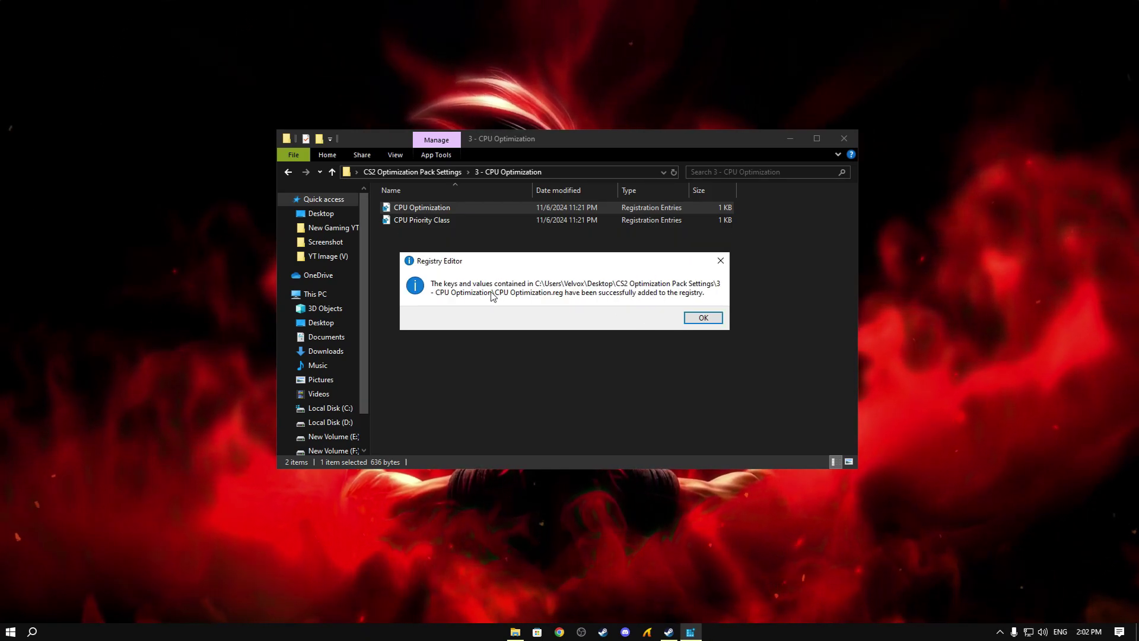
{"action": "left_click", "coordinate": [699, 318]}
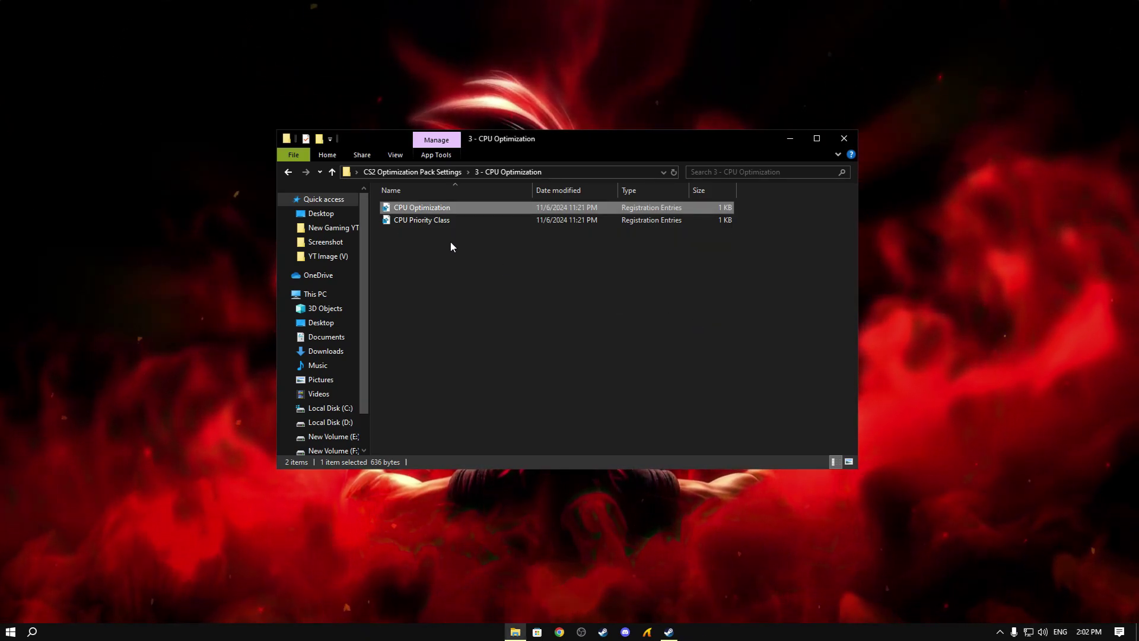
Merge the CPU Priority Class file from the 3 - CPU Optimization folder into the registry
{"action": "left_click", "coordinate": [401, 220]}
{"action": "right_click", "coordinate": [402, 220]}
{"action": "left_click", "coordinate": [439, 225]}
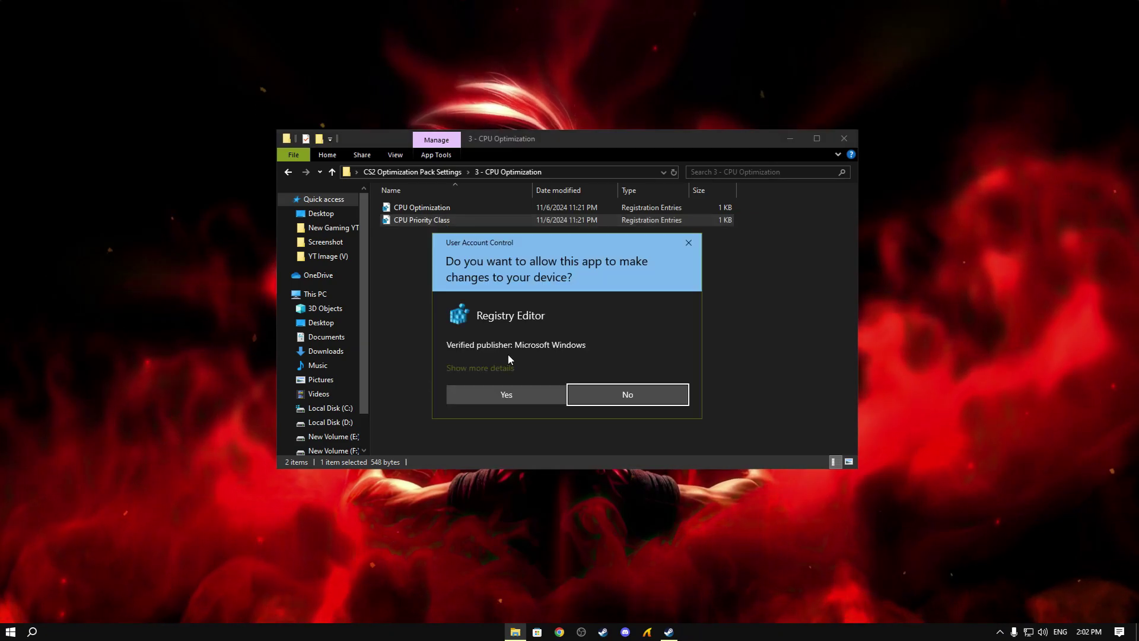
{"action": "left_click", "coordinate": [526, 394]}
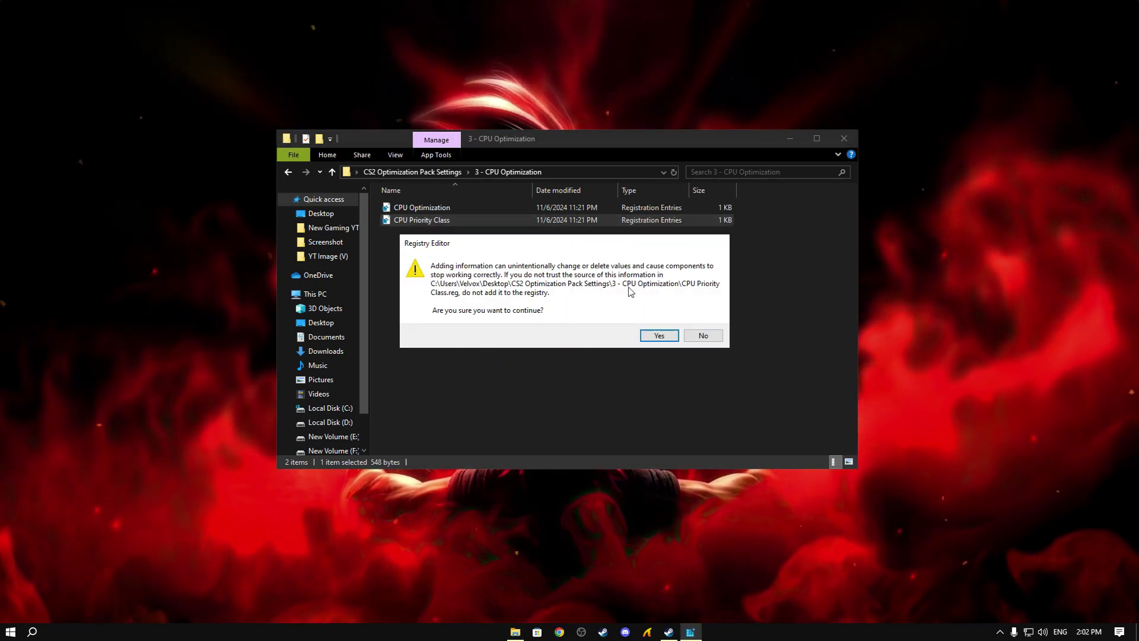
{"action": "left_click", "coordinate": [647, 335]}
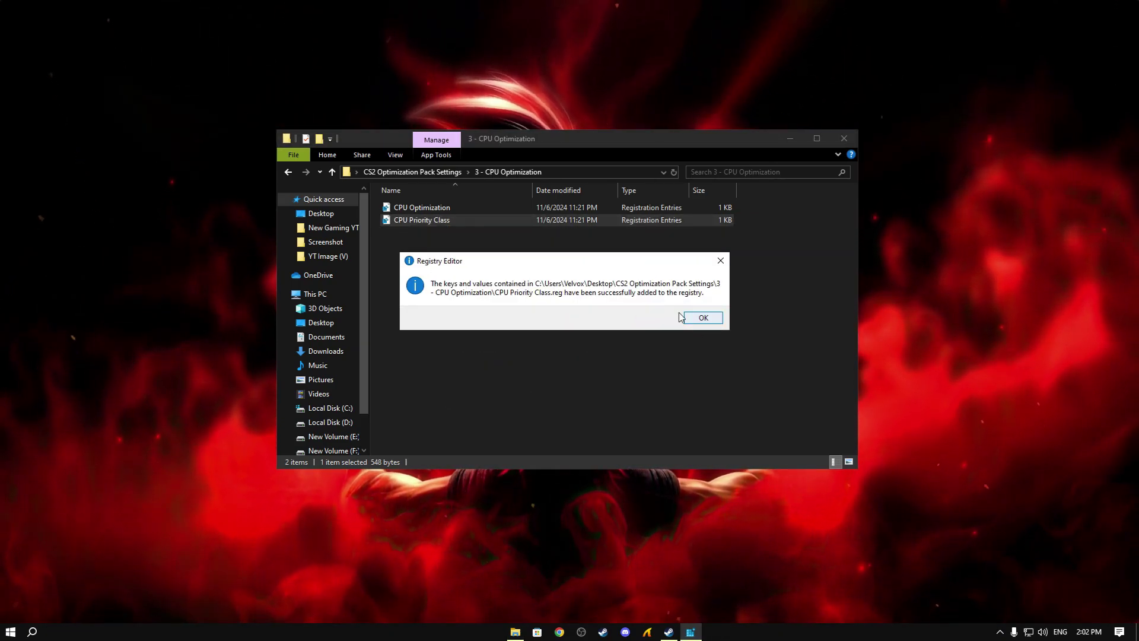
{"action": "left_click", "coordinate": [694, 315]}
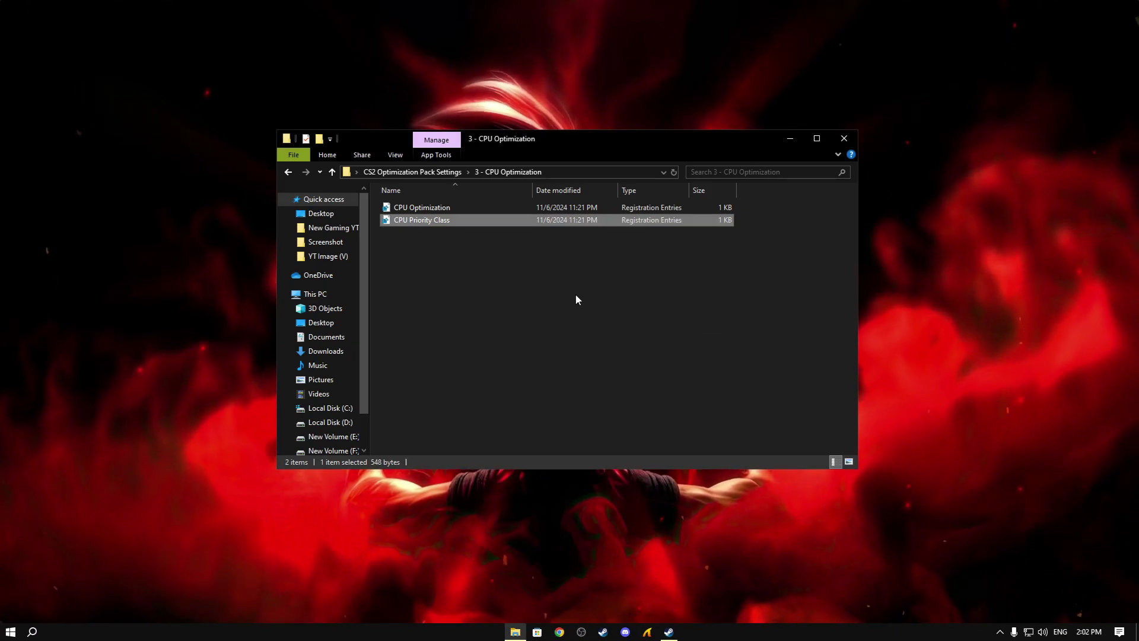
Run the Import Venrx Ultimate Performance Power Plan script from the 4 -Best Power Plan Settings folder as administrator and finish it
{"action": "key", "text": "BackSpace"}
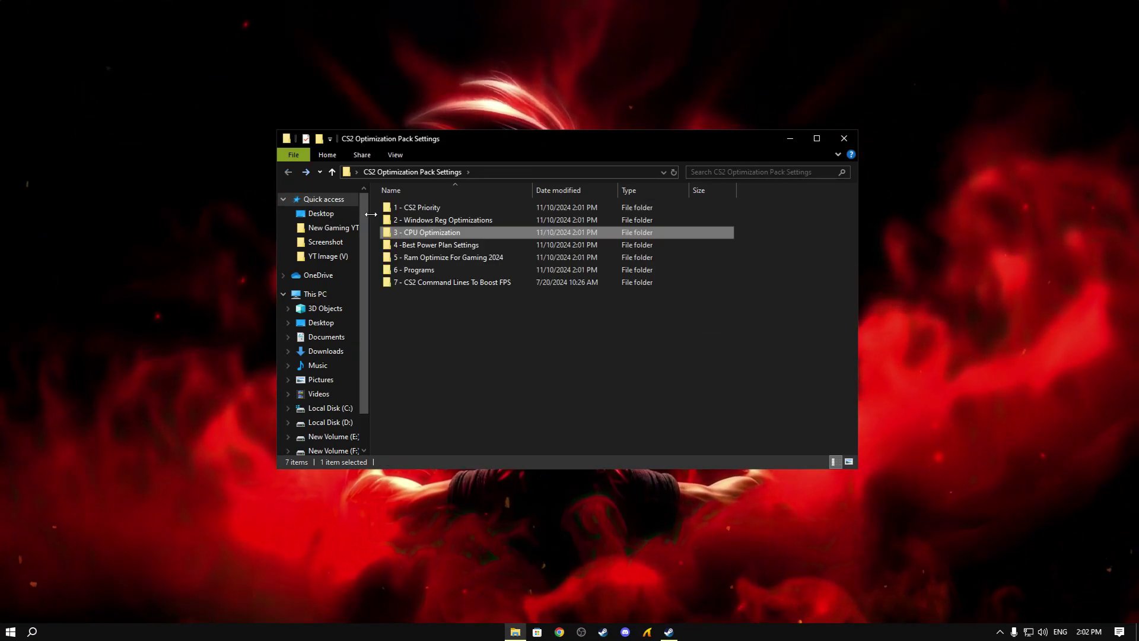
{"action": "right_click", "coordinate": [436, 246]}
{"action": "left_click", "coordinate": [468, 255]}
{"action": "right_click", "coordinate": [413, 209]}
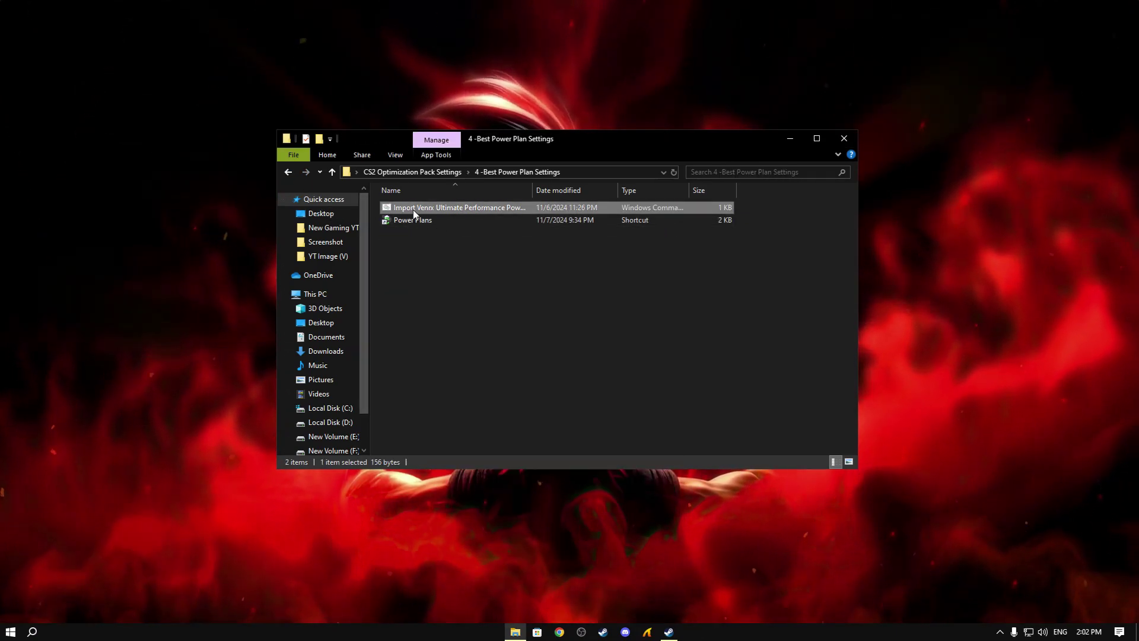
{"action": "left_click", "coordinate": [482, 258]}
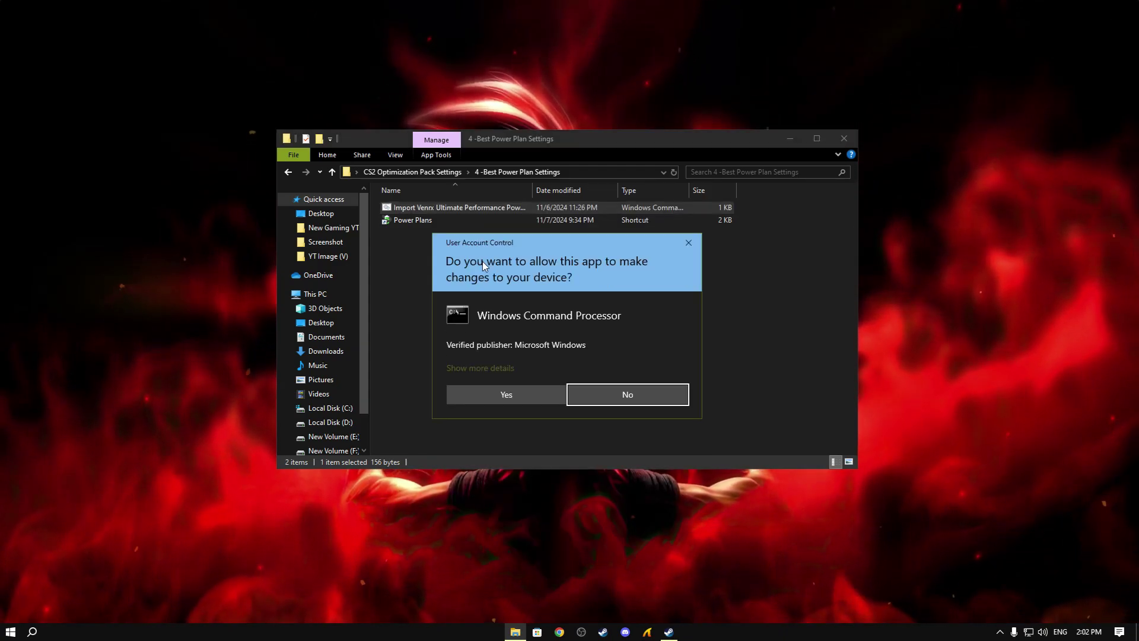
{"action": "left_click", "coordinate": [531, 393]}
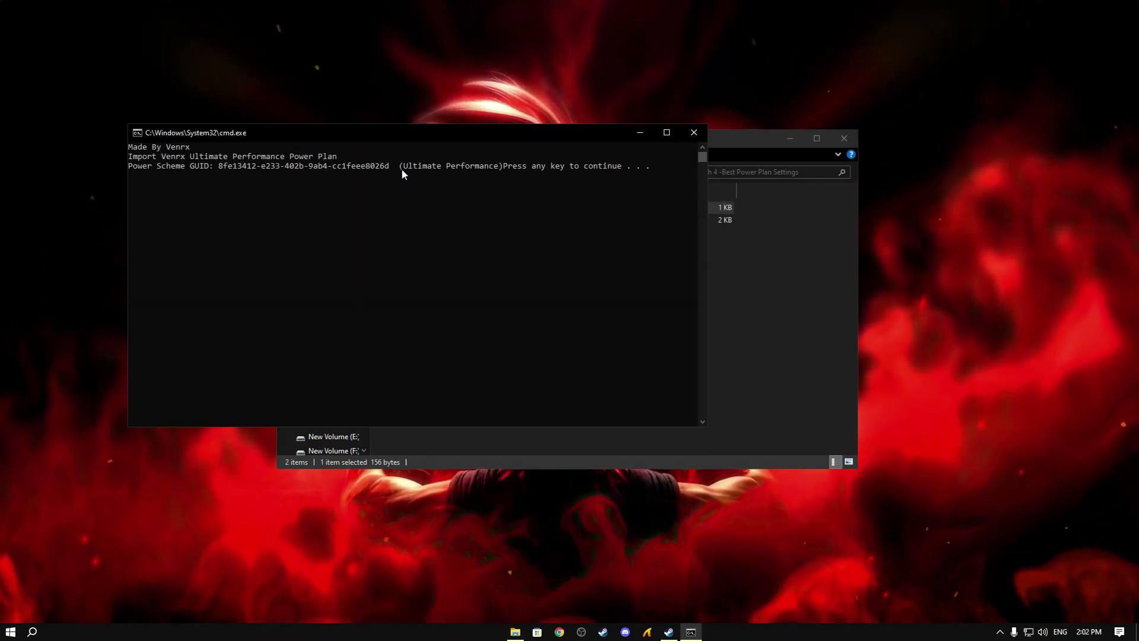
{"action": "left_click_drag", "start_coordinate": [400, 167], "coordinate": [504, 170]}
{"action": "key", "text": "Return"}
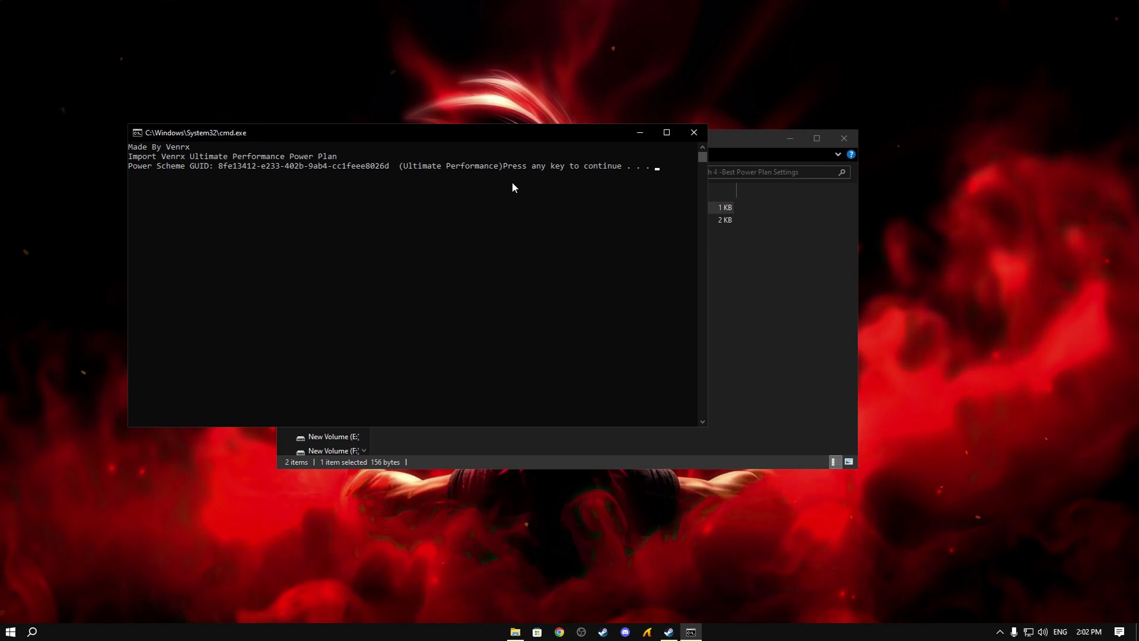
{"action": "key", "text": "Return"}
Open the Power Plans shortcut to check which power plan is active, and close Power Options
{"action": "right_click", "coordinate": [400, 223]}
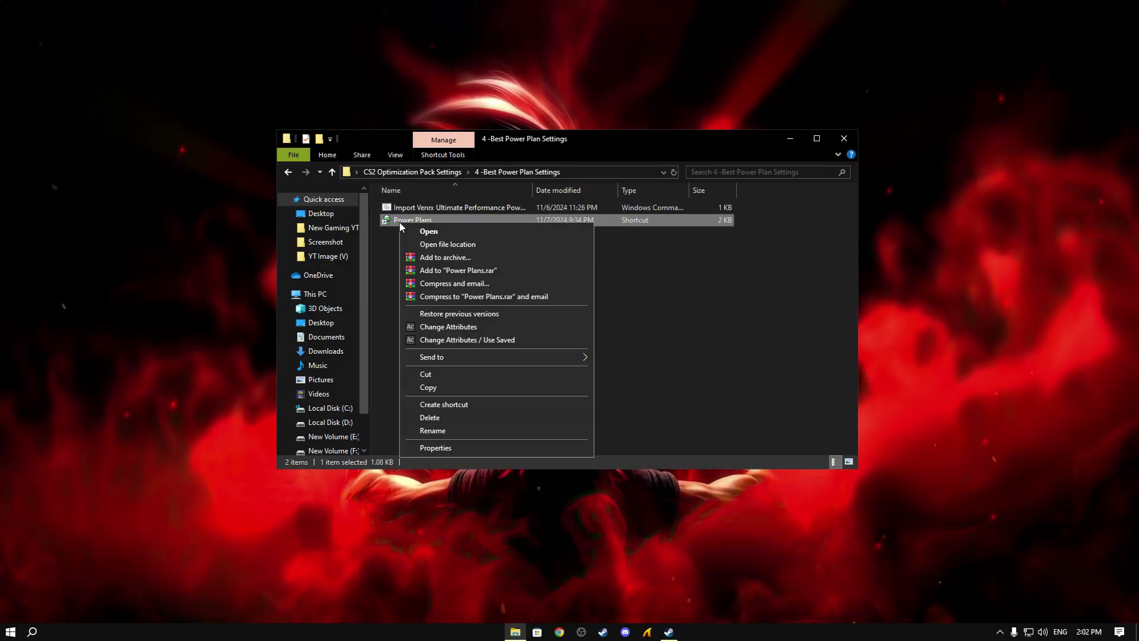
{"action": "left_click", "coordinate": [432, 232]}
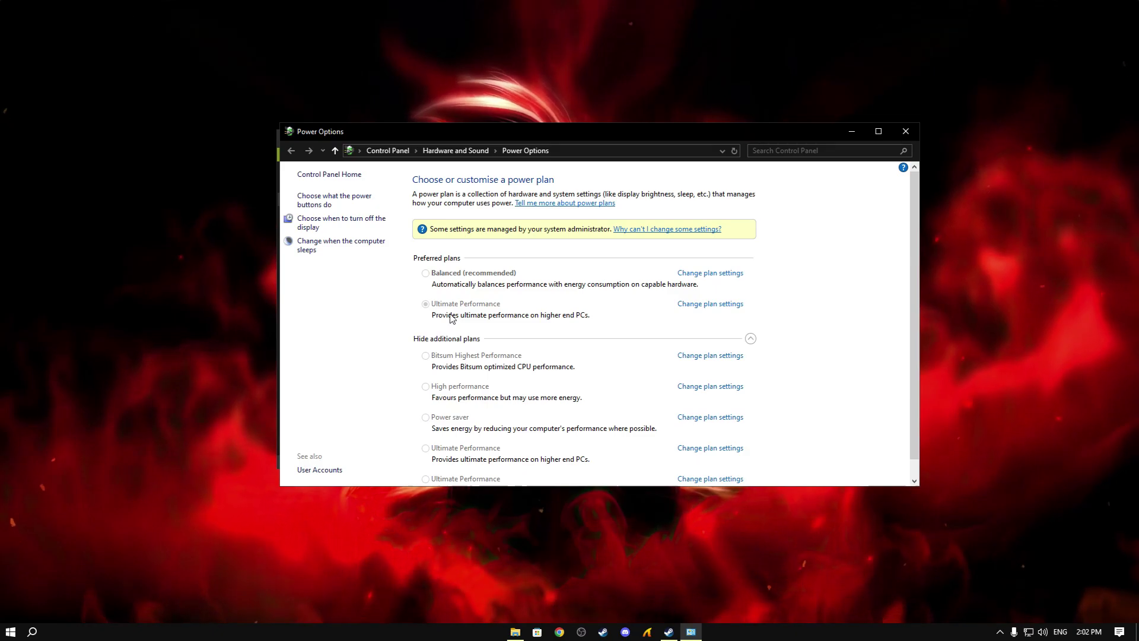
{"action": "left_click", "coordinate": [906, 132]}
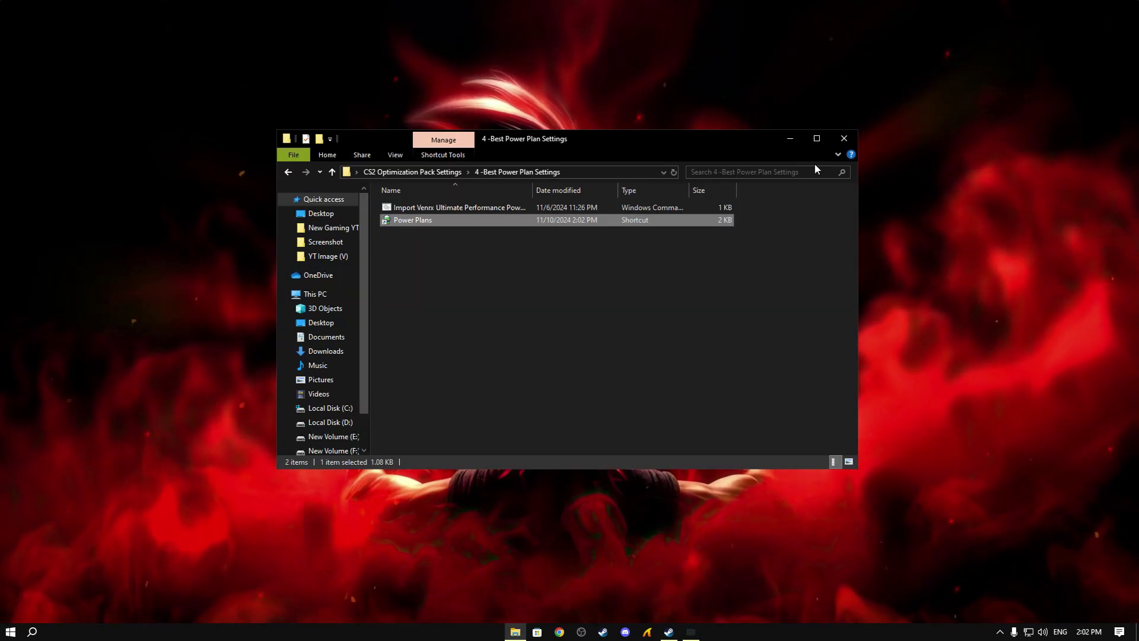
Open the 5 - Ram Optimize For Gaming 2024 folder of the optimization pack
{"action": "left_click", "coordinate": [286, 173]}
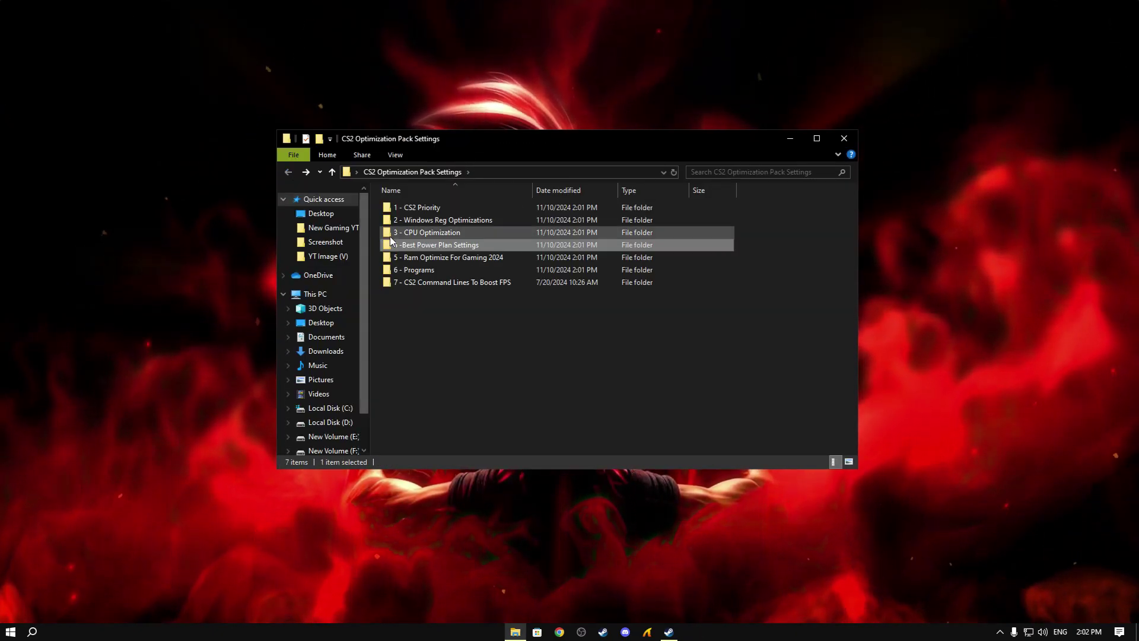
{"action": "right_click", "coordinate": [420, 257]}
{"action": "left_click", "coordinate": [447, 265]}
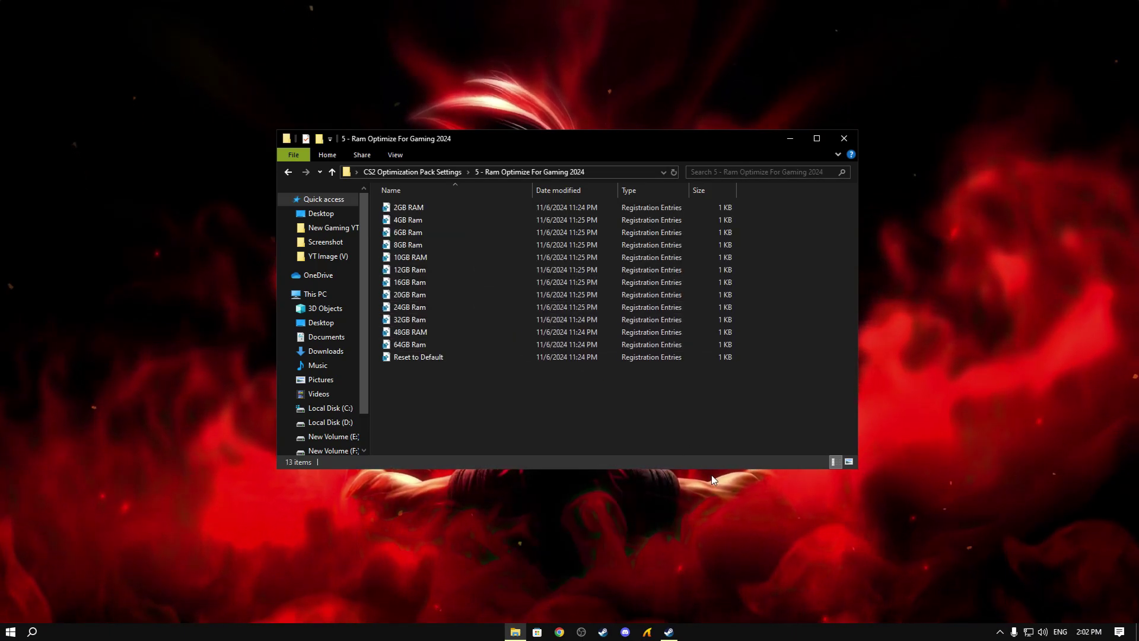
Check the installed memory size in Task Manager's performance view and close it
{"action": "right_click", "coordinate": [819, 630]}
{"action": "left_click", "coordinate": [832, 573]}
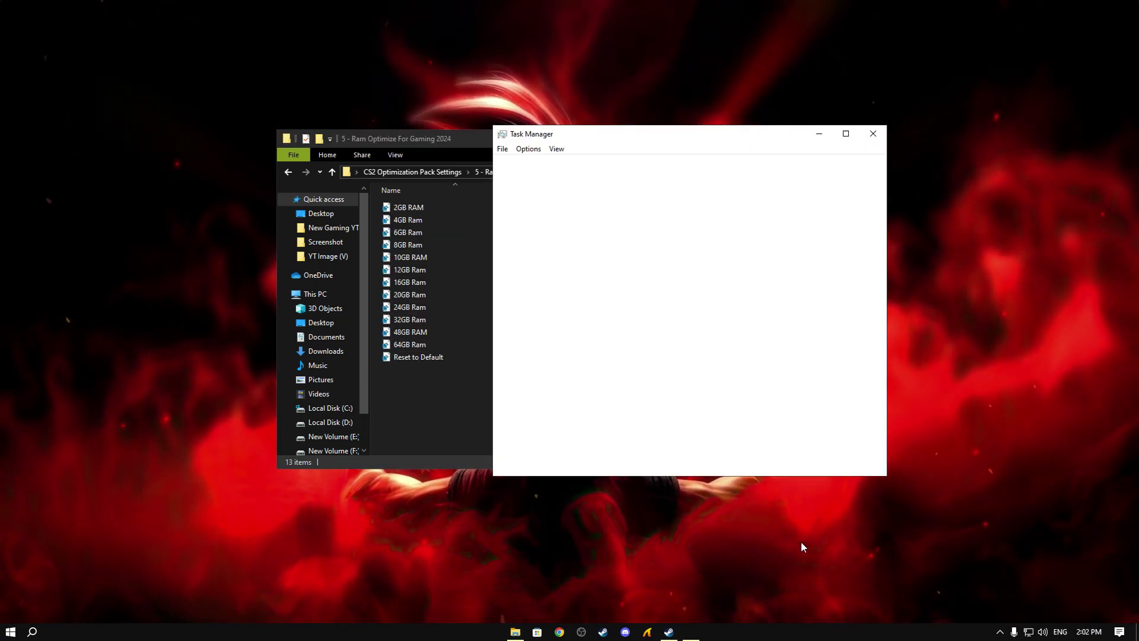
{"action": "left_click", "coordinate": [552, 167]}
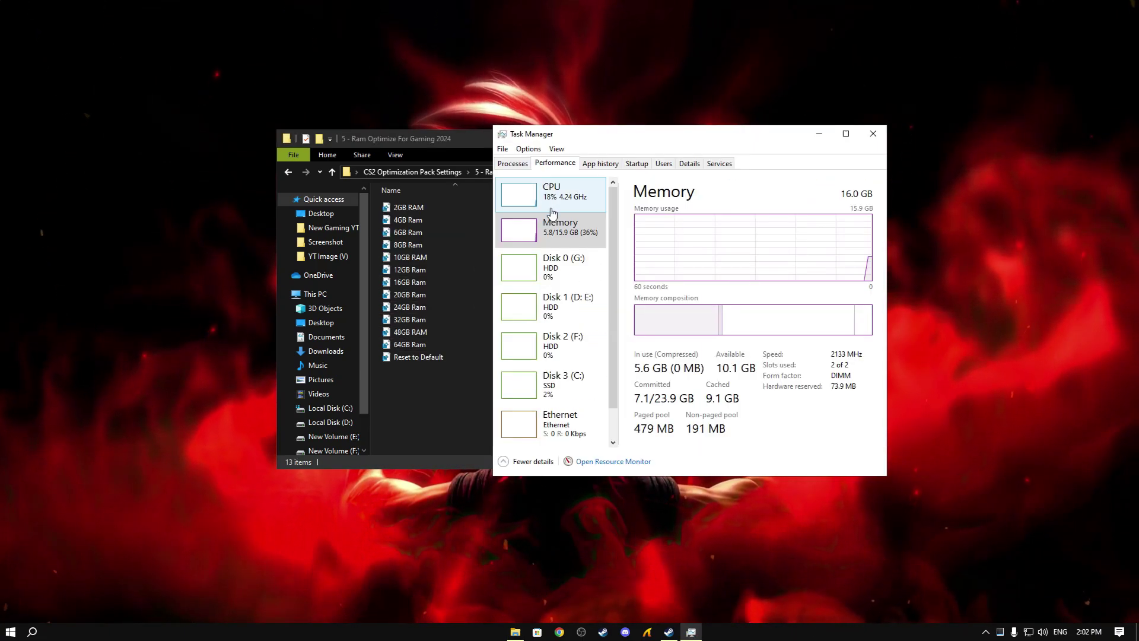
{"action": "left_click", "coordinate": [551, 191]}
{"action": "left_click", "coordinate": [558, 229]}
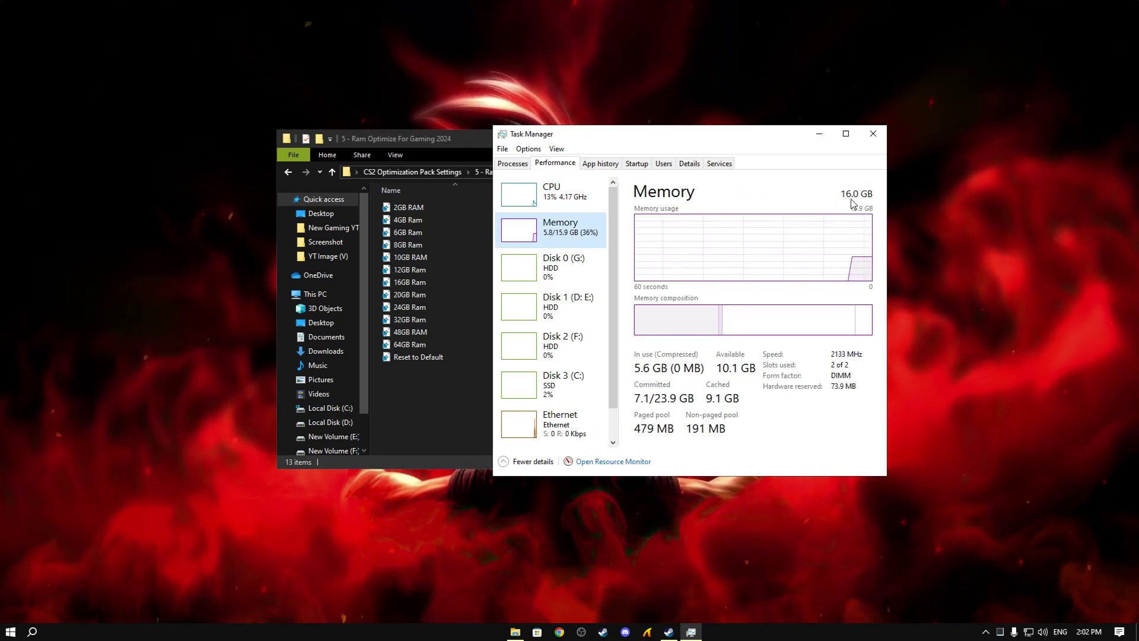
{"action": "left_click", "coordinate": [873, 134]}
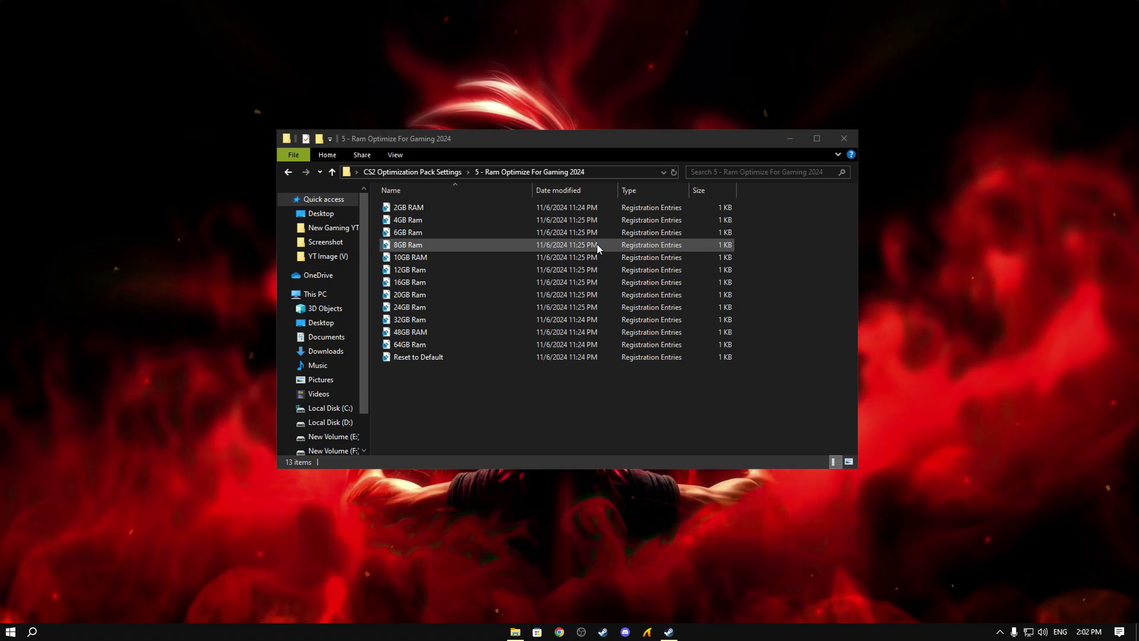
Merge the 16GB Ram file from the 5 - Ram Optimize For Gaming 2024 folder into the registry
{"action": "left_click", "coordinate": [409, 284]}
{"action": "right_click", "coordinate": [408, 283]}
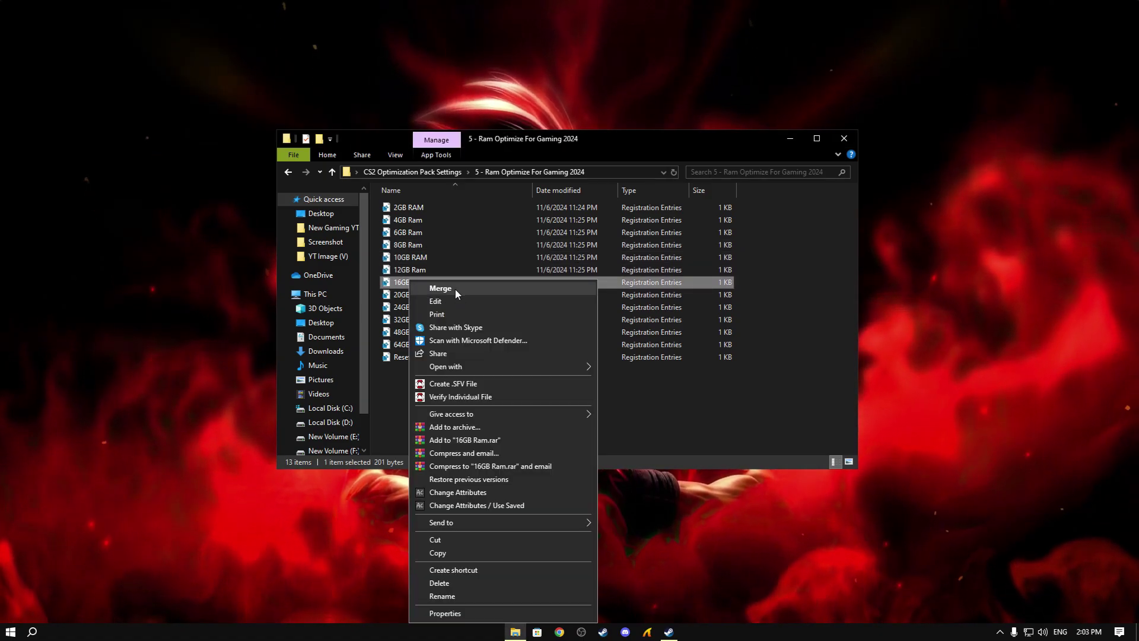
{"action": "left_click", "coordinate": [438, 288]}
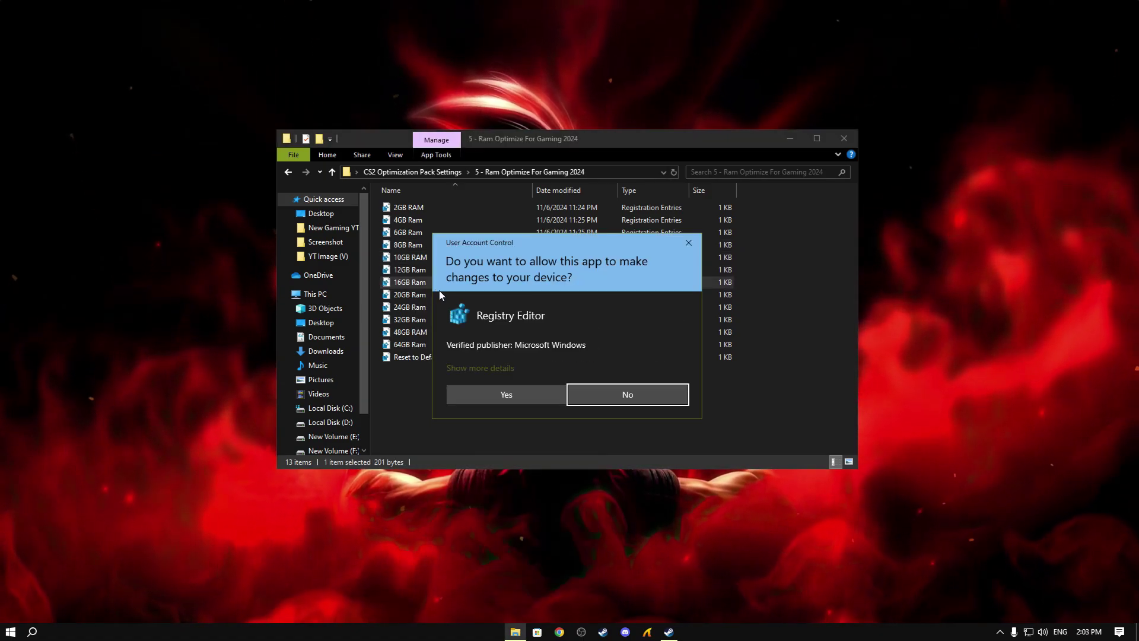
{"action": "left_click", "coordinate": [528, 392]}
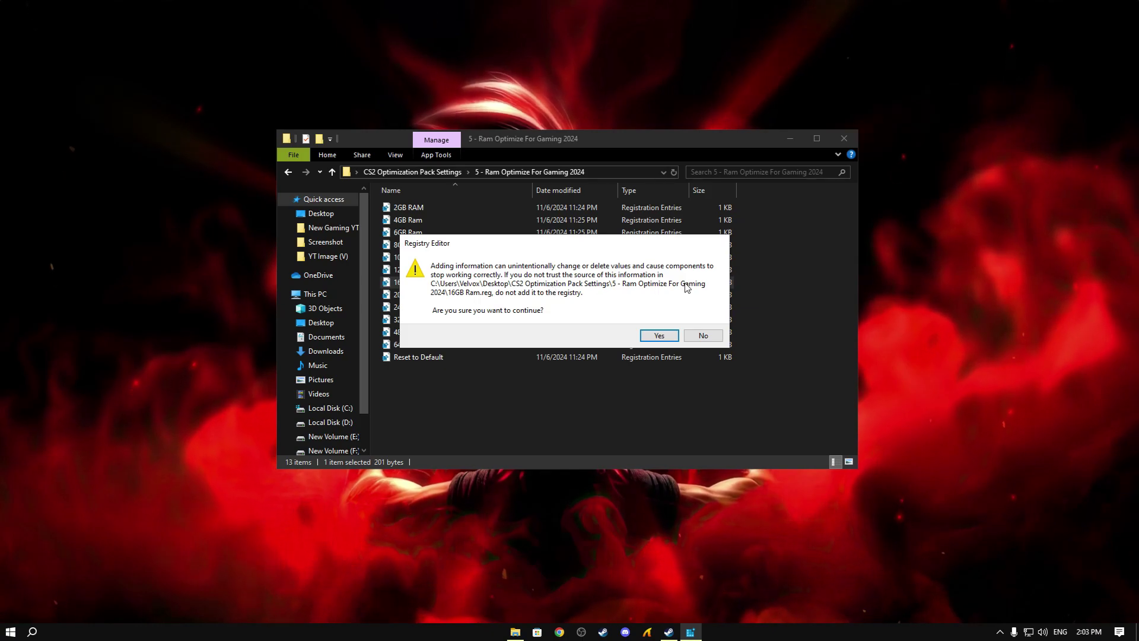
{"action": "left_click", "coordinate": [659, 335]}
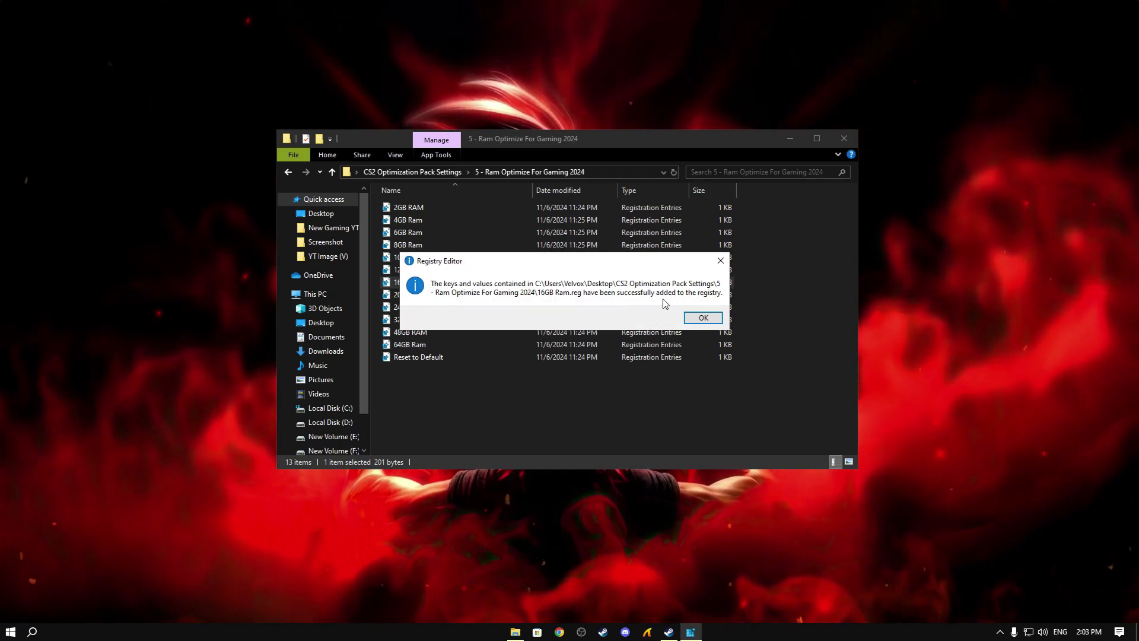
{"action": "left_click", "coordinate": [703, 317]}
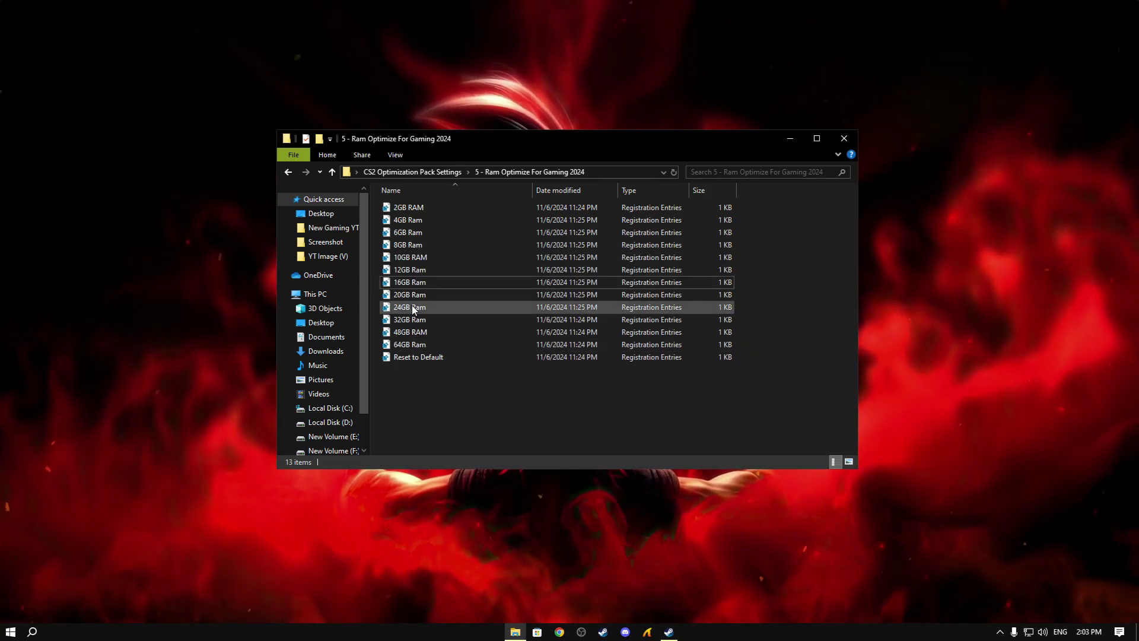
Open the 6 - Programs folder of the pack and run FilterKeysSetter as administrator
{"action": "left_click", "coordinate": [288, 173]}
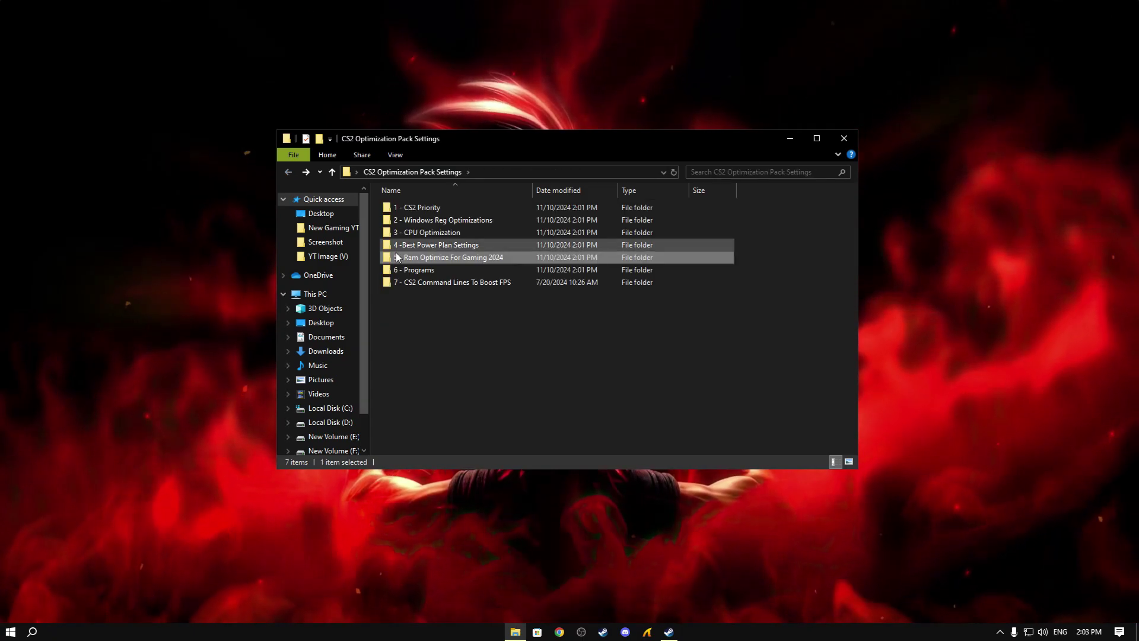
{"action": "right_click", "coordinate": [422, 270]}
{"action": "left_click", "coordinate": [478, 281]}
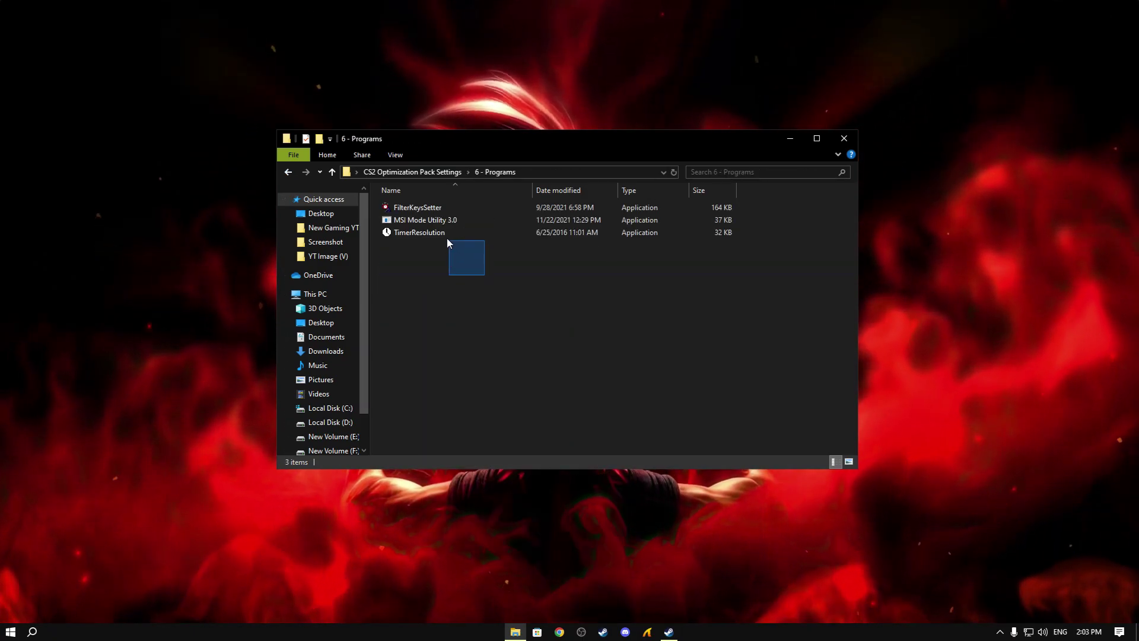
{"action": "left_click_drag", "start_coordinate": [446, 238], "coordinate": [402, 217]}
{"action": "left_click", "coordinate": [397, 212]}
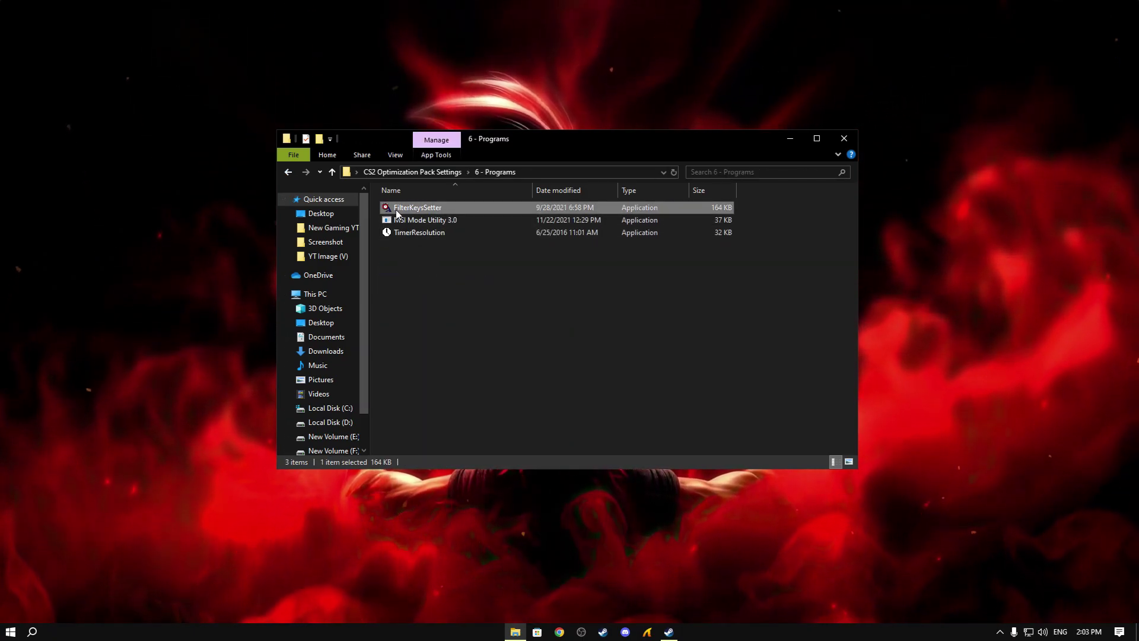
{"action": "right_click", "coordinate": [397, 213]}
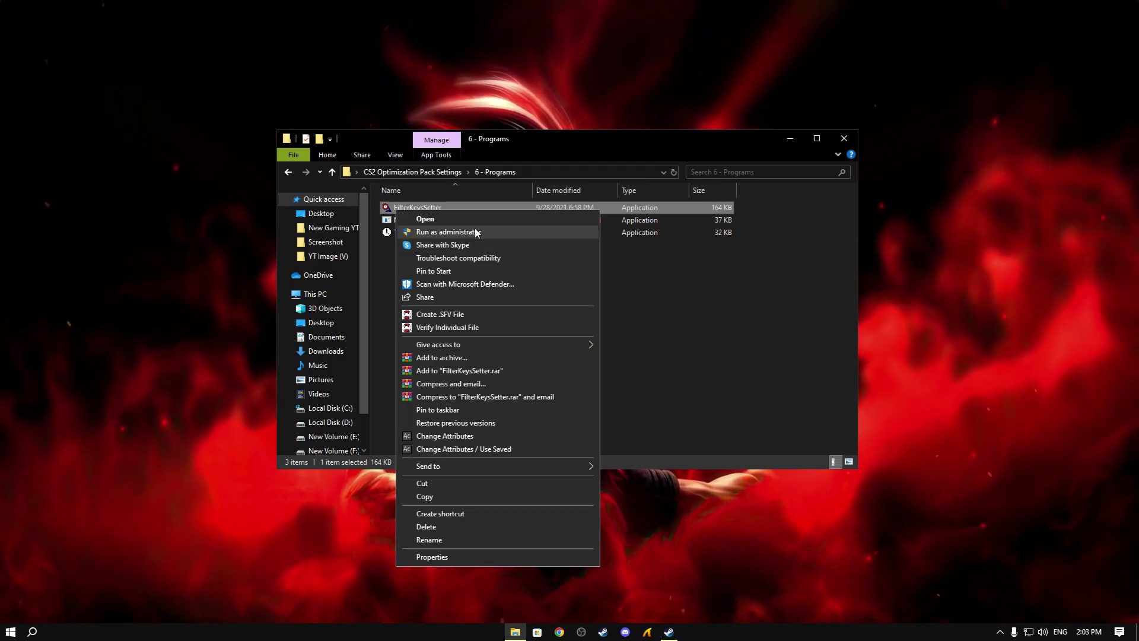
{"action": "left_click", "coordinate": [428, 231]}
{"action": "left_click", "coordinate": [530, 404]}
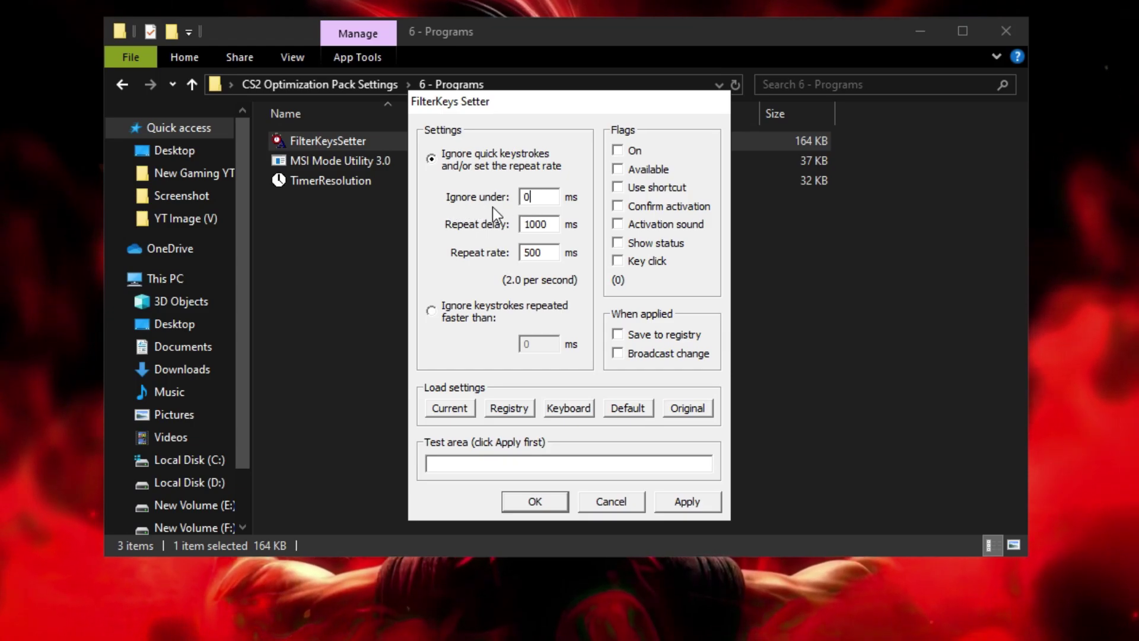
Set the FilterKeys repeat delay to 90 ms and the repeat rate to 25 ms, and confirm the settings
{"action": "type", "text": "90"}
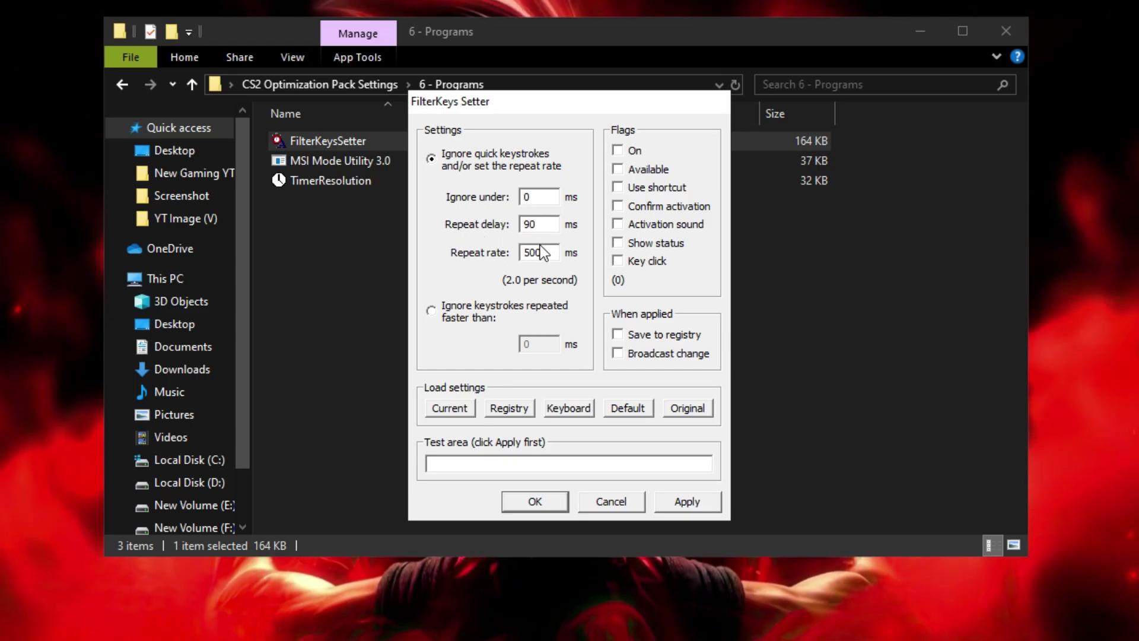
{"action": "double_click", "coordinate": [540, 246]}
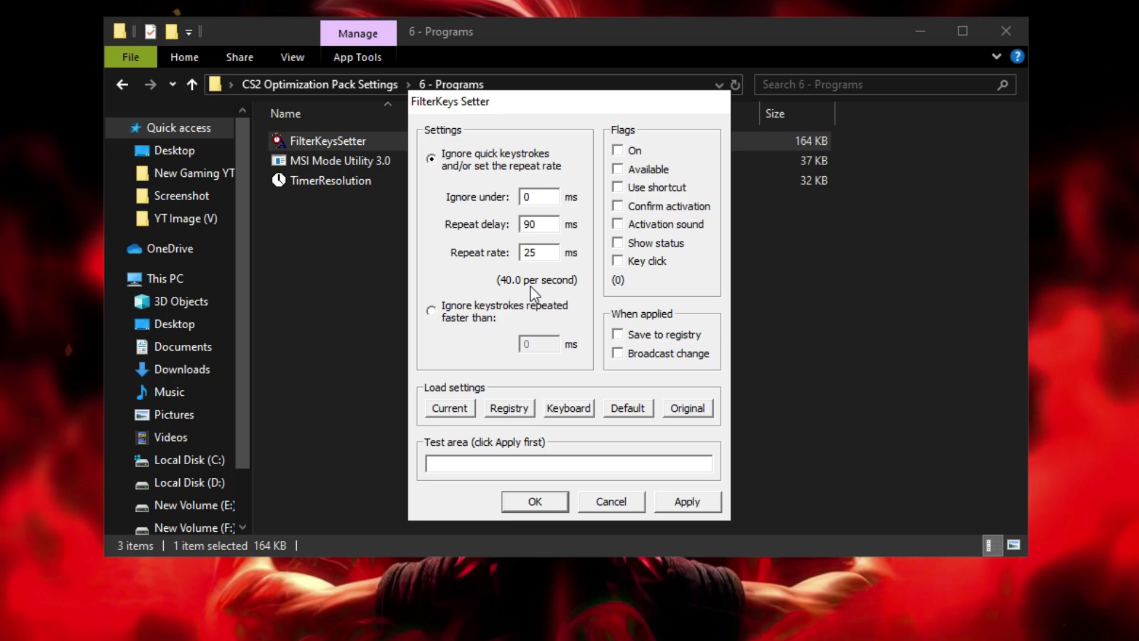
{"action": "left_click", "coordinate": [596, 496]}
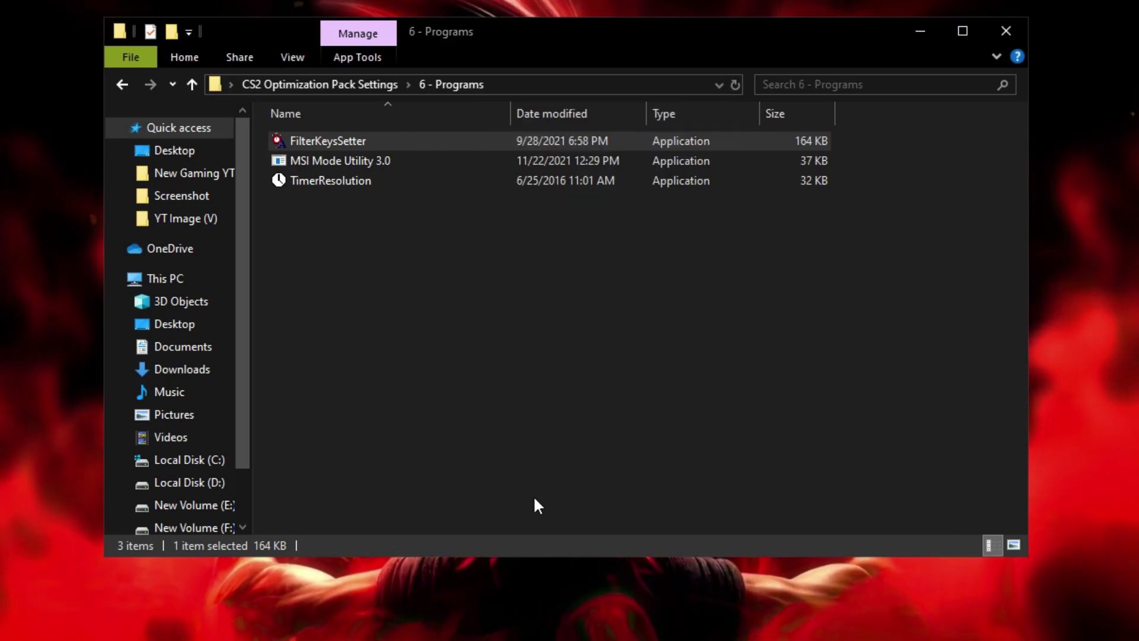
Run MSI Mode Utility 3.0 from the 6 - Programs folder as administrator and move its window toward the middle of the desktop
{"action": "left_click", "coordinate": [317, 165]}
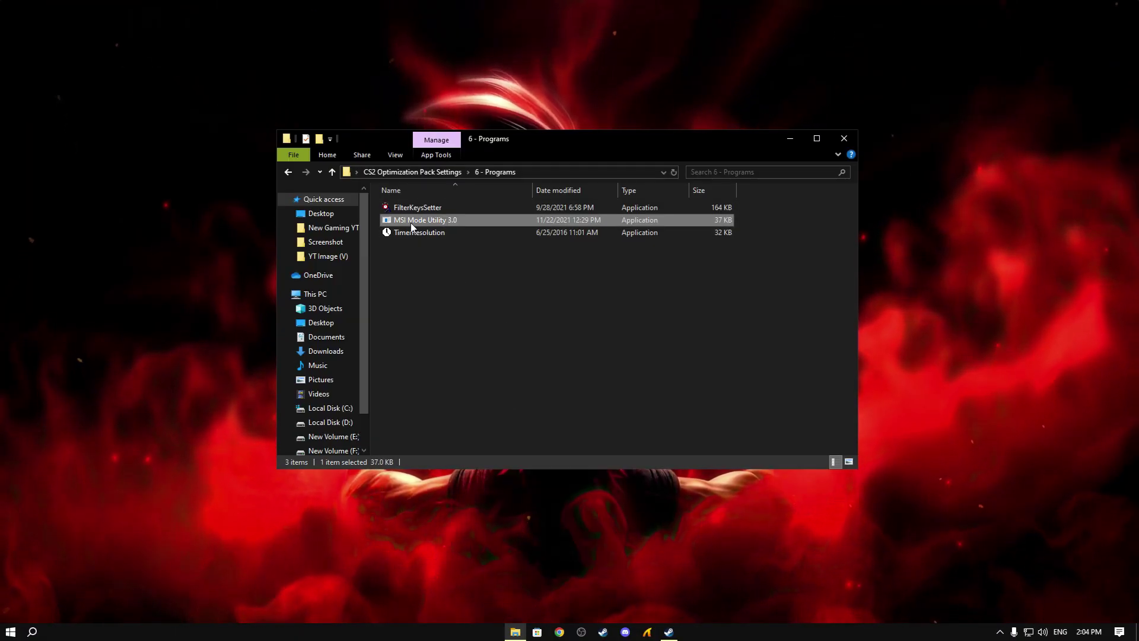
{"action": "right_click", "coordinate": [411, 227]}
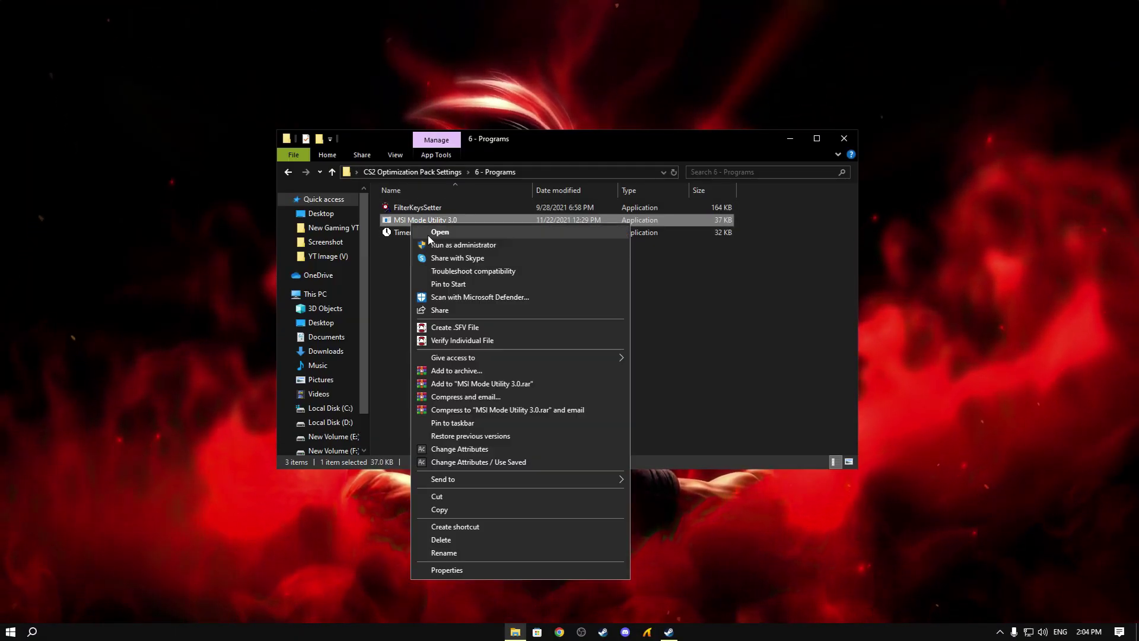
{"action": "left_click", "coordinate": [456, 248]}
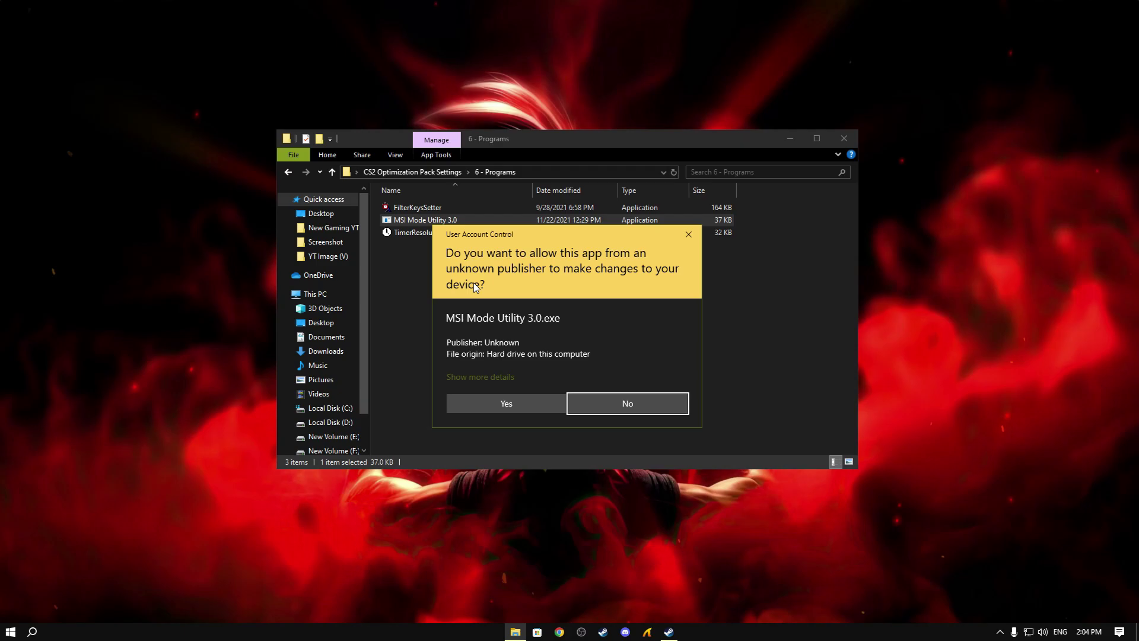
{"action": "left_click", "coordinate": [522, 398]}
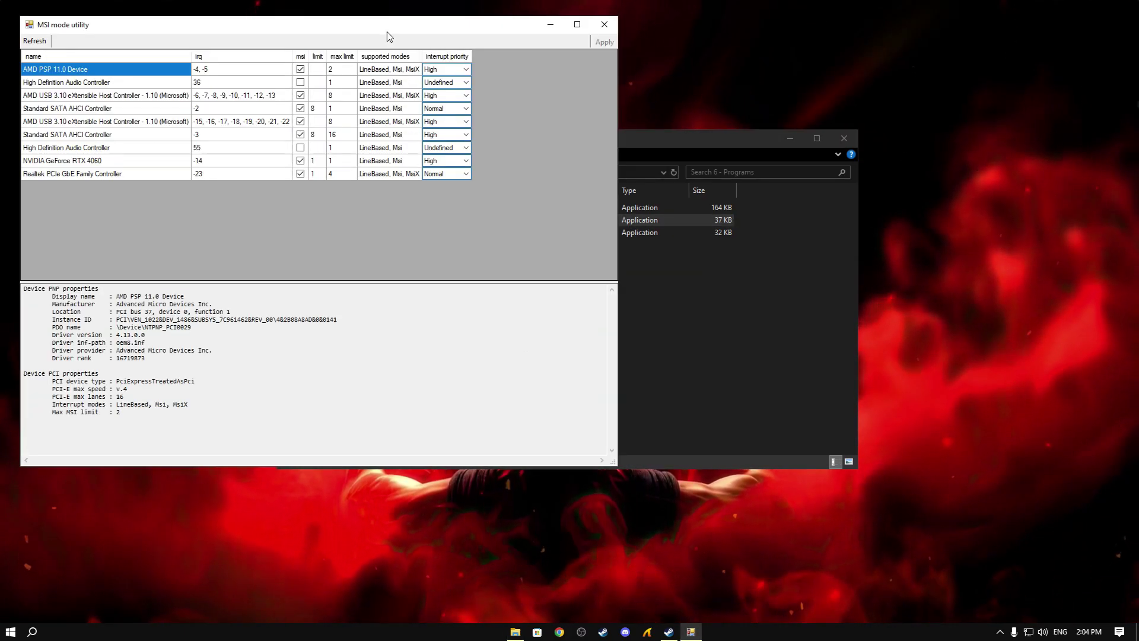
{"action": "left_click_drag", "start_coordinate": [386, 28], "coordinate": [614, 121]}
Set the interrupt priority to High for the AMD PSP 11.0 Device and the High Definition Audio Controller with irq 55
{"action": "left_click", "coordinate": [732, 95]}
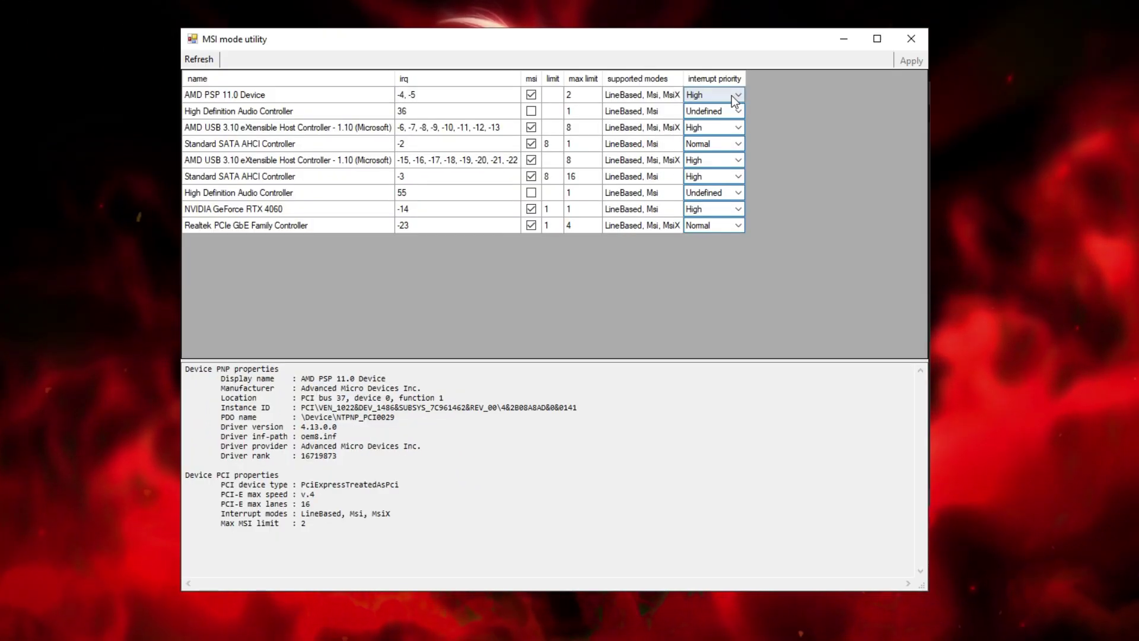
{"action": "left_click", "coordinate": [732, 95]}
{"action": "left_click", "coordinate": [695, 138]}
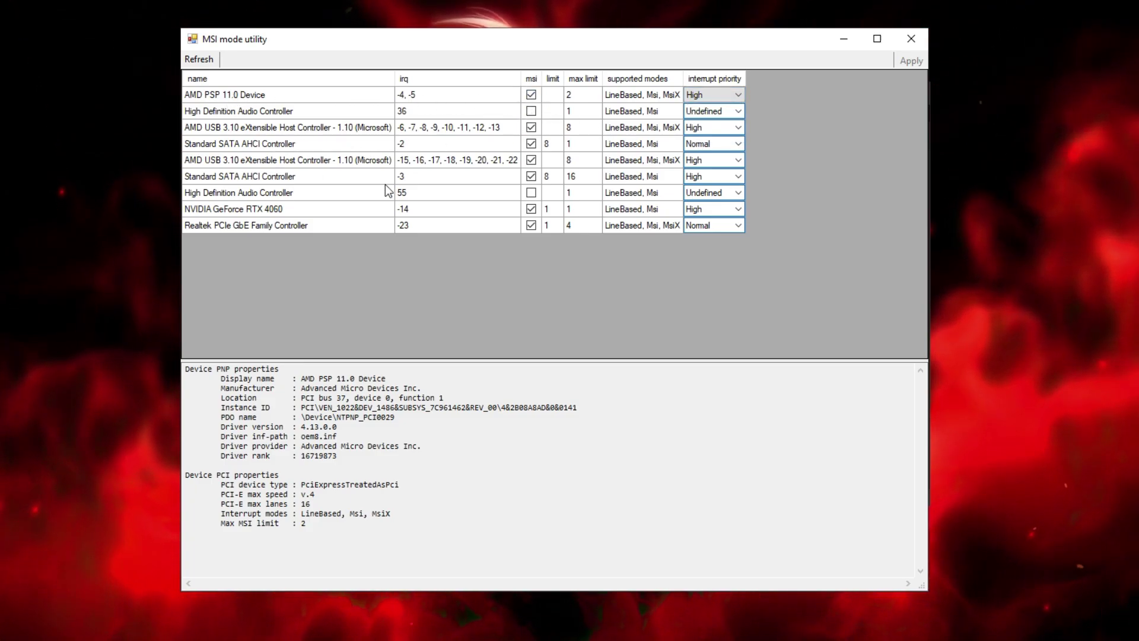
{"action": "left_click", "coordinate": [285, 194]}
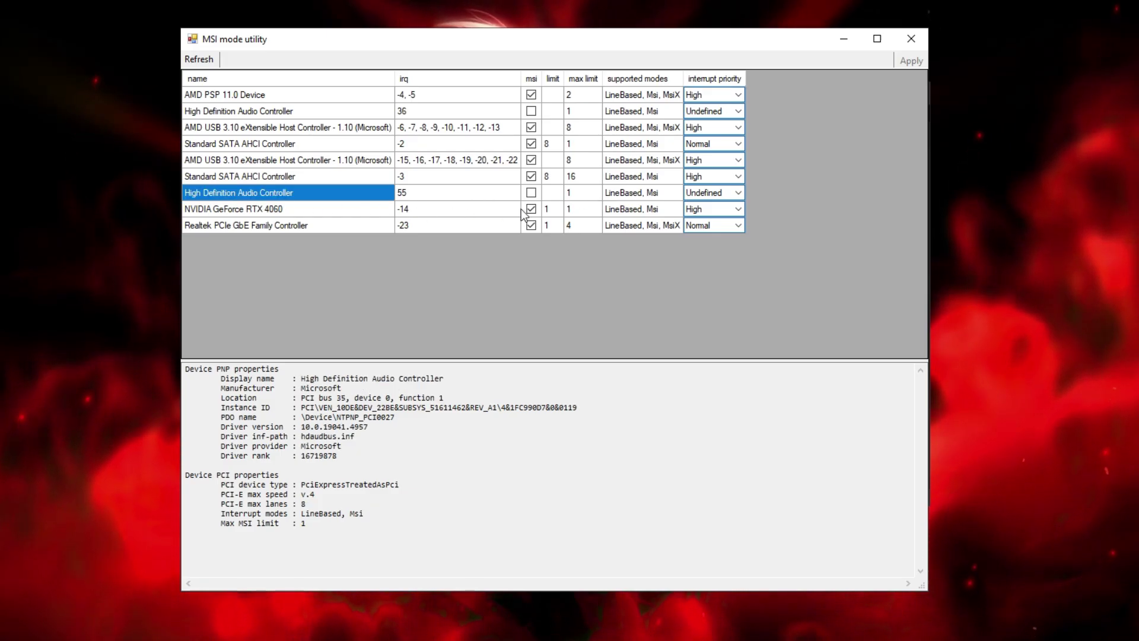
{"action": "left_click", "coordinate": [712, 198]}
{"action": "left_click", "coordinate": [735, 191]}
{"action": "left_click", "coordinate": [691, 236]}
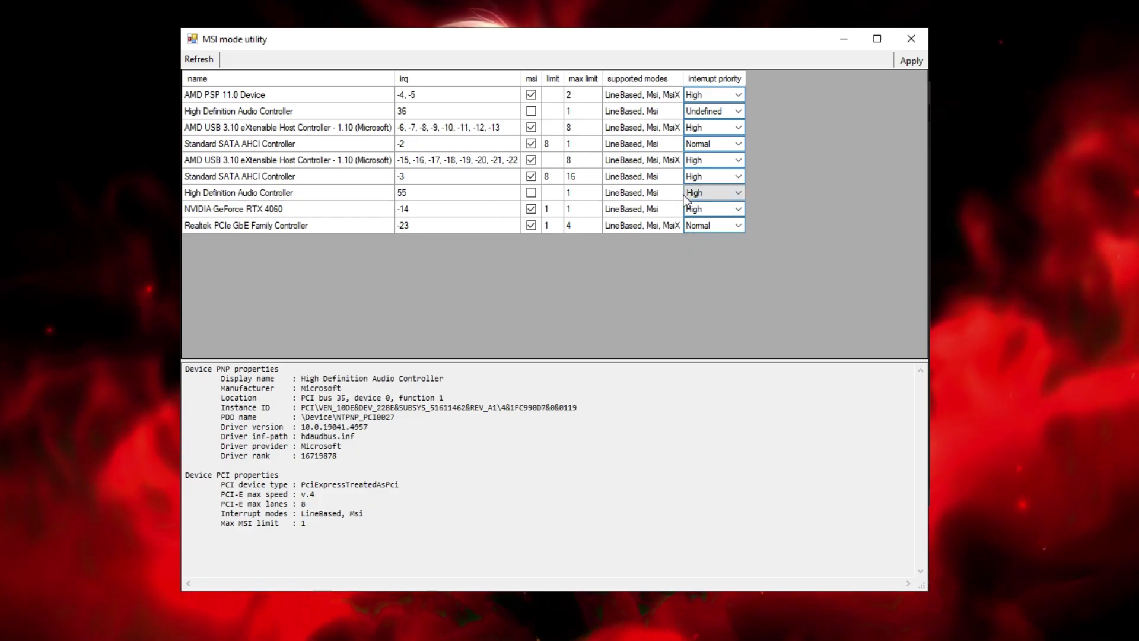
Set the interrupt priority to High for the Standard SATA AHCI Controller with irq -3 and the AMD USB 3.10 host controller with irq -15 to -22
{"action": "left_click", "coordinate": [374, 177]}
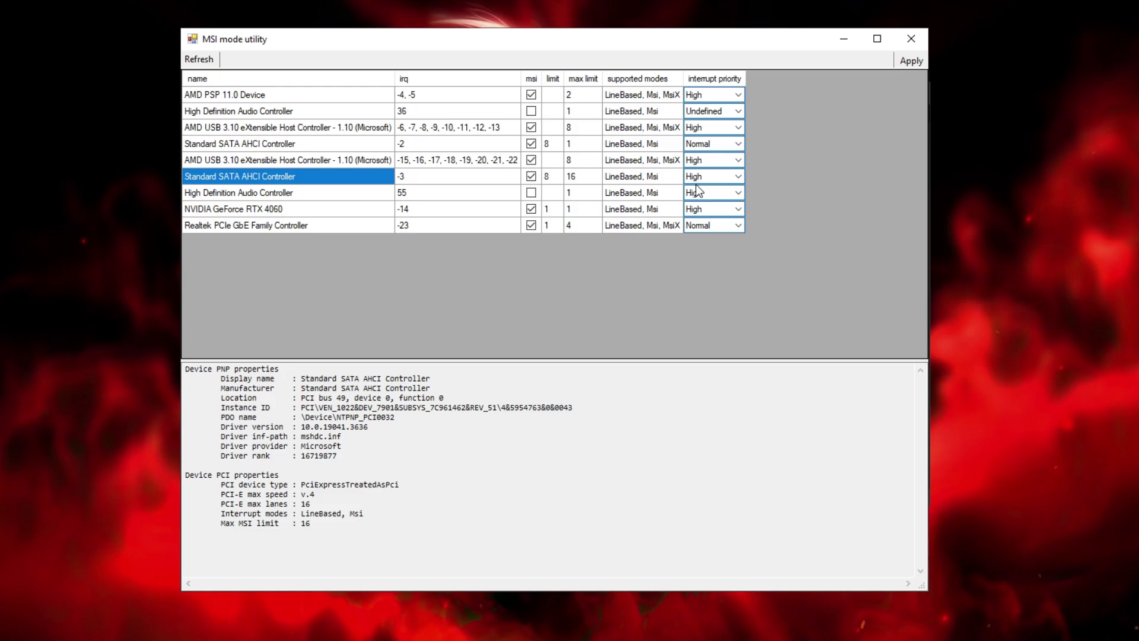
{"action": "left_click", "coordinate": [725, 181]}
{"action": "left_click", "coordinate": [697, 222]}
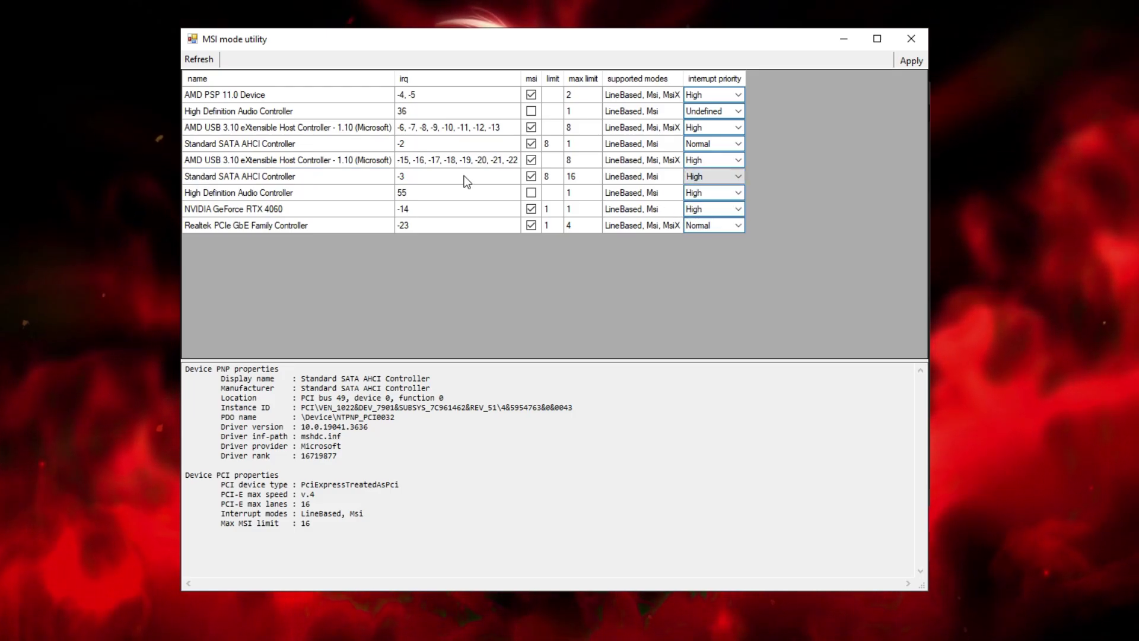
{"action": "left_click", "coordinate": [254, 164]}
{"action": "left_click", "coordinate": [712, 160]}
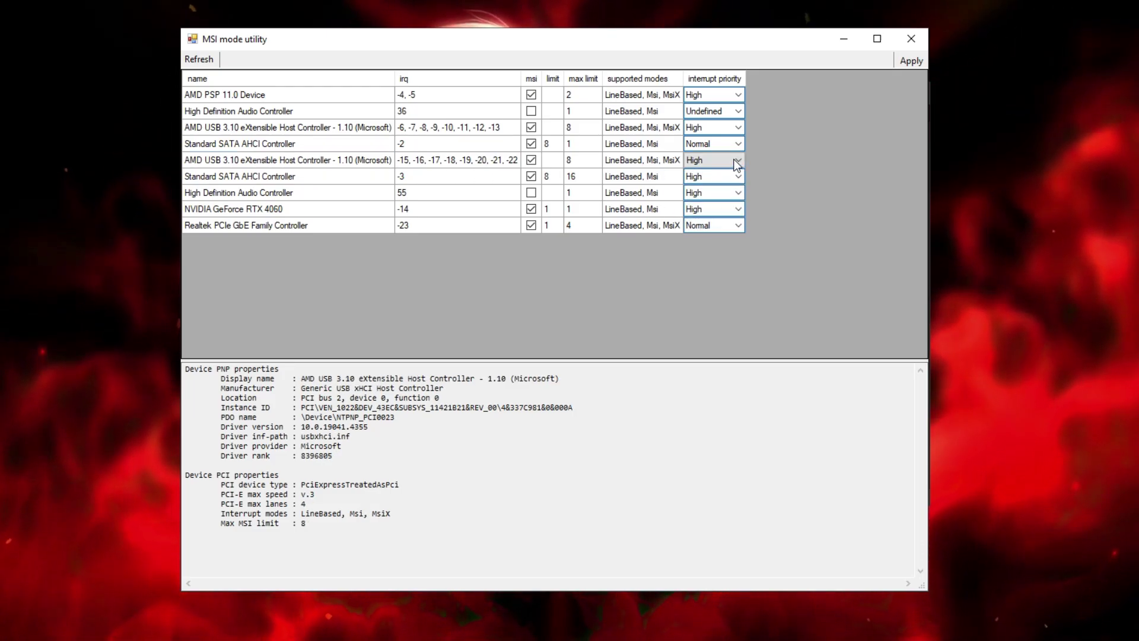
{"action": "left_click", "coordinate": [737, 160]}
{"action": "left_click", "coordinate": [701, 202]}
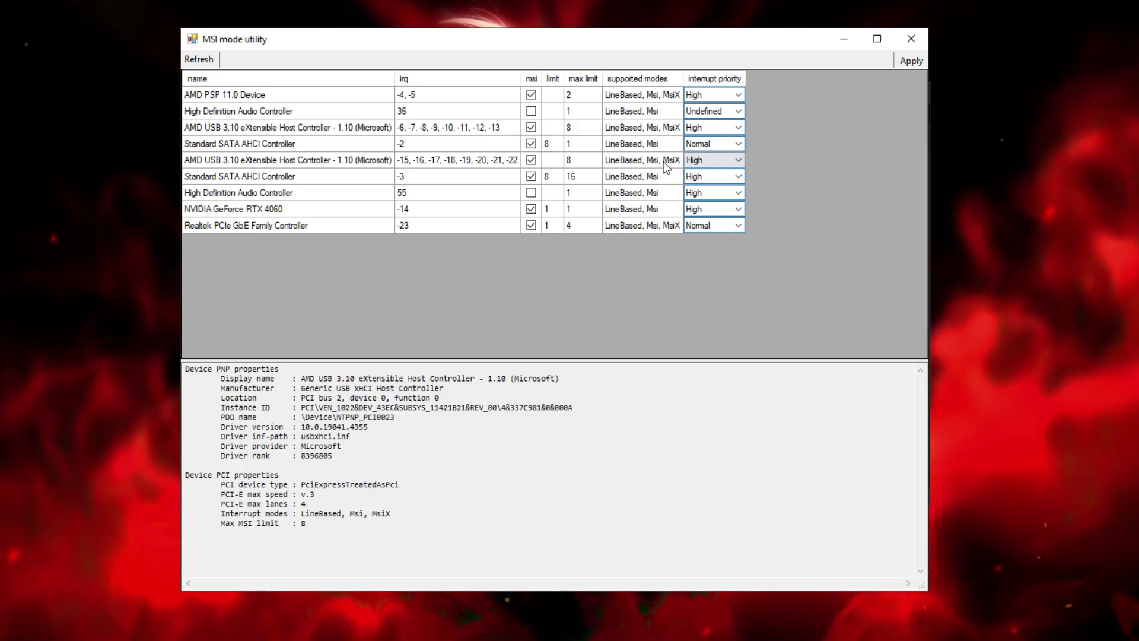
Set the interrupt priority to High for the AMD USB 3.10 host controller with irq -6 to -13, apply the changes and close the utility
{"action": "left_click", "coordinate": [281, 129]}
{"action": "left_click", "coordinate": [735, 128]}
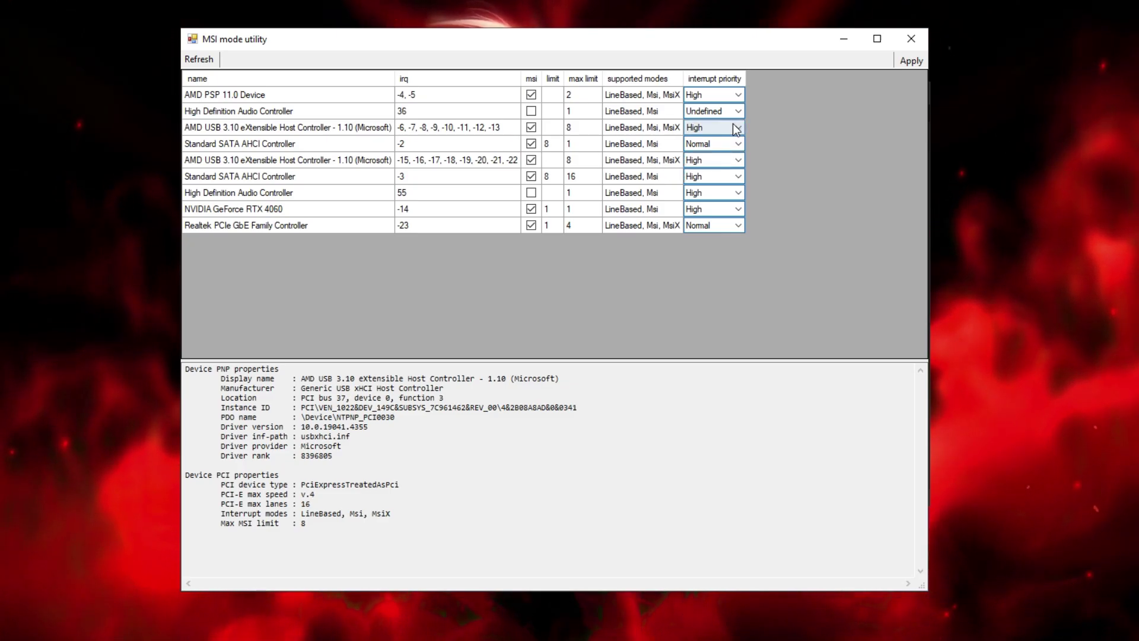
{"action": "left_click", "coordinate": [736, 128]}
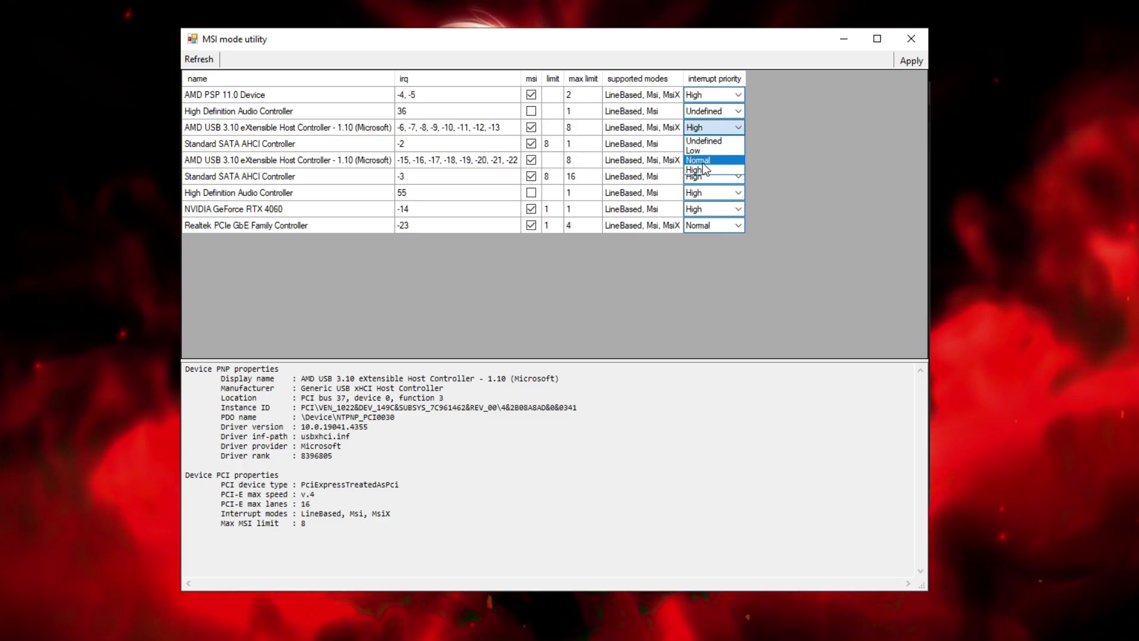
{"action": "left_click", "coordinate": [704, 168]}
{"action": "left_click", "coordinate": [900, 64]}
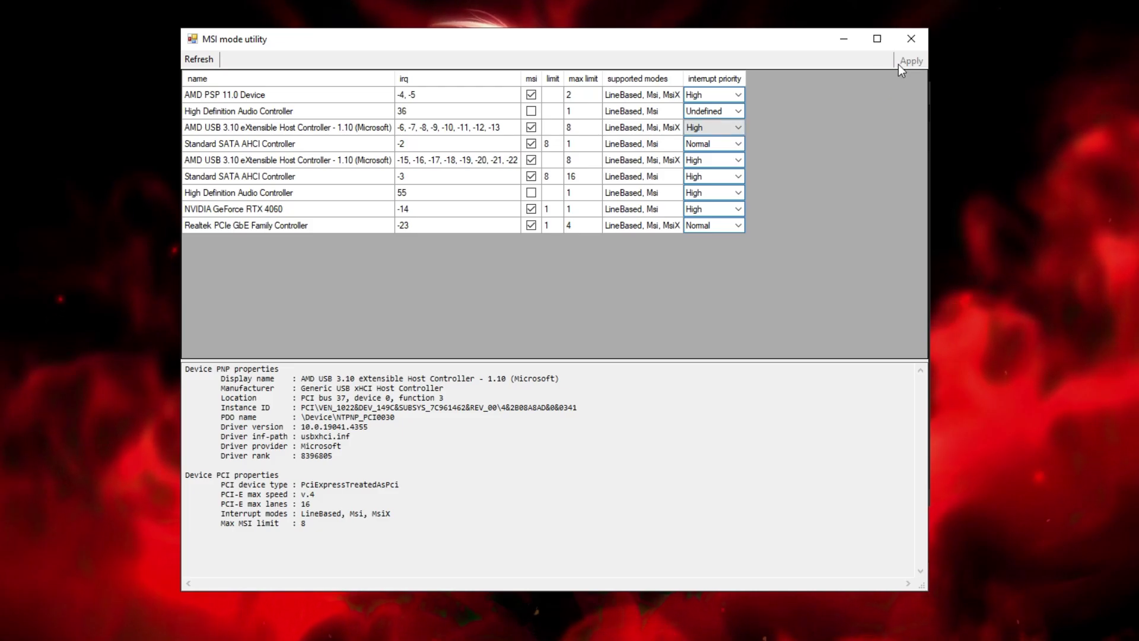
{"action": "left_click", "coordinate": [925, 39]}
Run TimerResolution from the 6 - Programs folder as administrator and allow it to make changes
{"action": "left_click", "coordinate": [377, 212]}
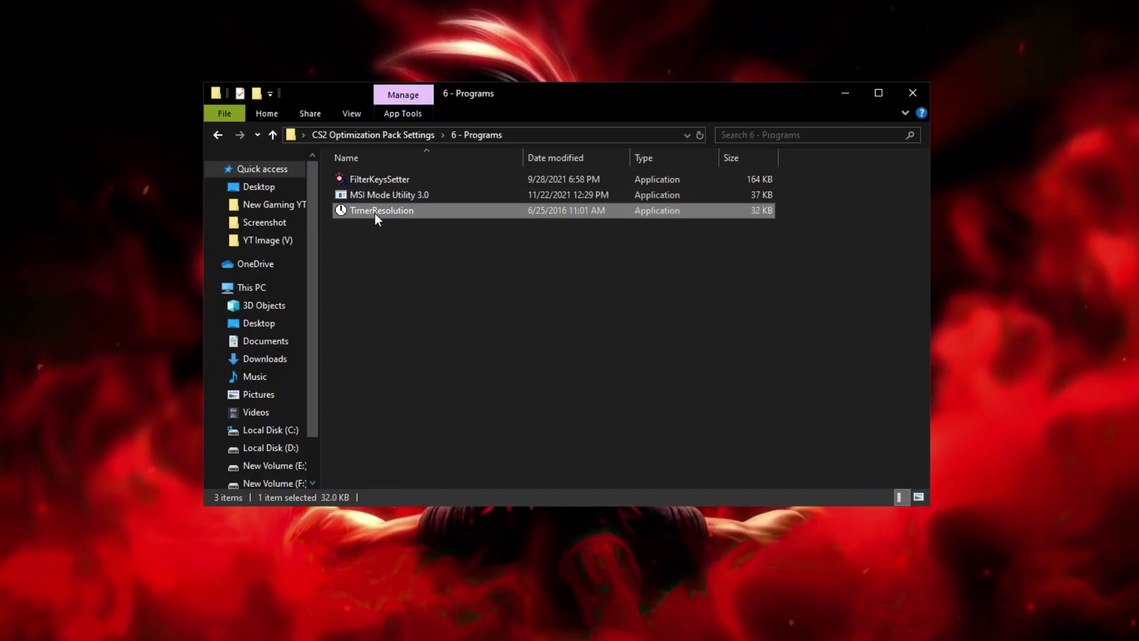
{"action": "right_click", "coordinate": [375, 213]}
{"action": "left_click", "coordinate": [440, 244]}
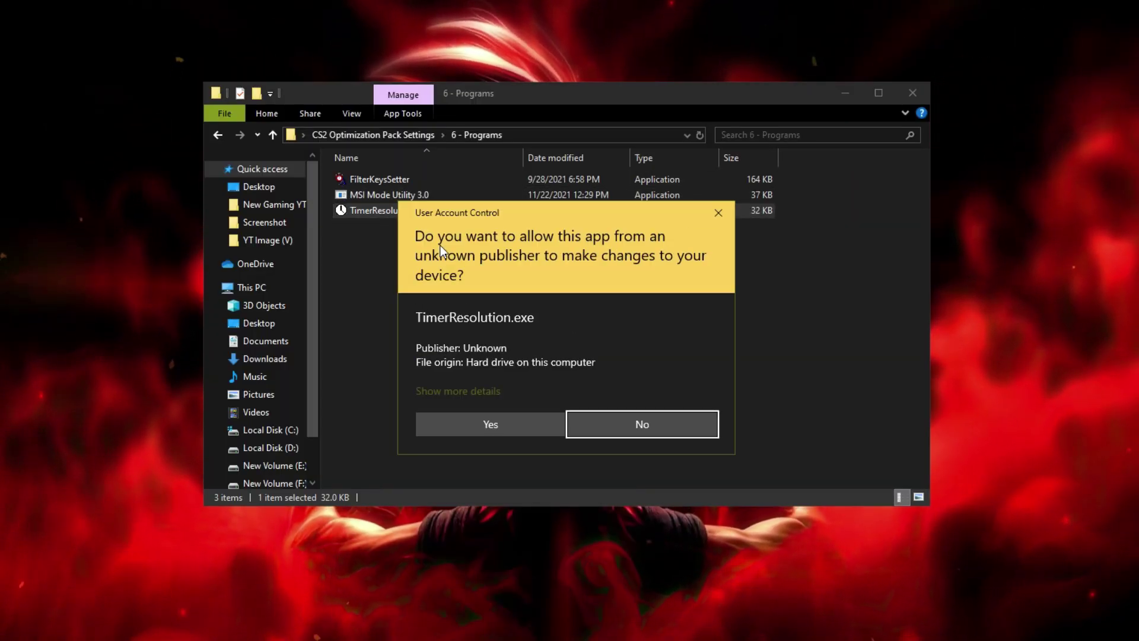
{"action": "left_click", "coordinate": [504, 427]}
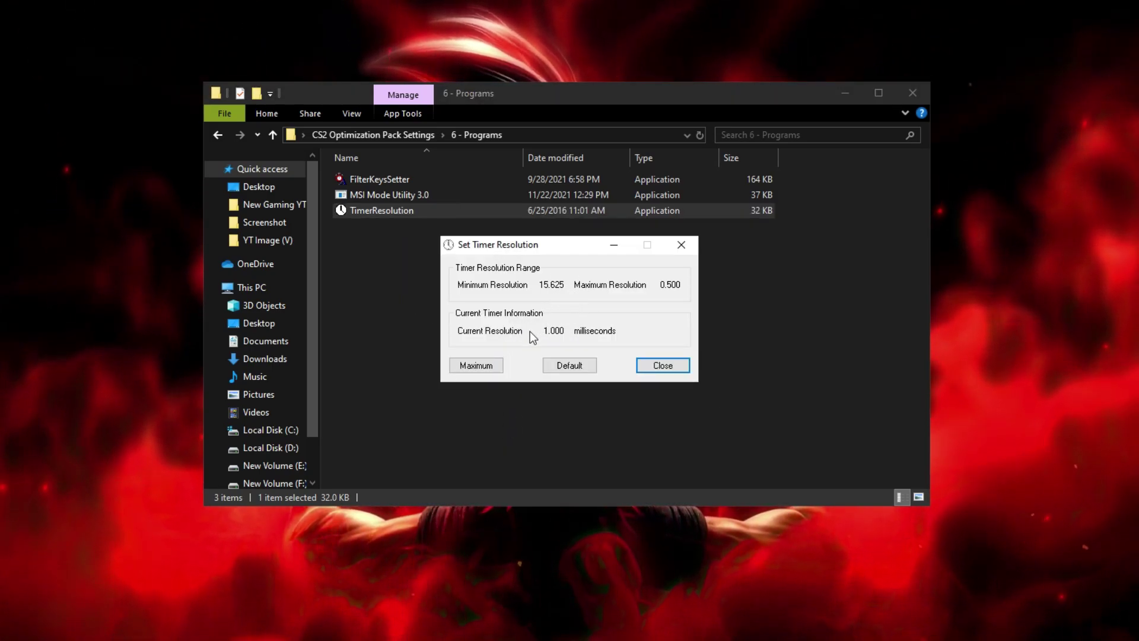
Set the timer to its maximum resolution of 0.500 milliseconds and close the Set Timer Resolution window
{"action": "left_click_drag", "start_coordinate": [564, 330], "coordinate": [588, 332]}
{"action": "left_click", "coordinate": [480, 364]}
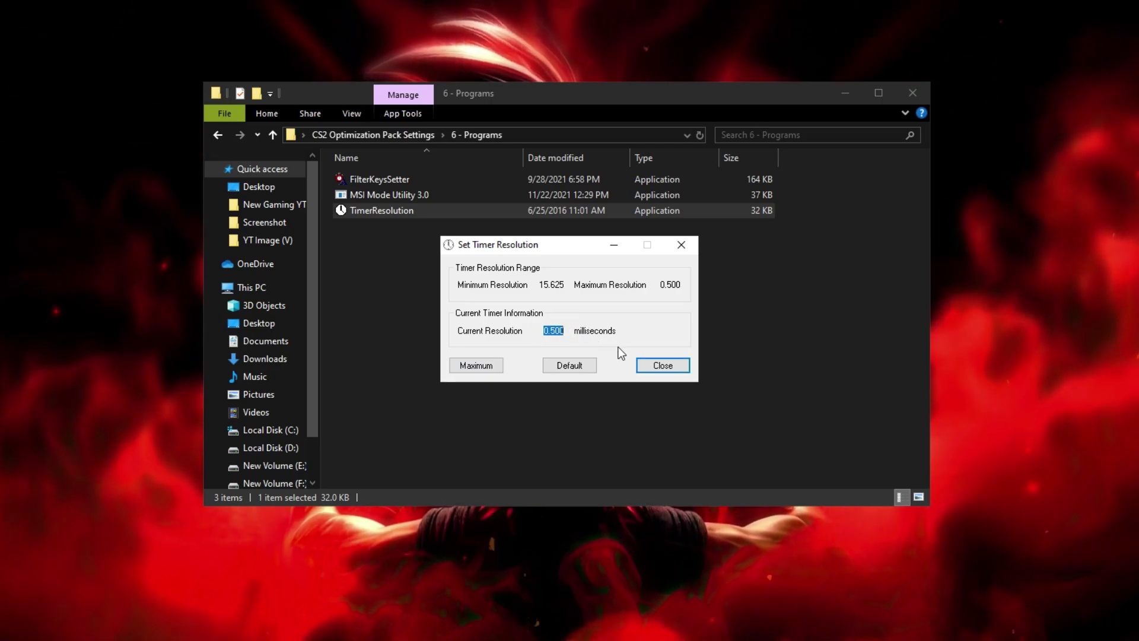
{"action": "left_click", "coordinate": [681, 245]}
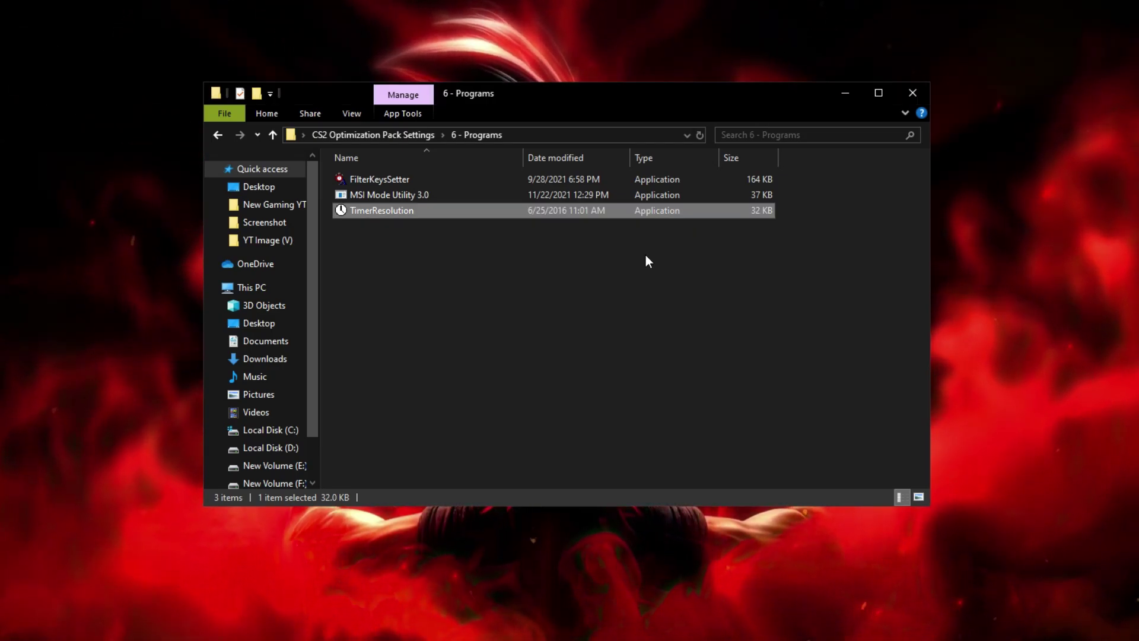
{"action": "left_click", "coordinate": [552, 259]}
Open the CS2 Commands To Boost FPS! text document from the 7 - CS2 Command Lines To Boost FPS folder
{"action": "left_click", "coordinate": [216, 136]}
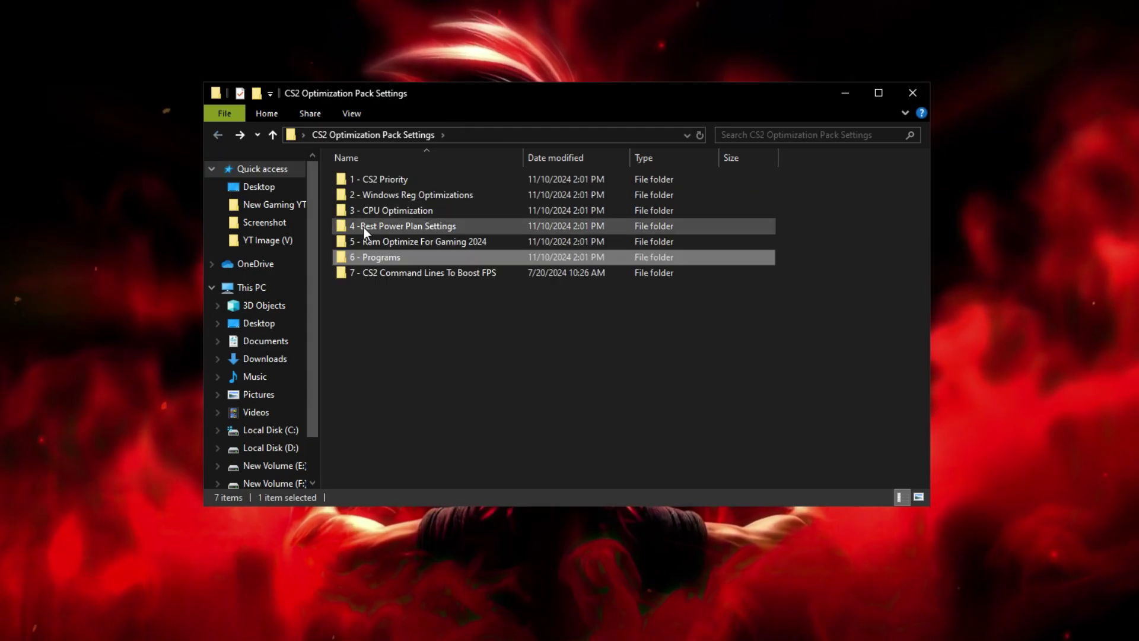
{"action": "right_click", "coordinate": [390, 272]}
{"action": "left_click", "coordinate": [435, 280]}
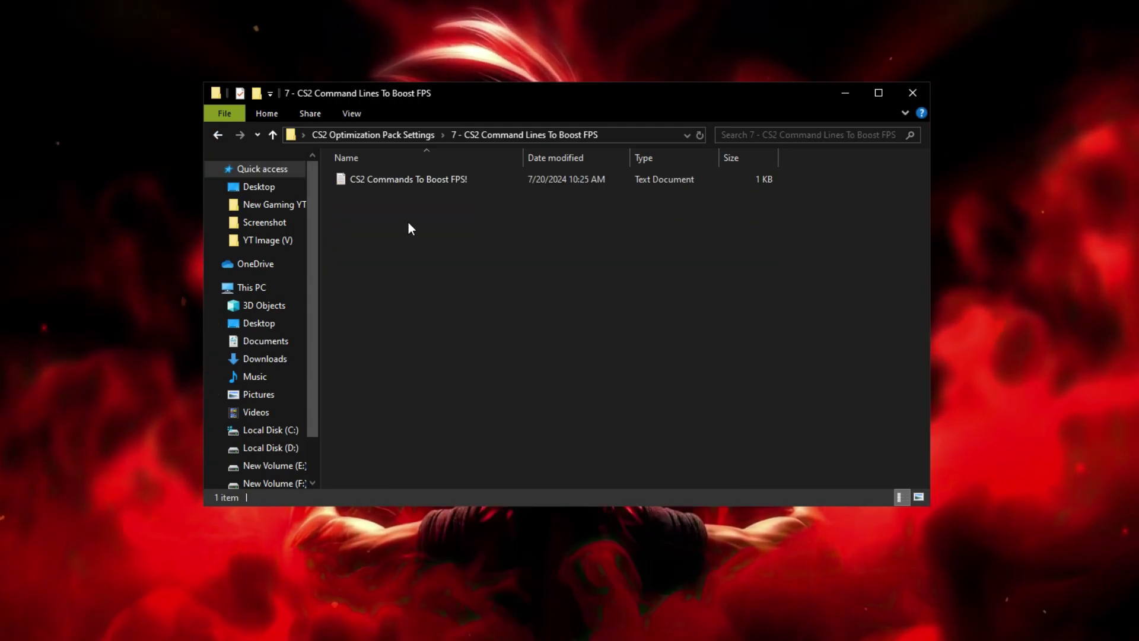
{"action": "left_click", "coordinate": [383, 187]}
{"action": "right_click", "coordinate": [382, 187]}
{"action": "left_click", "coordinate": [437, 198]}
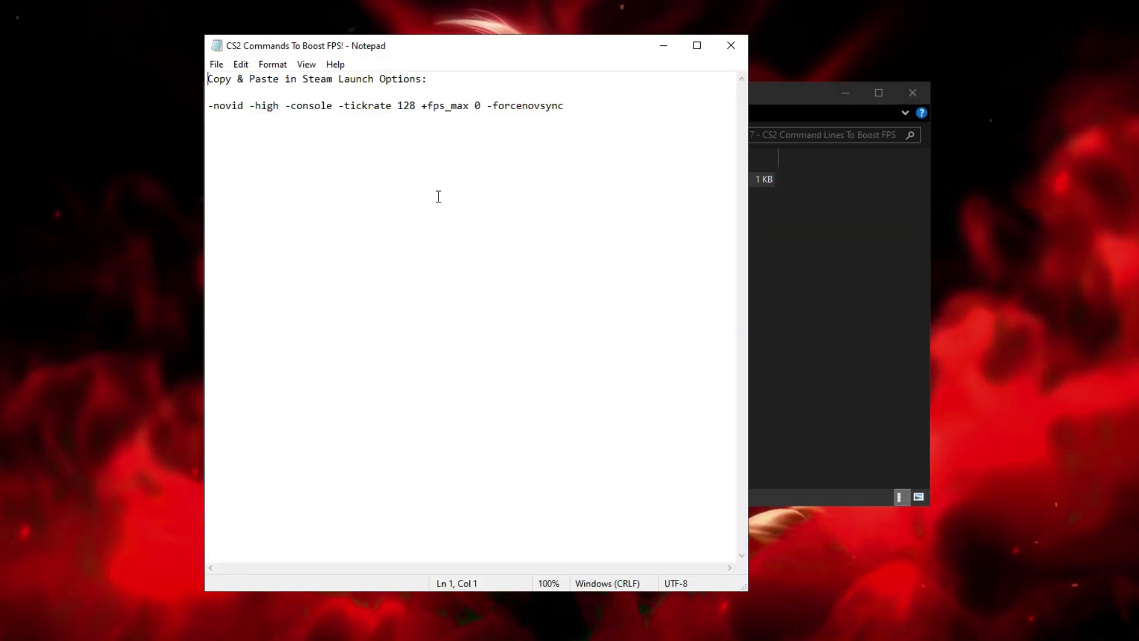
Copy the line "-novid -high -console -tickrate 128 +fps_max 0 -forcenovsync" and close the text document
{"action": "left_click_drag", "start_coordinate": [570, 114], "coordinate": [209, 108]}
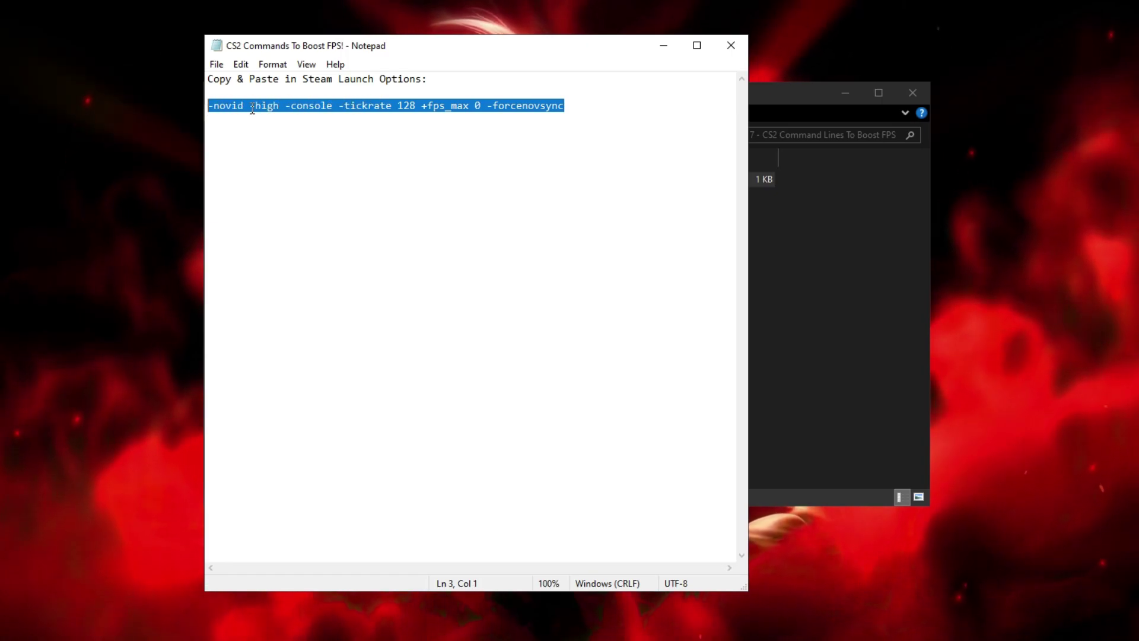
{"action": "right_click", "coordinate": [274, 112]}
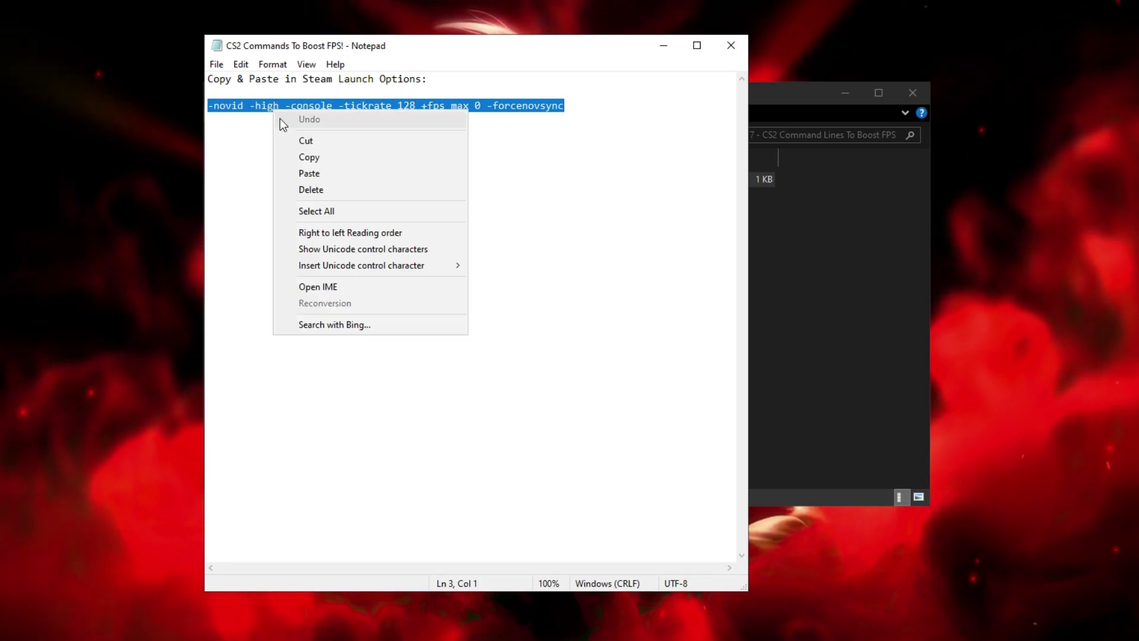
{"action": "left_click", "coordinate": [358, 158]}
{"action": "left_click", "coordinate": [468, 162]}
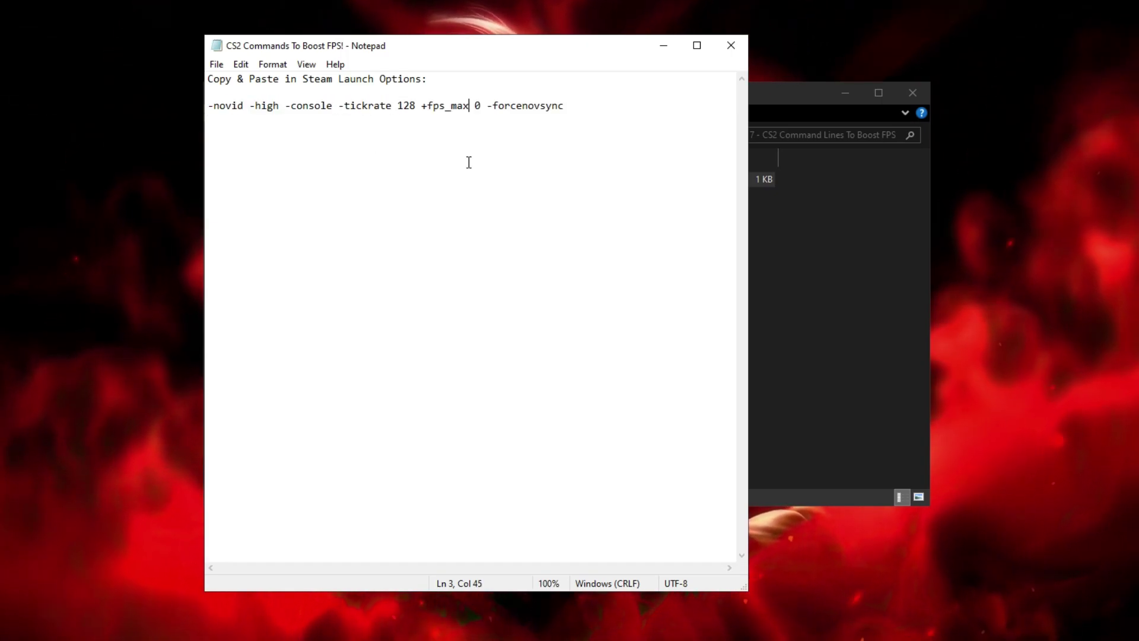
{"action": "left_click", "coordinate": [731, 45]}
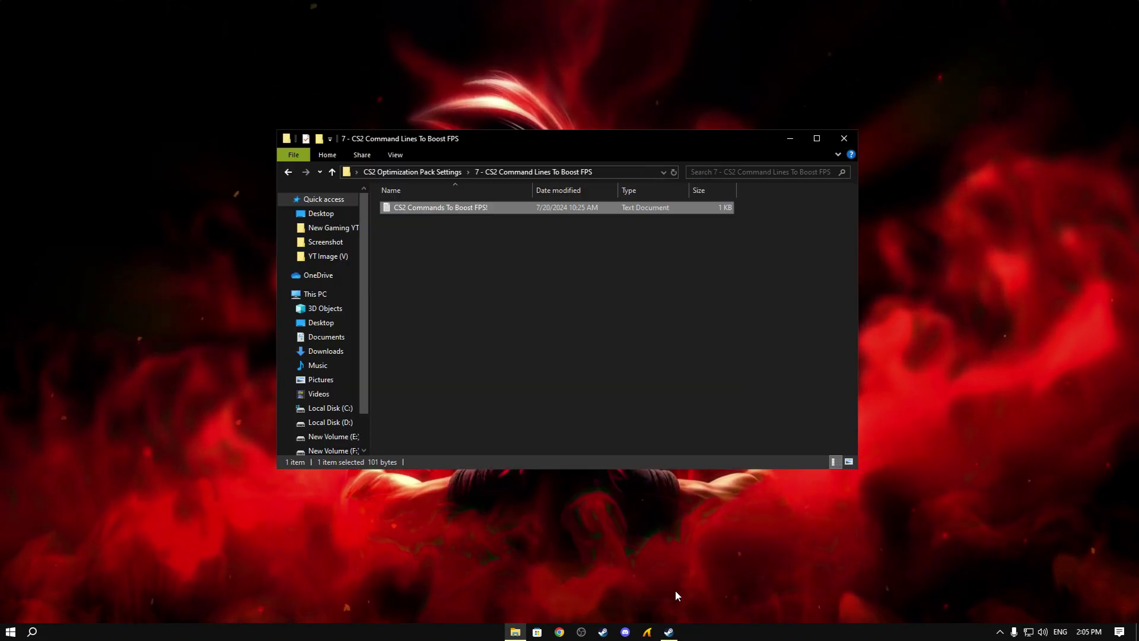
Switch to Steam and paste "-novid -high -console -tickrate 128 +fps_max 0 -forcenovsync" into Counter-Strike 2's launch options, closing its properties
{"action": "left_click", "coordinate": [669, 632]}
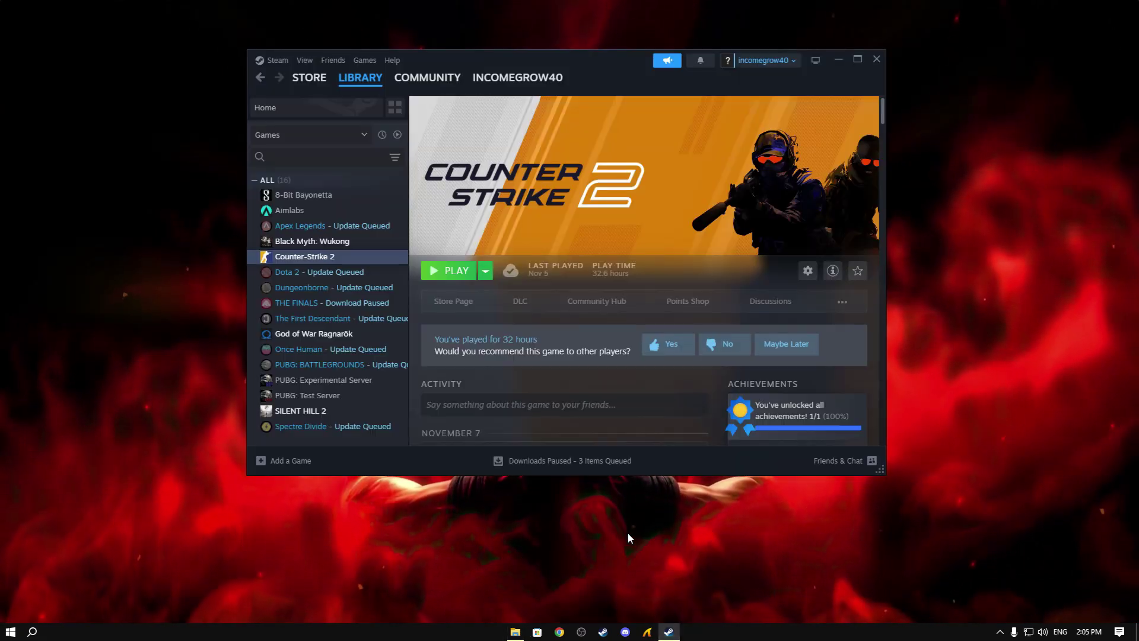
{"action": "right_click", "coordinate": [288, 258]}
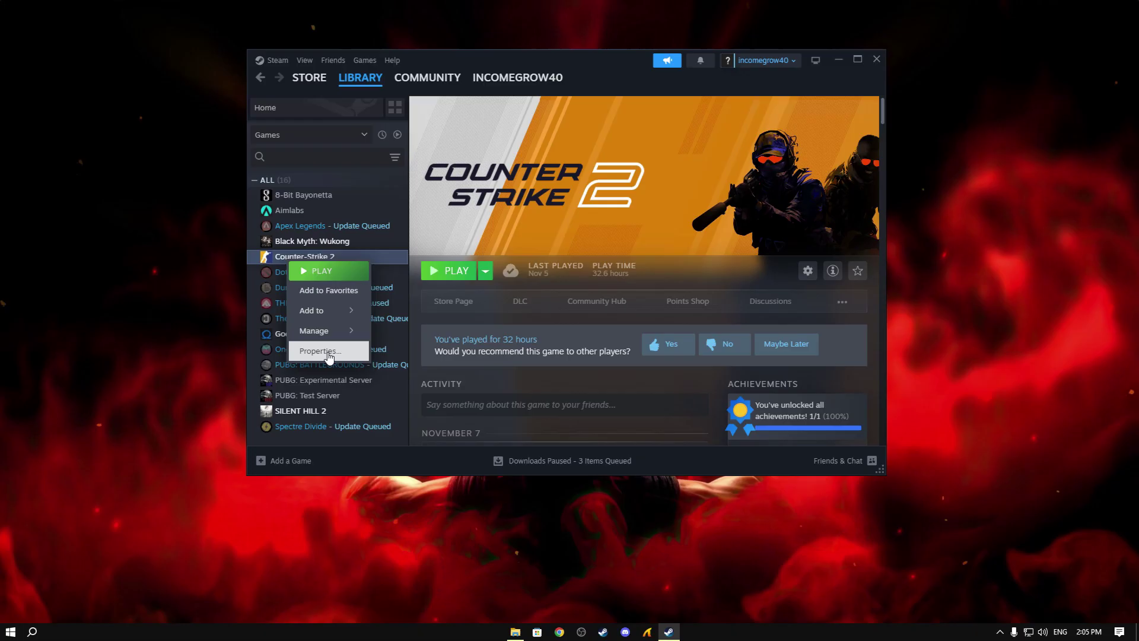
{"action": "left_click", "coordinate": [326, 351]}
{"action": "right_click", "coordinate": [479, 334]}
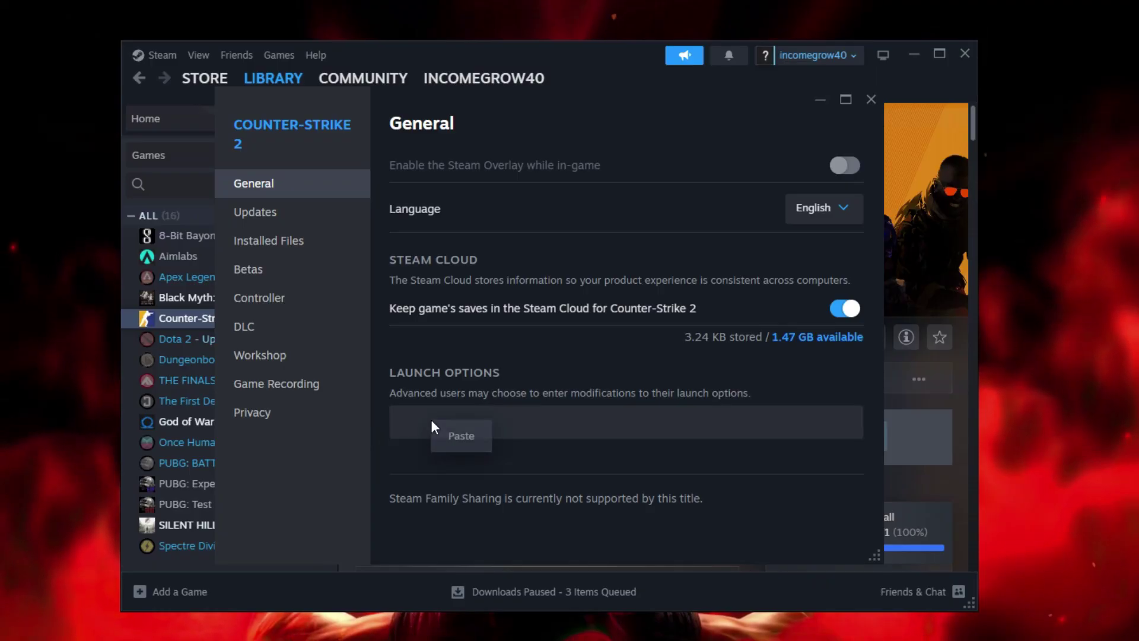
{"action": "left_click", "coordinate": [461, 436]}
{"action": "left_click_drag", "start_coordinate": [398, 422], "coordinate": [770, 419]}
{"action": "left_click", "coordinate": [753, 422]}
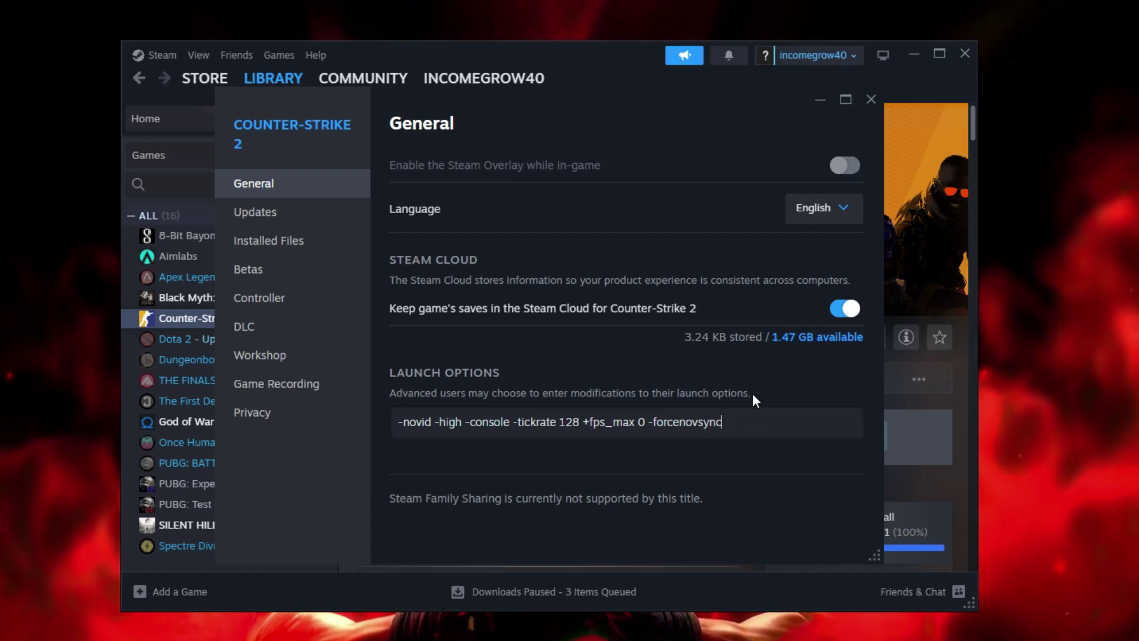
{"action": "left_click", "coordinate": [870, 98]}
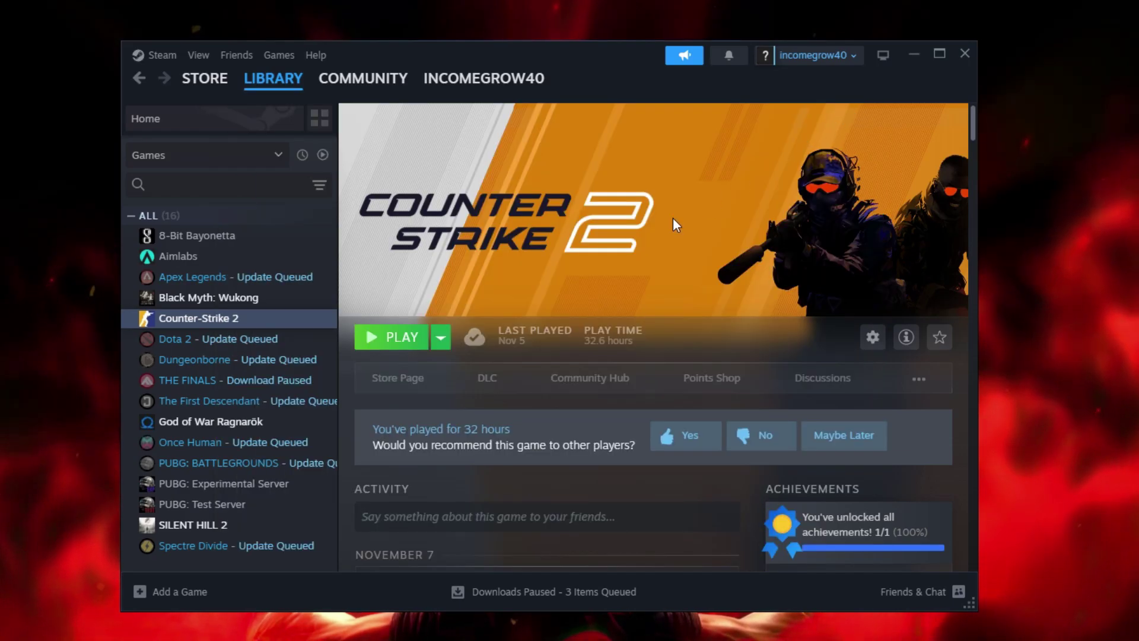
Launch Counter-Strike 2 and set Display Mode to Fullscreen in its video settings
{"action": "left_click", "coordinate": [394, 344]}
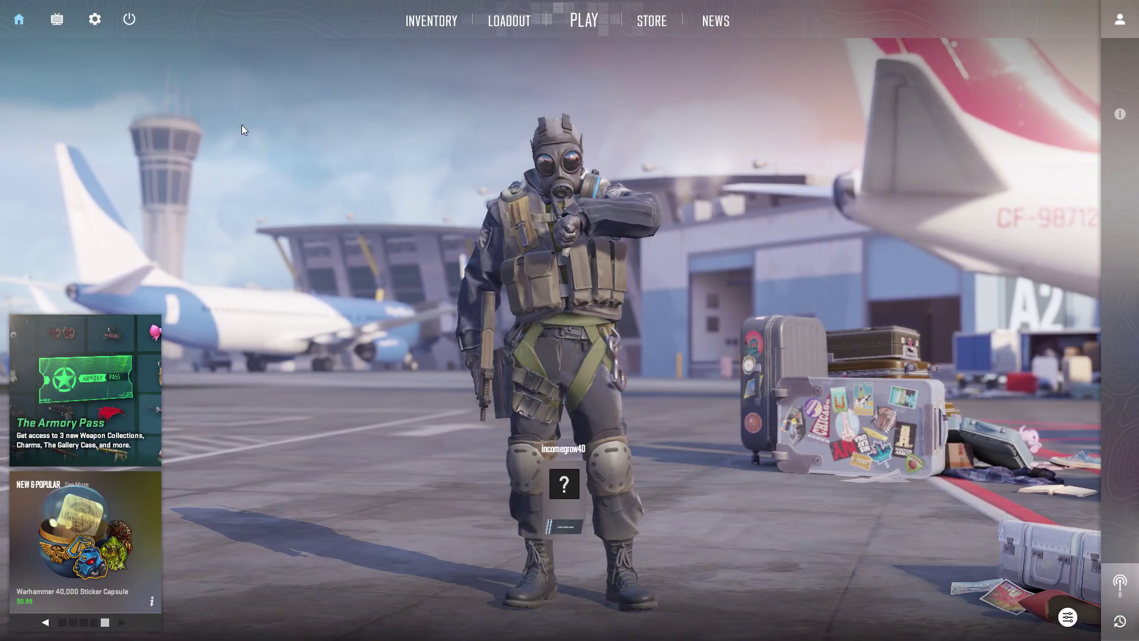
{"action": "left_click", "coordinate": [94, 21]}
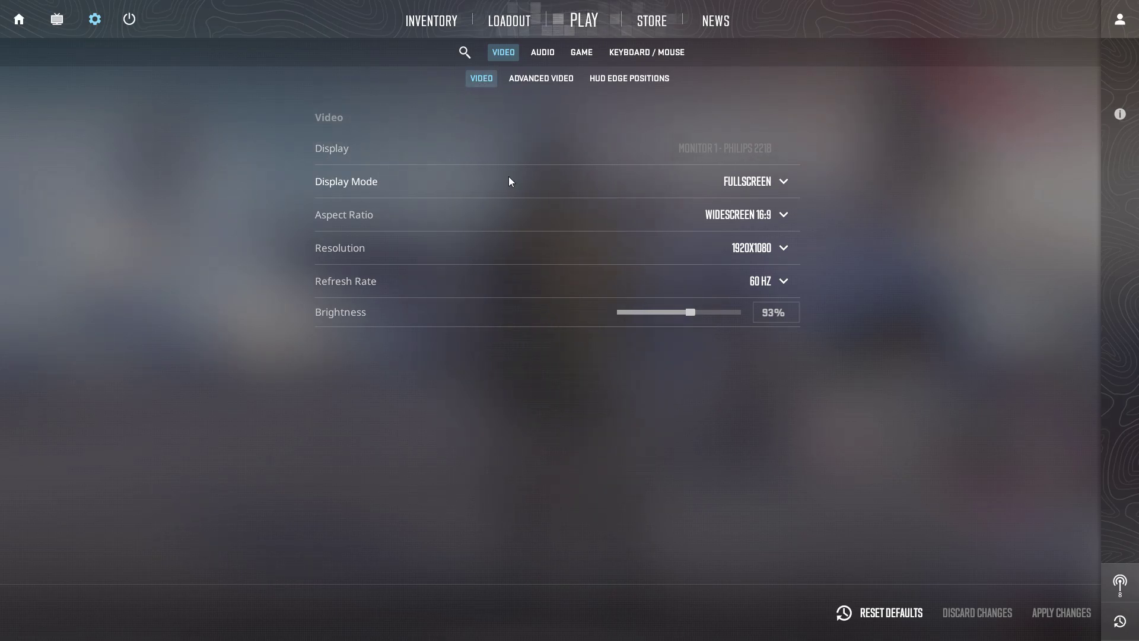
{"action": "left_click", "coordinate": [750, 181]}
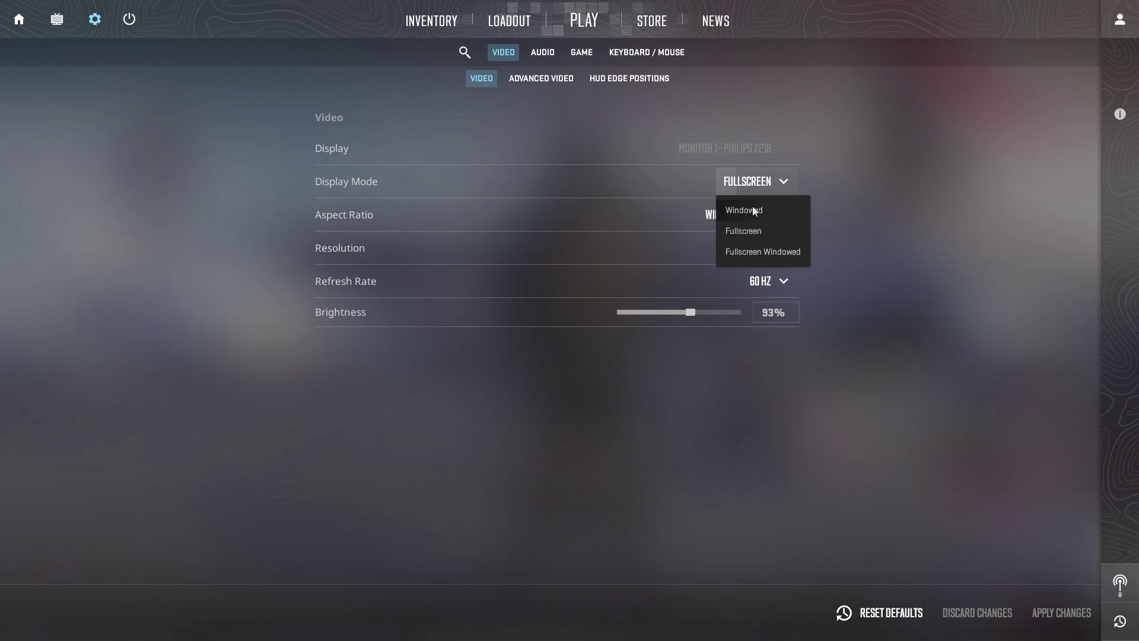
{"action": "left_click", "coordinate": [742, 241]}
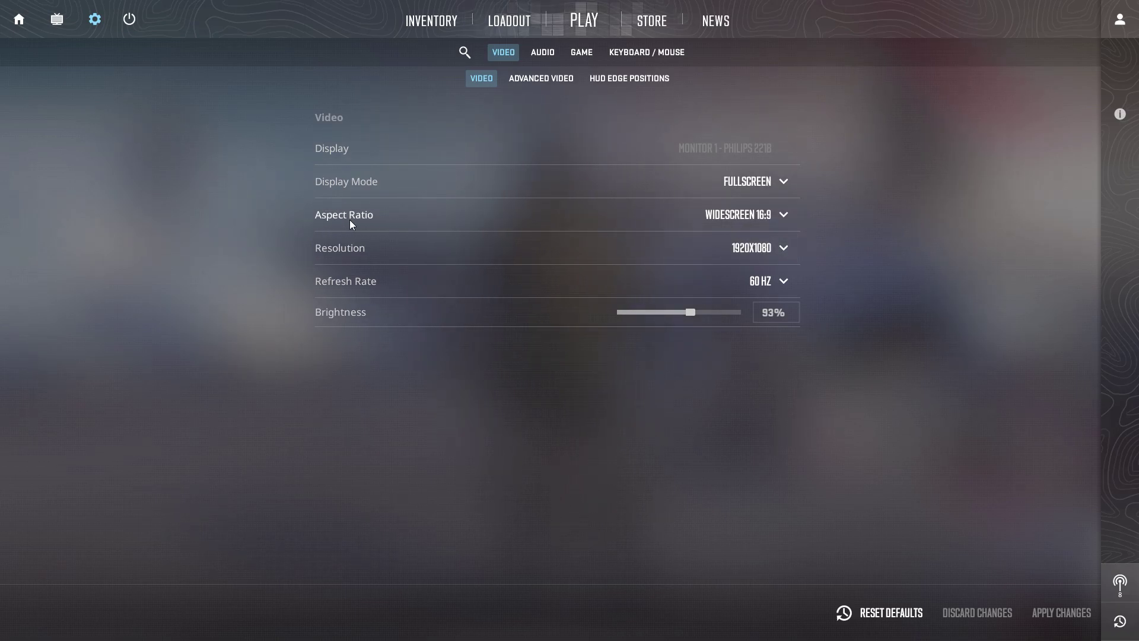
Set Aspect Ratio to Widescreen 16:9 and Resolution to 1920x1080
{"action": "left_click", "coordinate": [744, 221]}
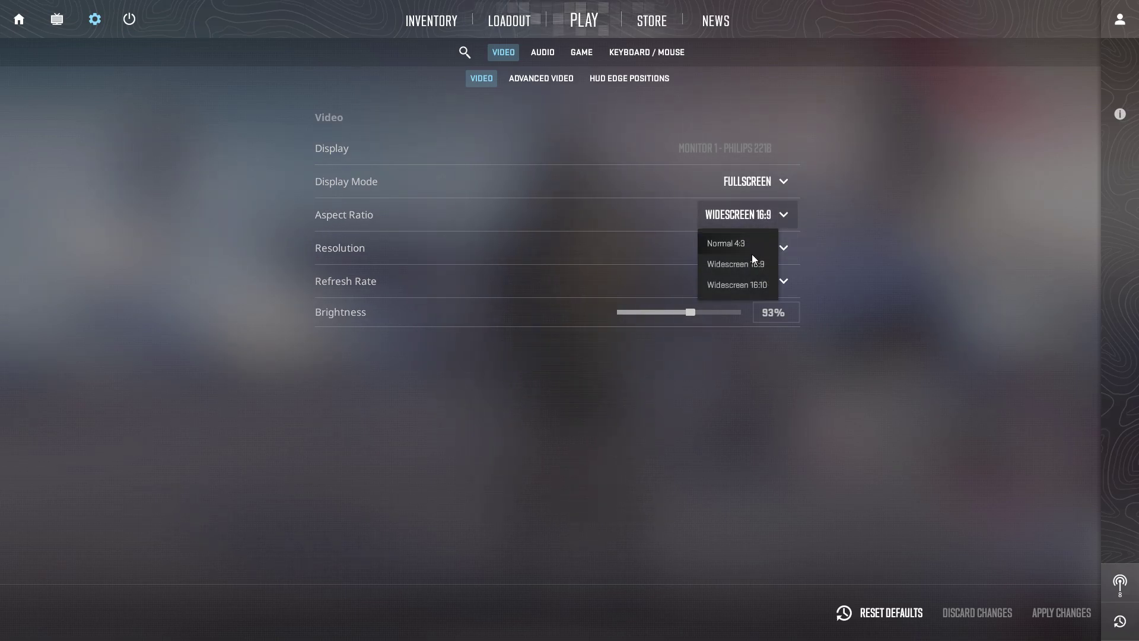
{"action": "left_click", "coordinate": [739, 264]}
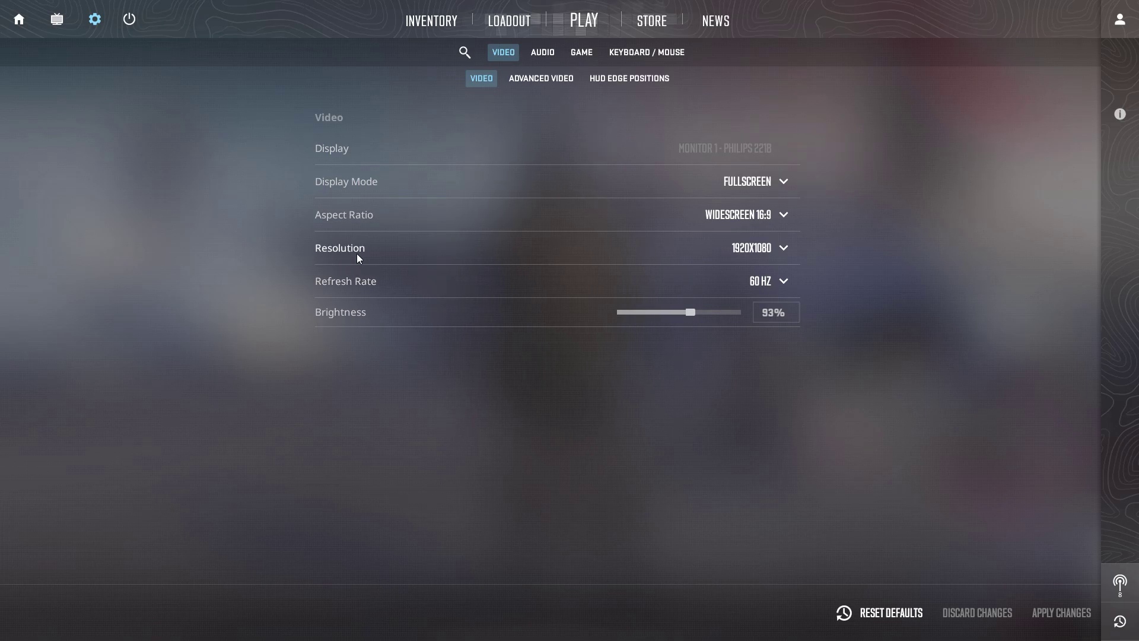
{"action": "left_click", "coordinate": [759, 249]}
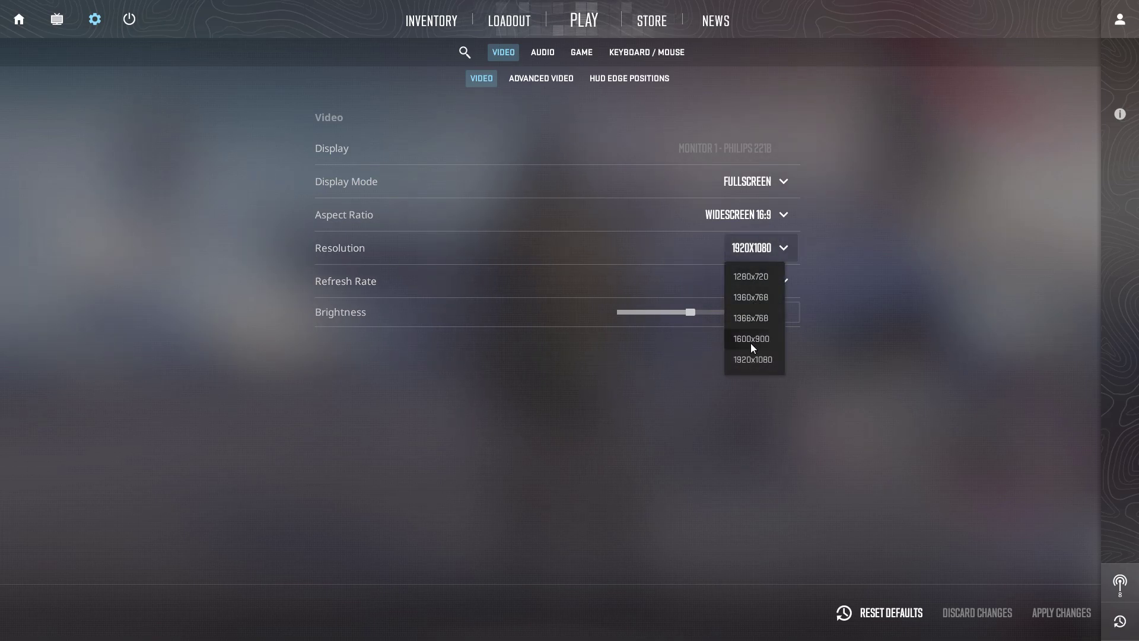
{"action": "left_click", "coordinate": [742, 367]}
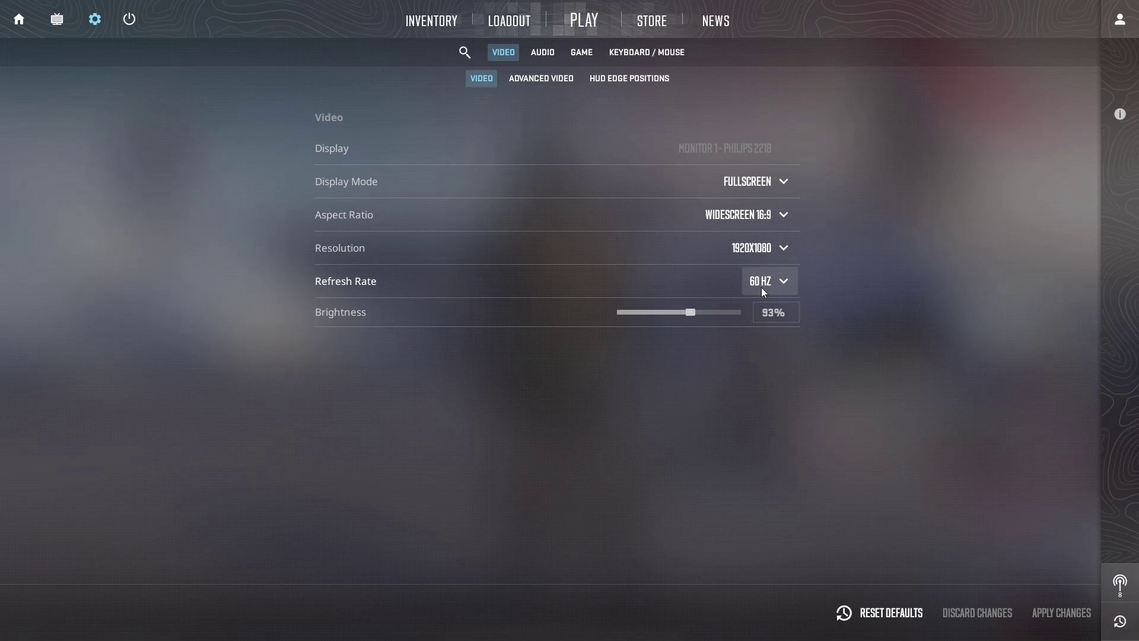
Set Boost Player Contrast to Enabled in the advanced video settings
{"action": "left_click", "coordinate": [518, 79]}
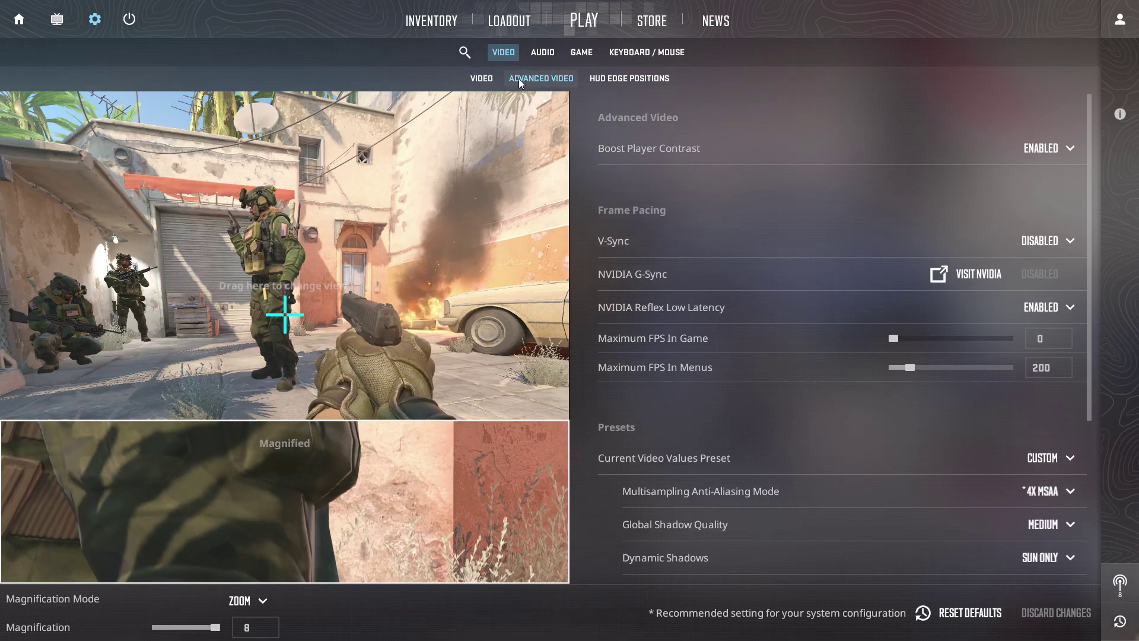
{"action": "left_click", "coordinate": [1056, 150]}
{"action": "left_click", "coordinate": [1041, 196]}
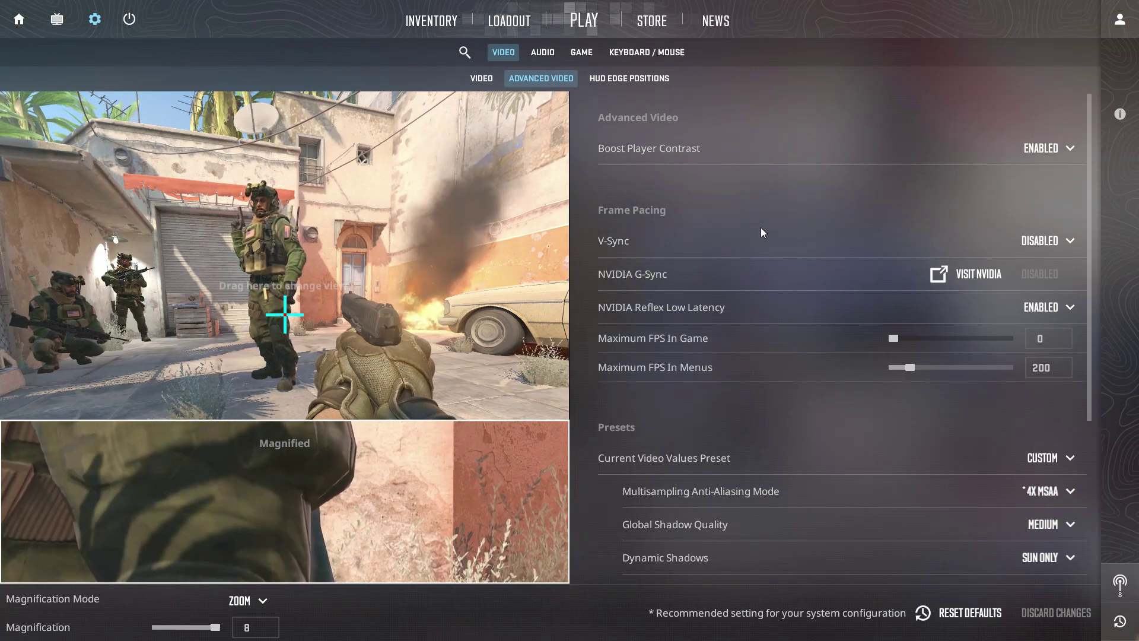
Set V-Sync to Disabled and NVIDIA Reflex Low Latency to Enabled
{"action": "left_click", "coordinate": [1053, 241]}
{"action": "left_click", "coordinate": [1039, 272]}
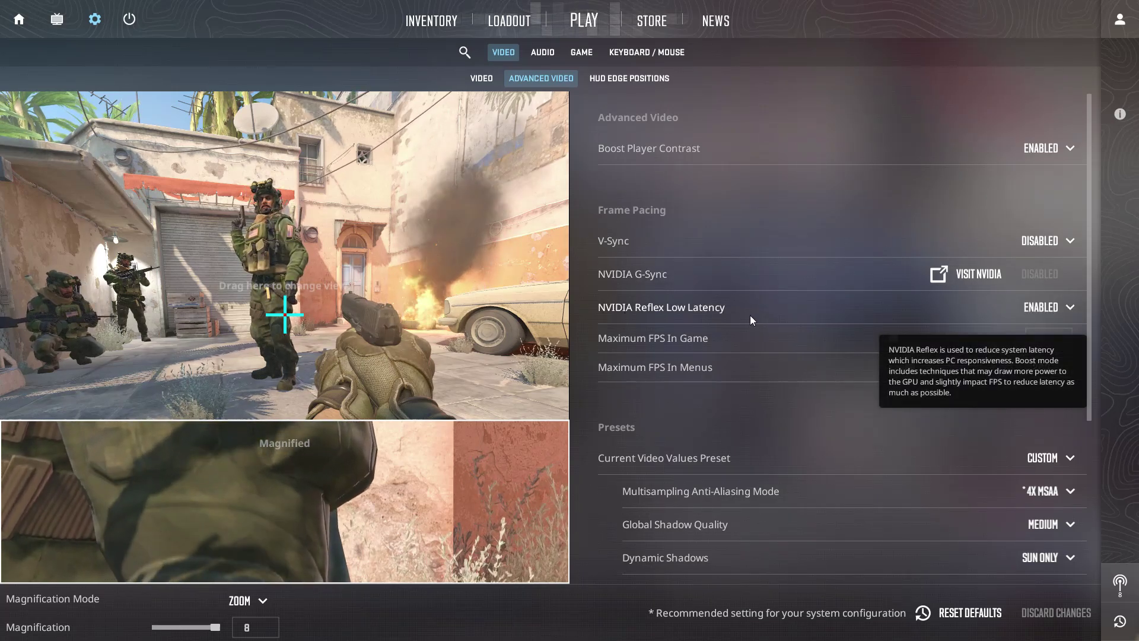
{"action": "left_click", "coordinate": [1038, 308]}
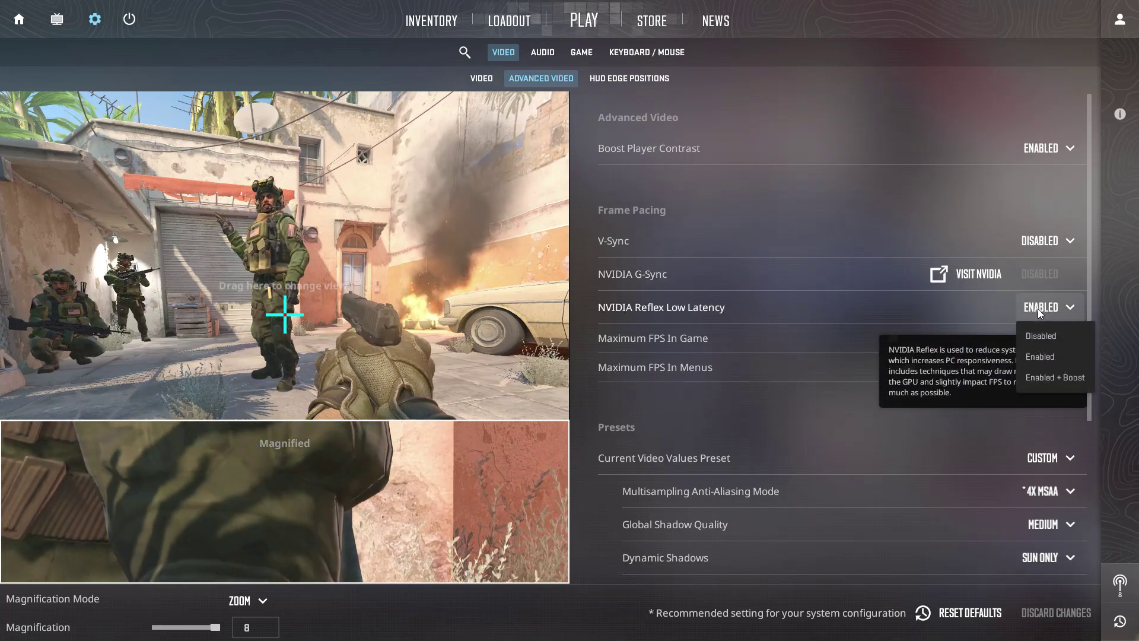
{"action": "left_click", "coordinate": [1038, 358]}
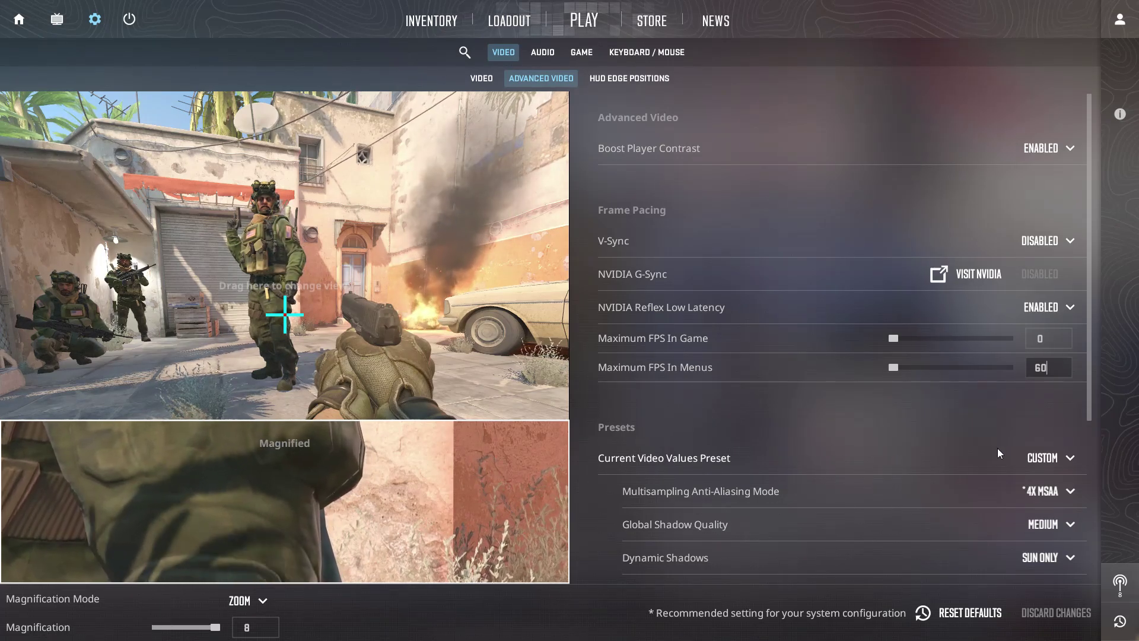
Set the video values preset to Custom and Multisampling Anti-Aliasing Mode to None
{"action": "left_click", "coordinate": [1032, 452]}
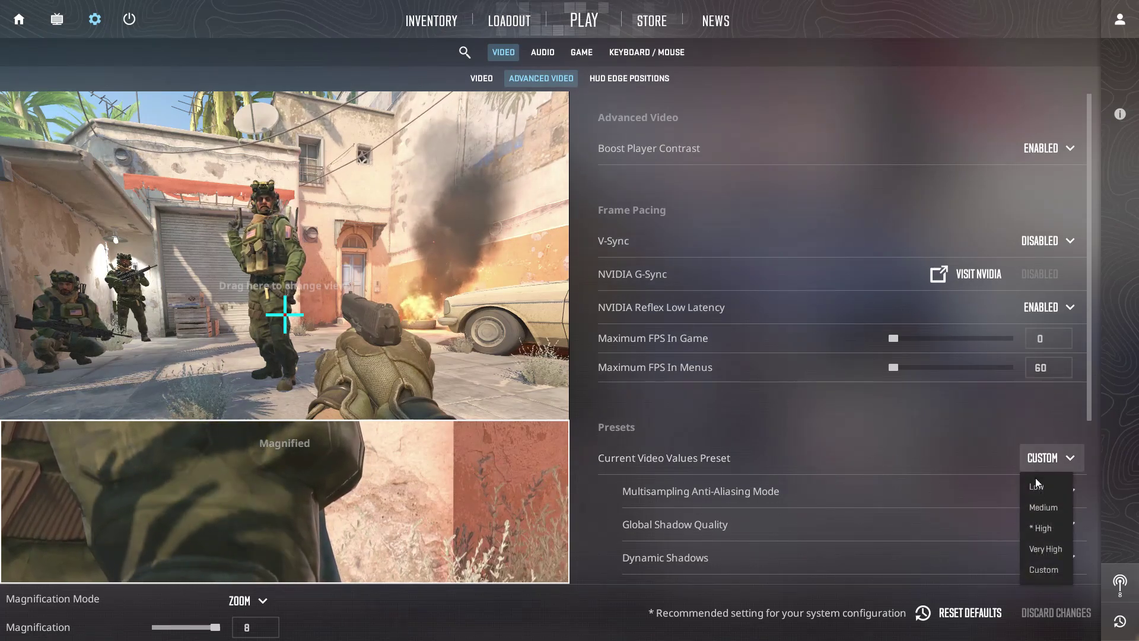
{"action": "left_click", "coordinate": [1044, 571]}
{"action": "left_click_drag", "start_coordinate": [1088, 392], "coordinate": [1077, 550]}
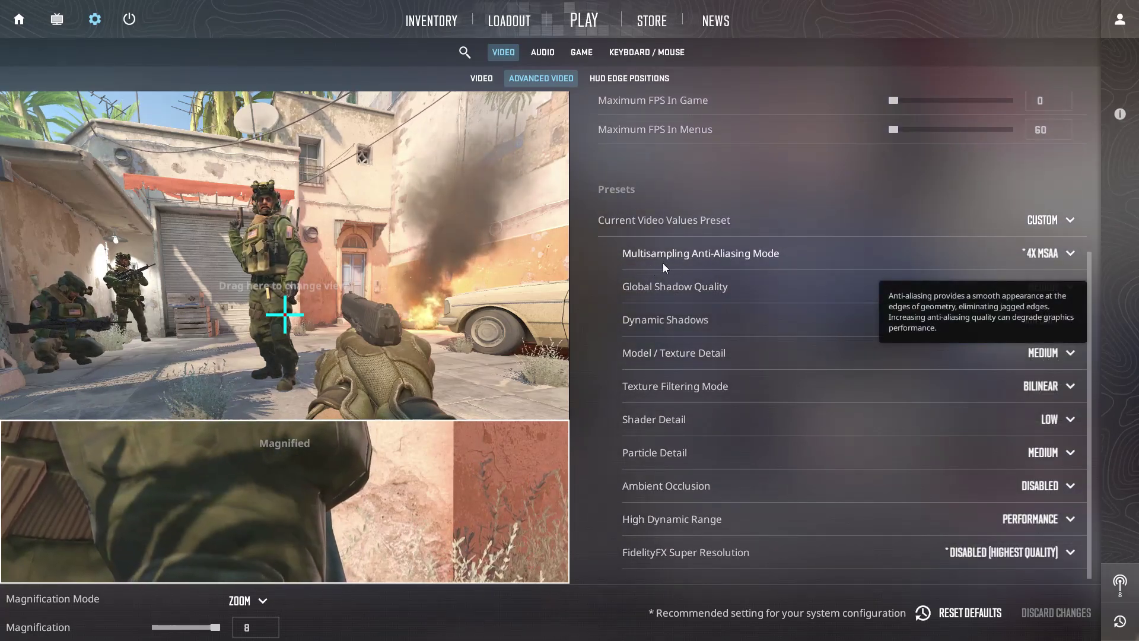
{"action": "left_click", "coordinate": [1044, 252]}
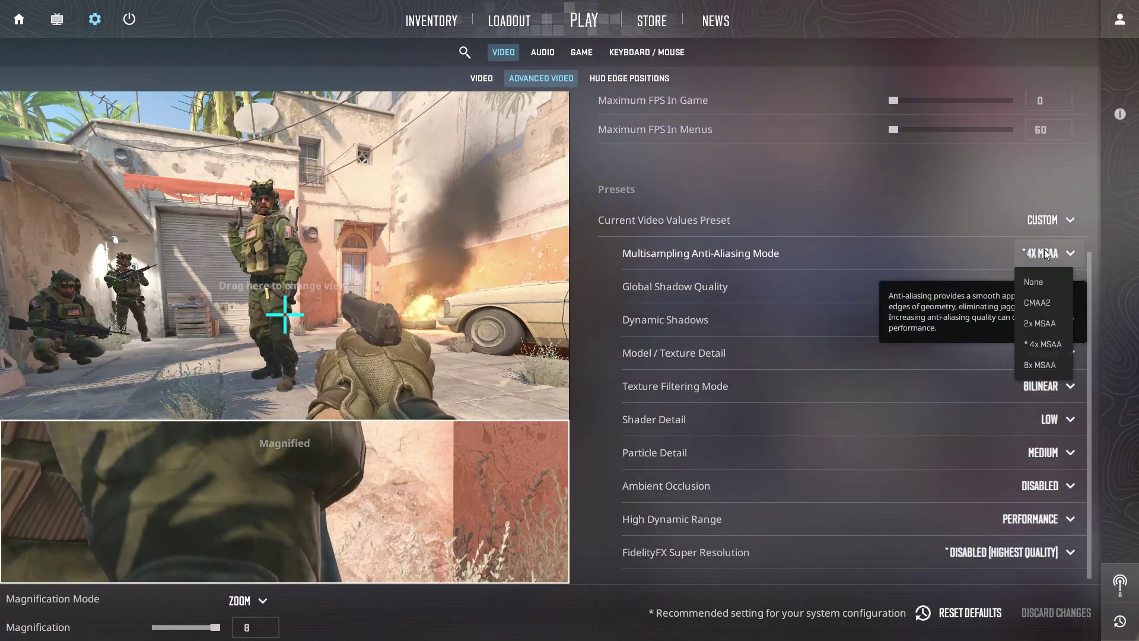
{"action": "left_click", "coordinate": [1034, 285]}
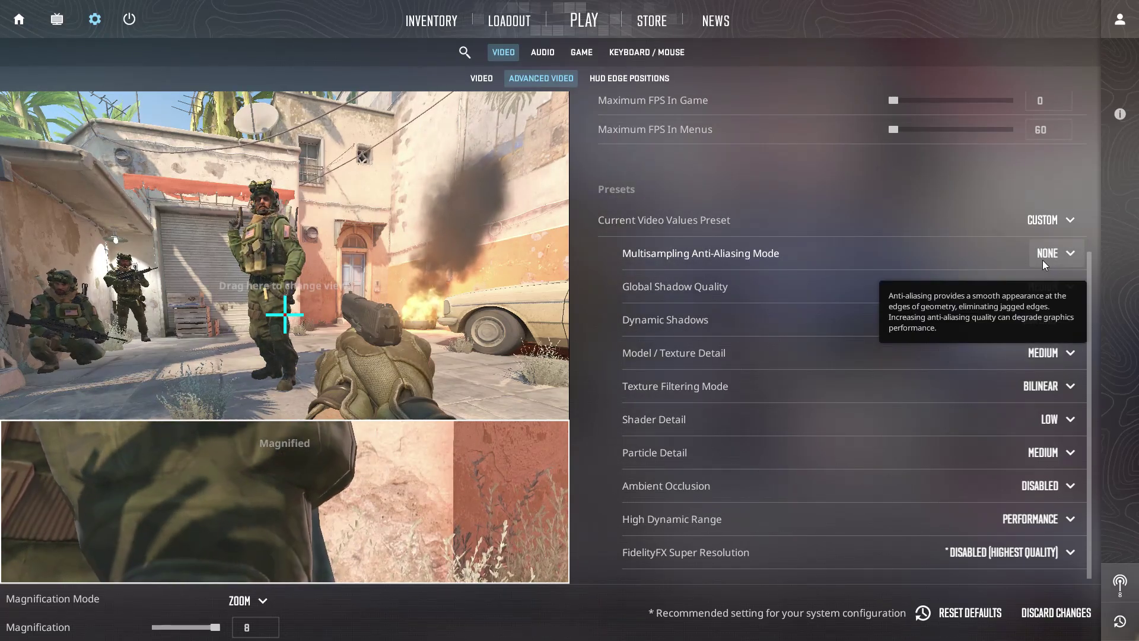